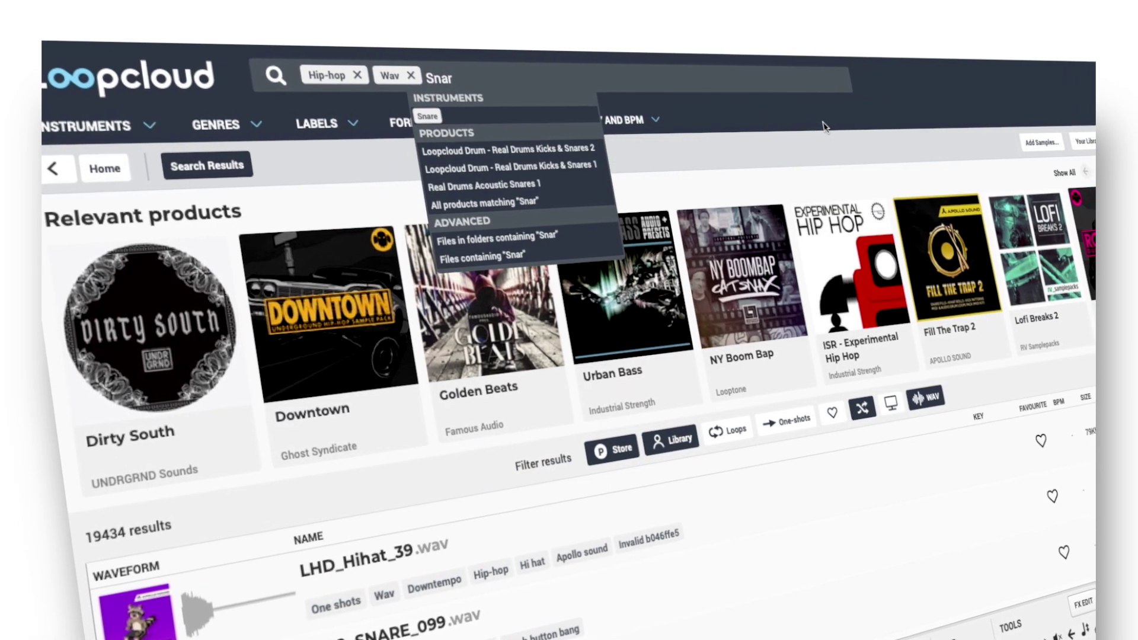
# - Search for Snare, switch to the previous snare pattern and shorten one of its hits
pyautogui.write('e')
pyautogui.press('Return')
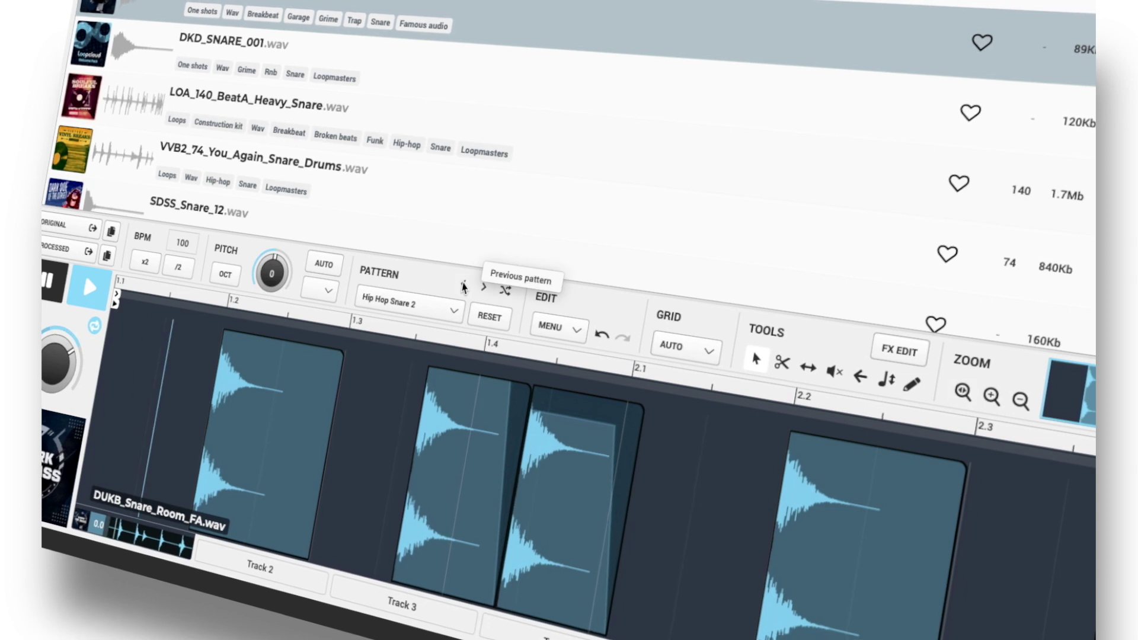
pyautogui.click(464, 287)
pyautogui.moveTo(540, 419)
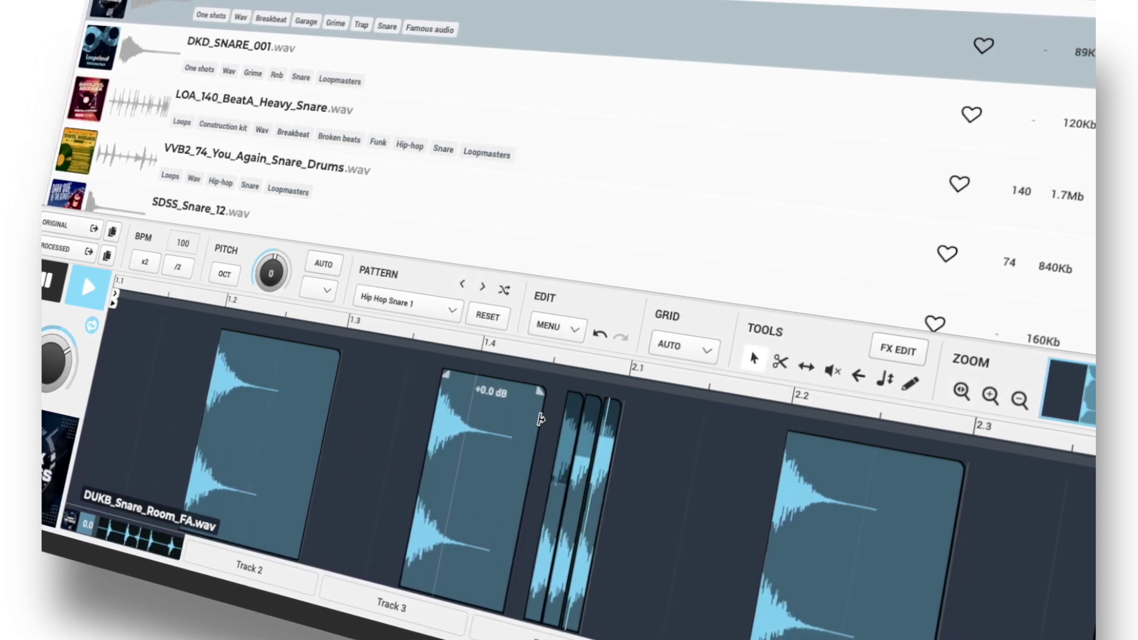
pyautogui.moveTo(540, 419); pyautogui.dragTo(459, 379)
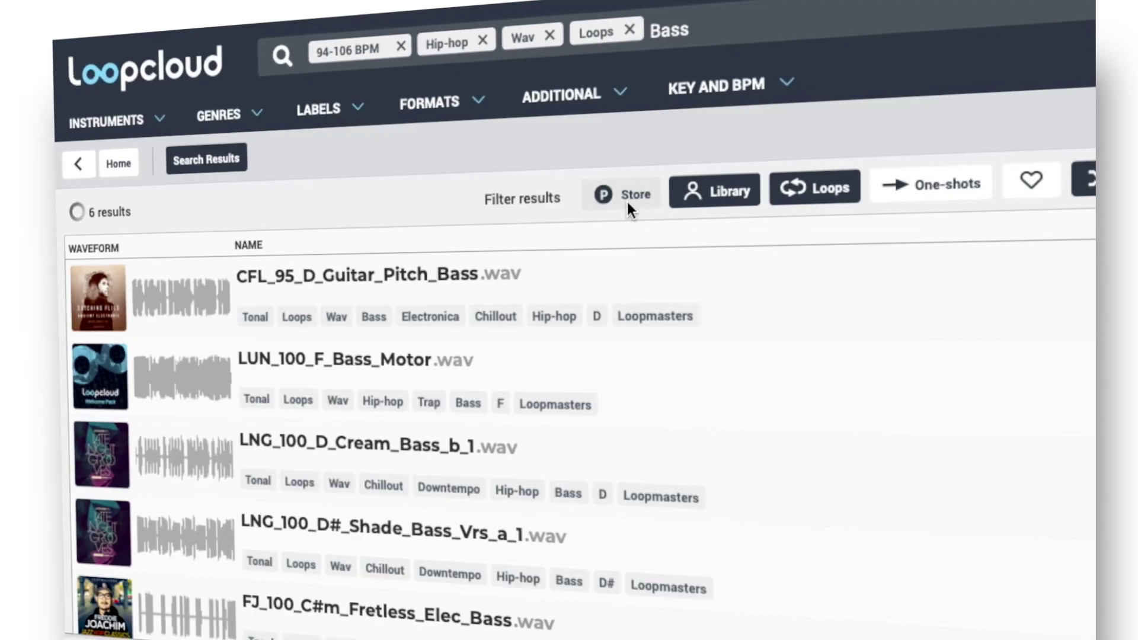
# - Include Store samples in the bass results, audition the first loop and download its HQ file
pyautogui.click(627, 199)
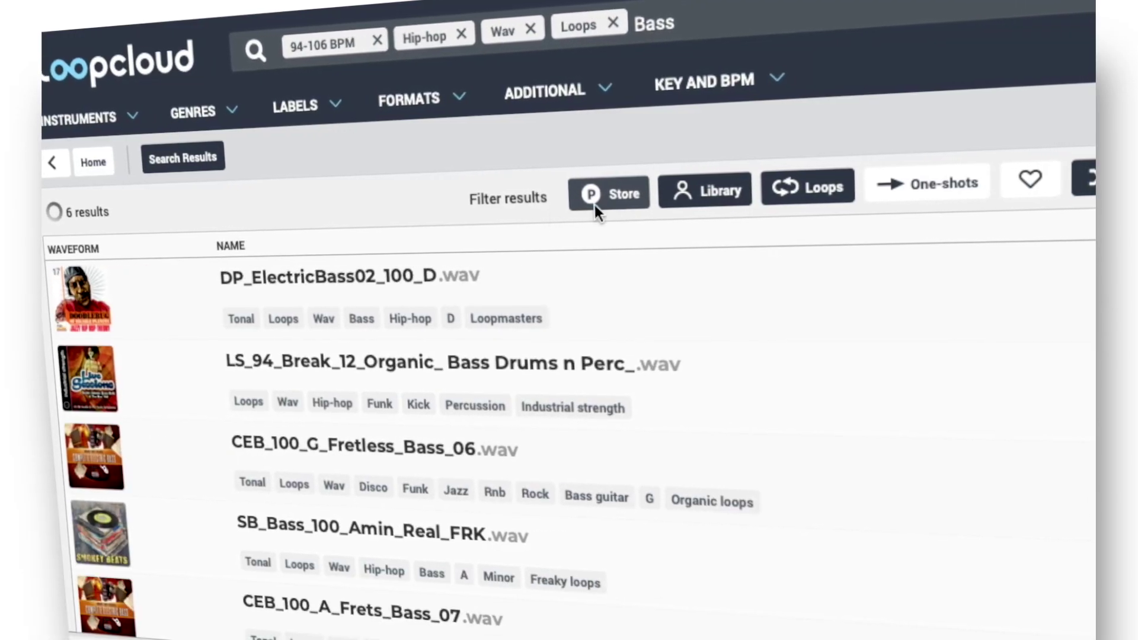
pyautogui.click(389, 276)
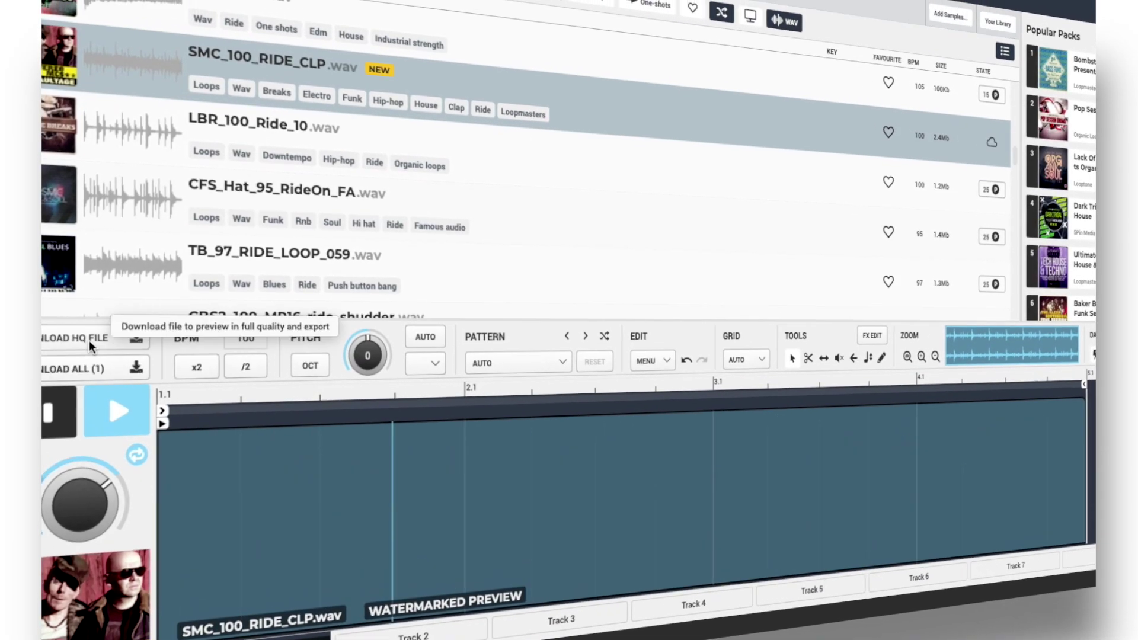
pyautogui.click(89, 340)
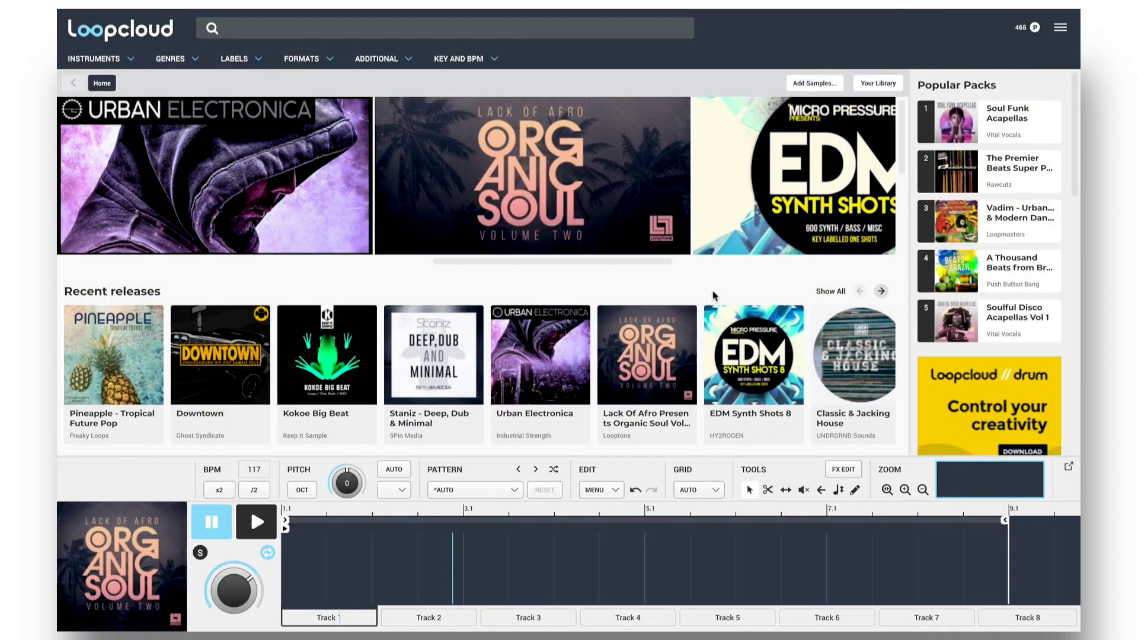
# - Load the Loopcloud plug-in from Plug-ins > Loopmasters onto track 1, then hide the browser and plugin window
pyautogui.moveTo(709, 136)
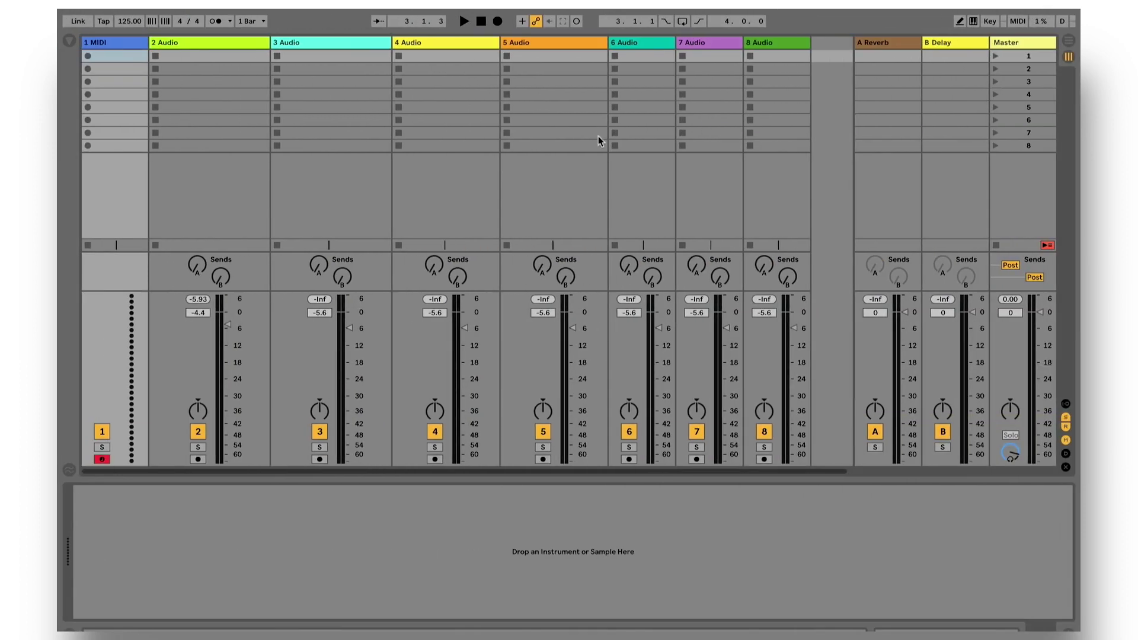
pyautogui.click(122, 40)
pyautogui.click(70, 40)
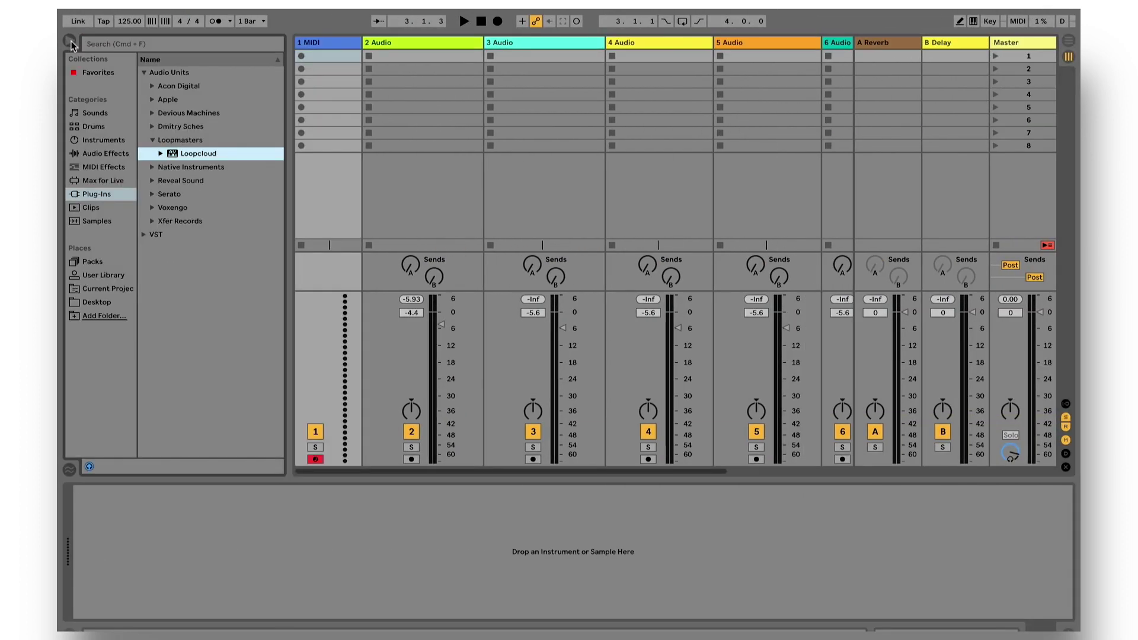
pyautogui.doubleClick(205, 155)
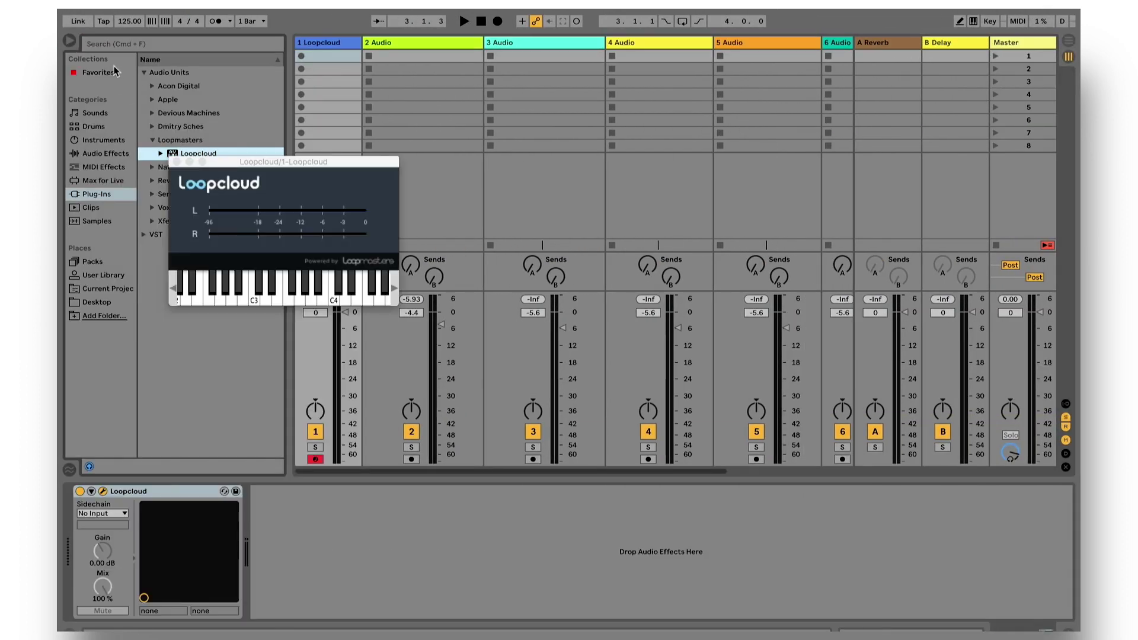
pyautogui.click(70, 41)
pyautogui.click(177, 162)
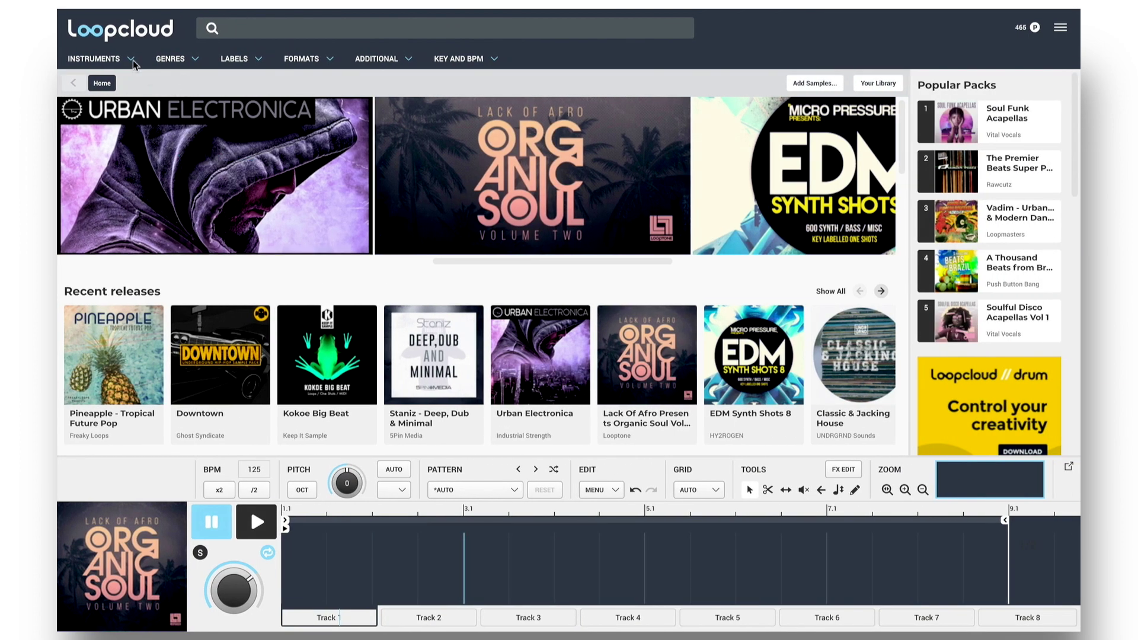
# - Filter the search to Kick loops matching the project tempo range of 119–131 BPM
pyautogui.click(133, 61)
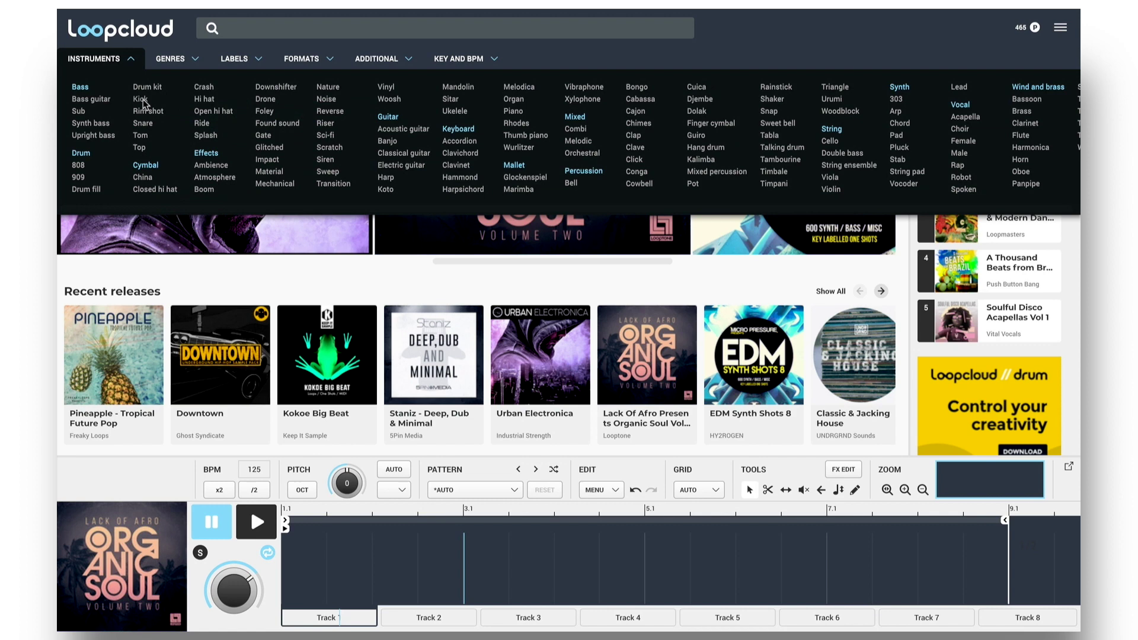
pyautogui.click(141, 100)
pyautogui.click(132, 61)
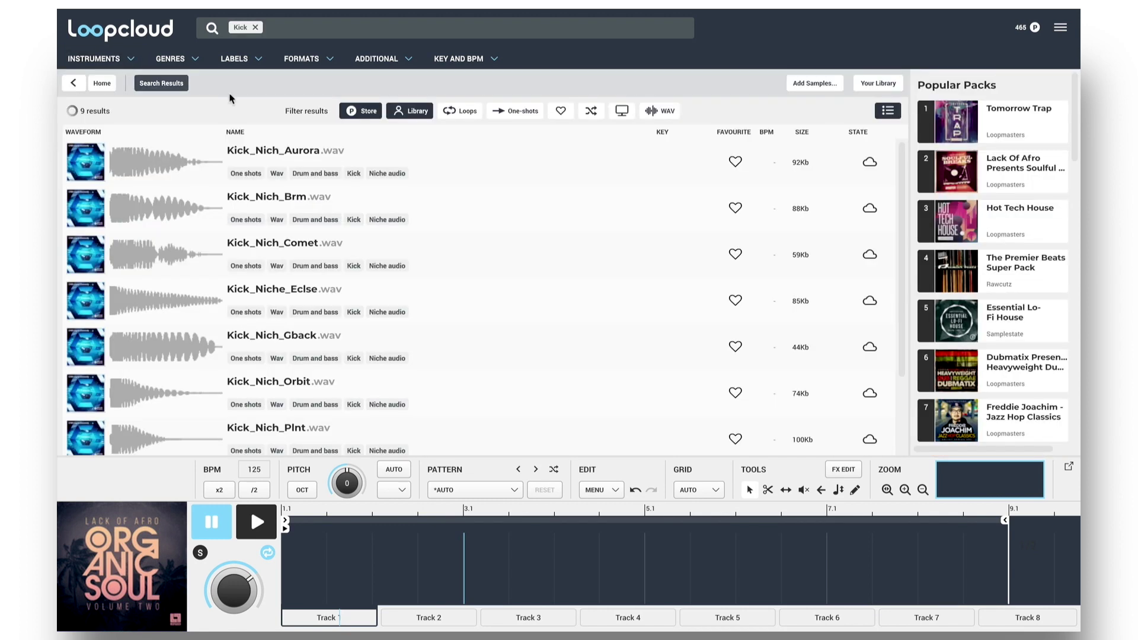
pyautogui.click(468, 112)
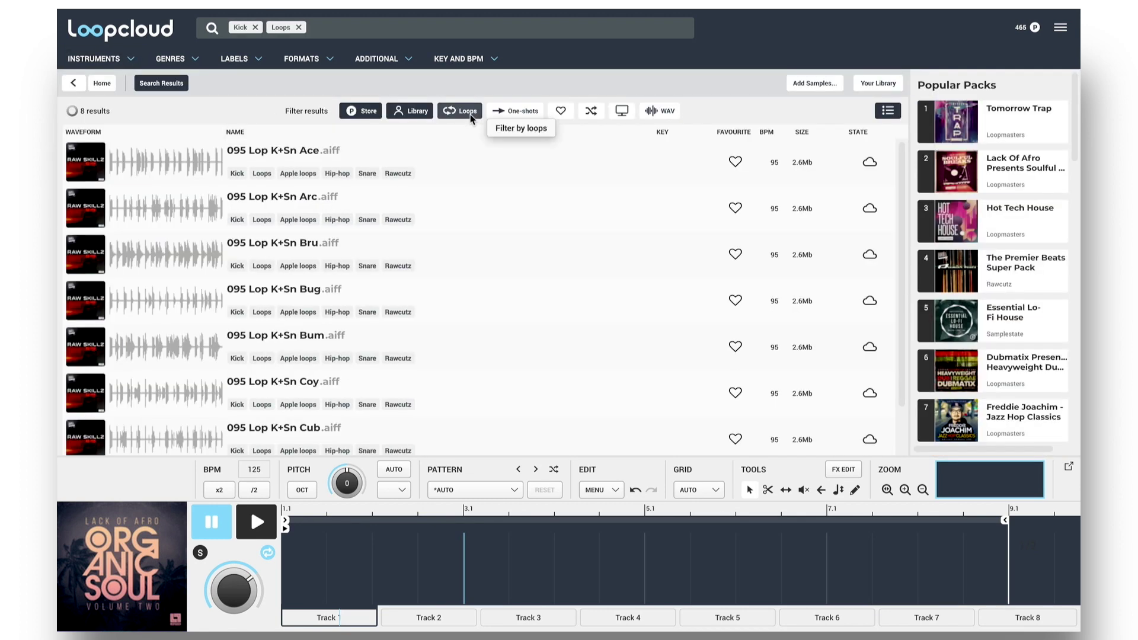
pyautogui.click(495, 62)
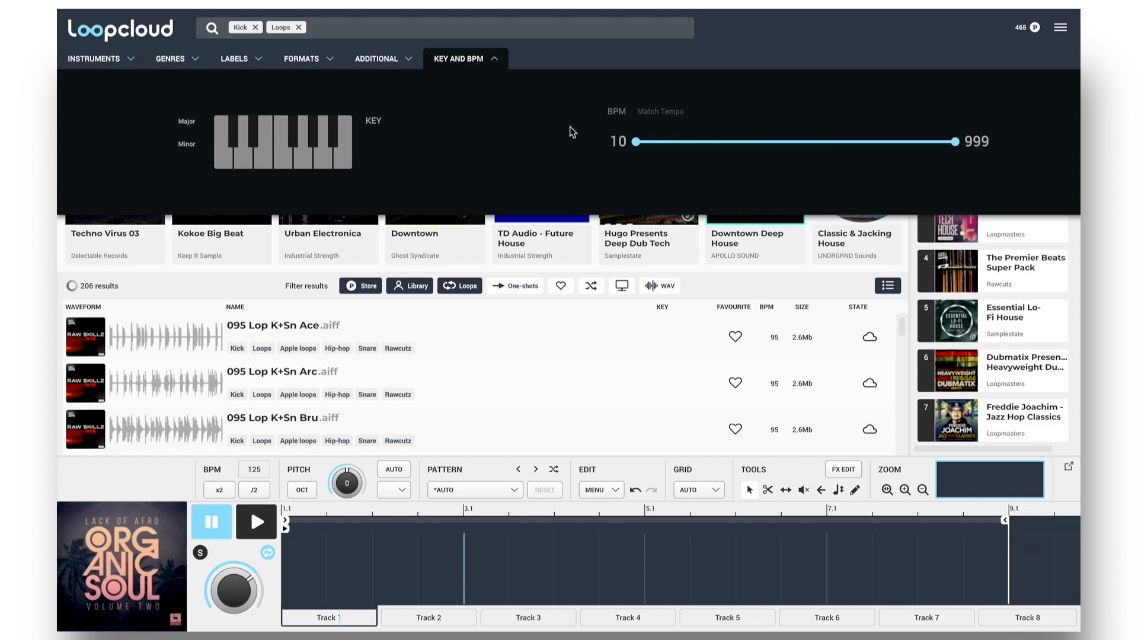
pyautogui.click(677, 119)
pyautogui.click(495, 59)
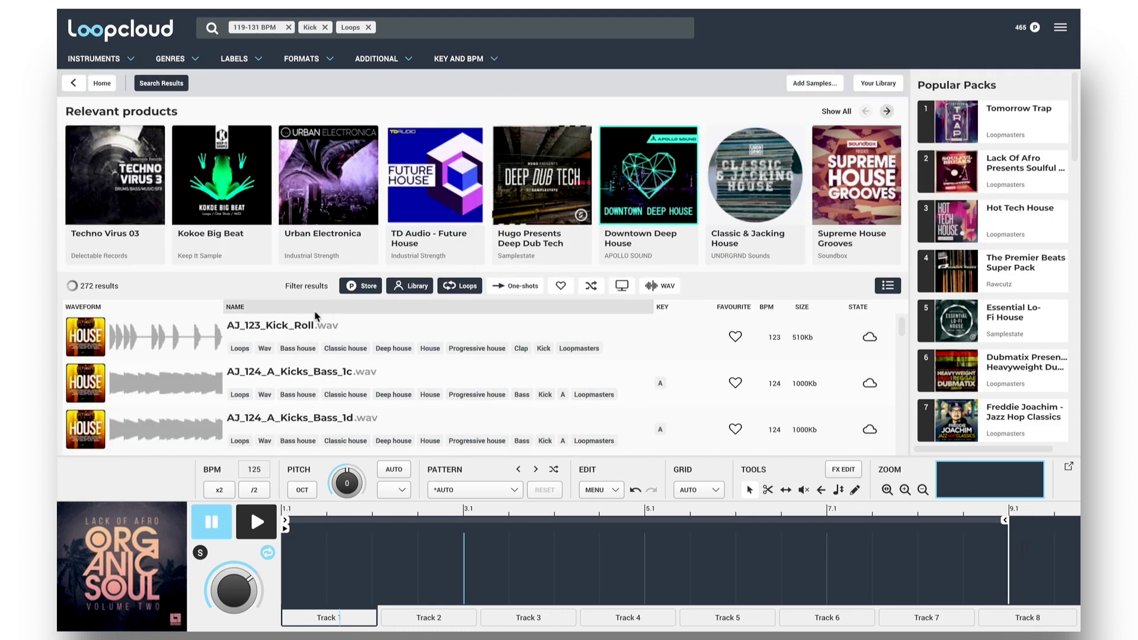
# - Audition kick loops, shuffle the results, and end on LTGRO_4_125_Beats_Bali_Kick
pyautogui.click(293, 325)
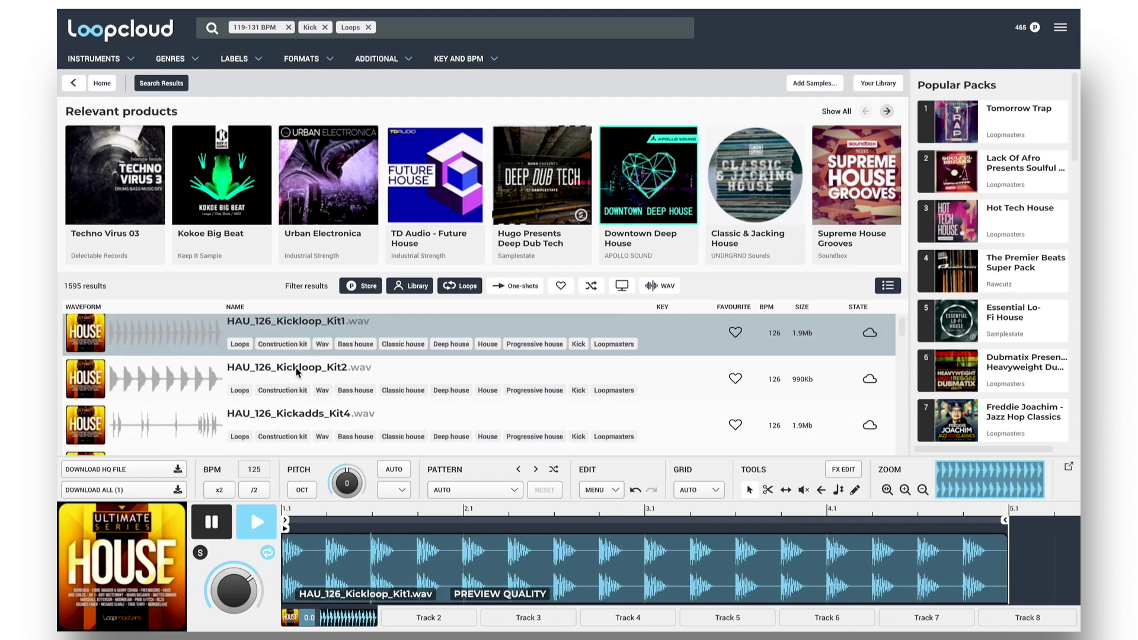
pyautogui.click(332, 365)
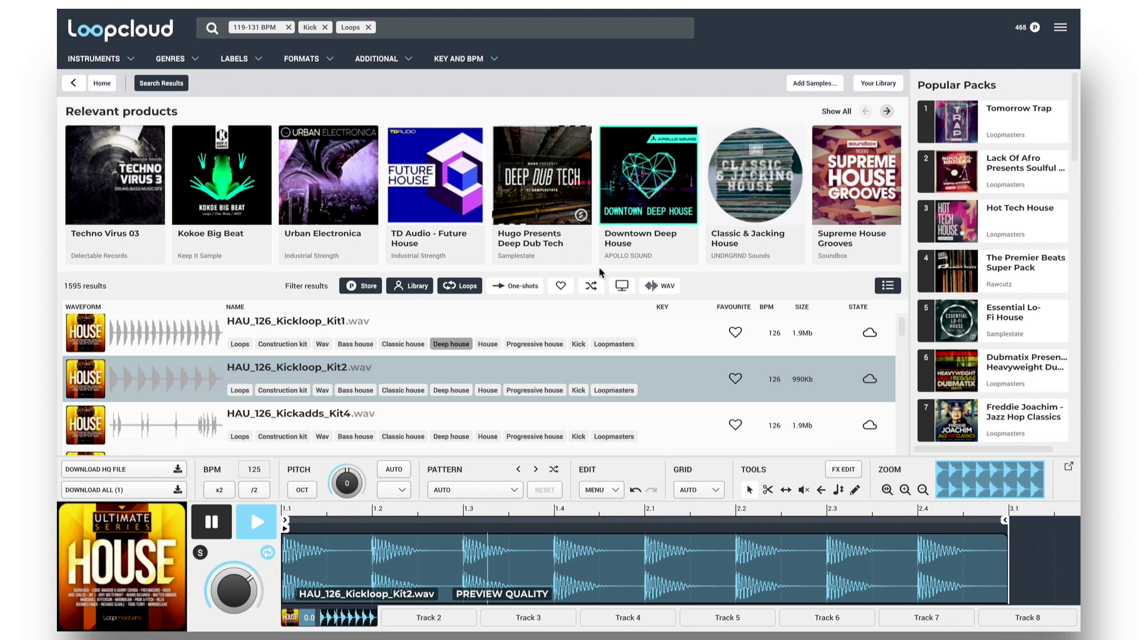
pyautogui.click(590, 286)
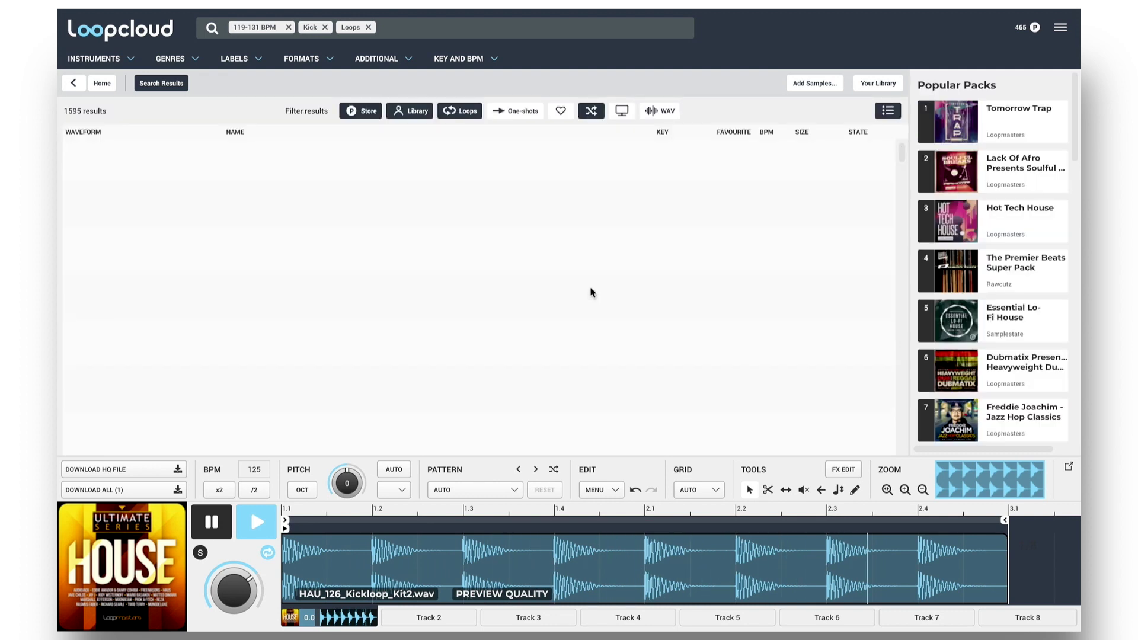
pyautogui.click(310, 329)
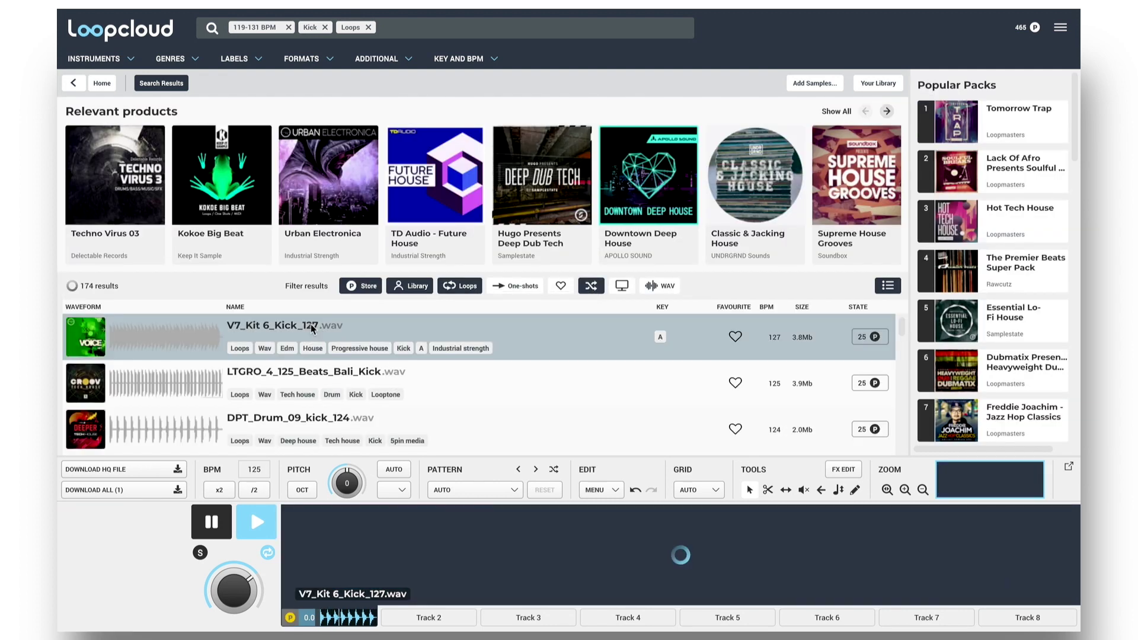
pyautogui.click(345, 375)
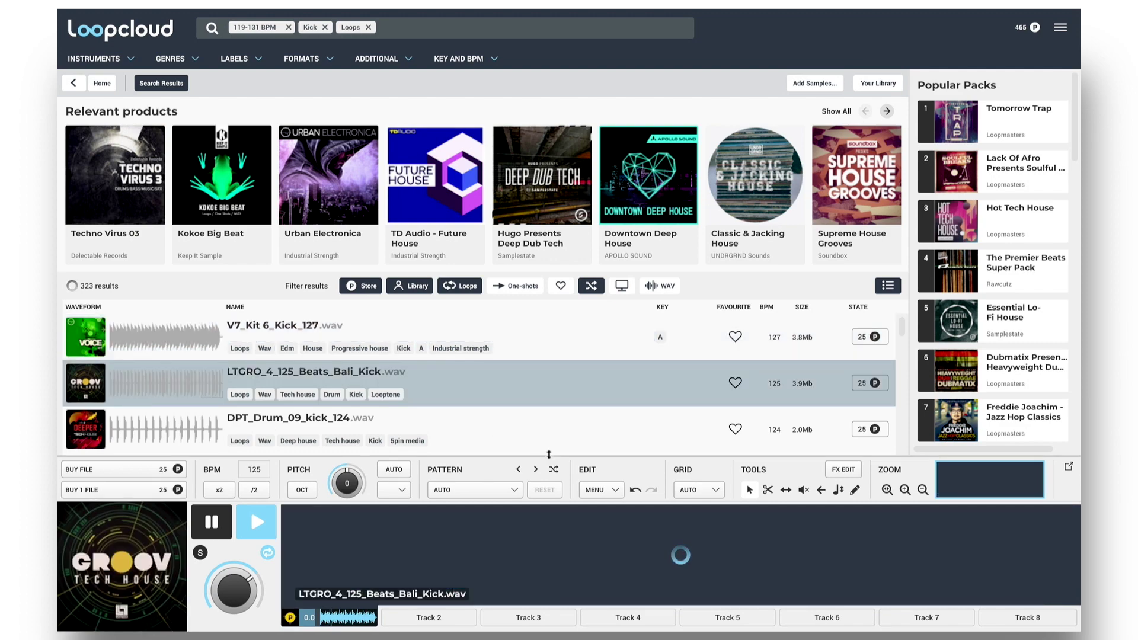
# - Audition MAI_120_Kit_03_Kick_&_Clap and DDT_Kick_120_03, settling on MAI_120_Kit_03_Kick_&_Clap
pyautogui.moveTo(549, 455); pyautogui.dragTo(548, 382)
pyautogui.scroll(-5, 482, 266)
pyautogui.click(421, 234)
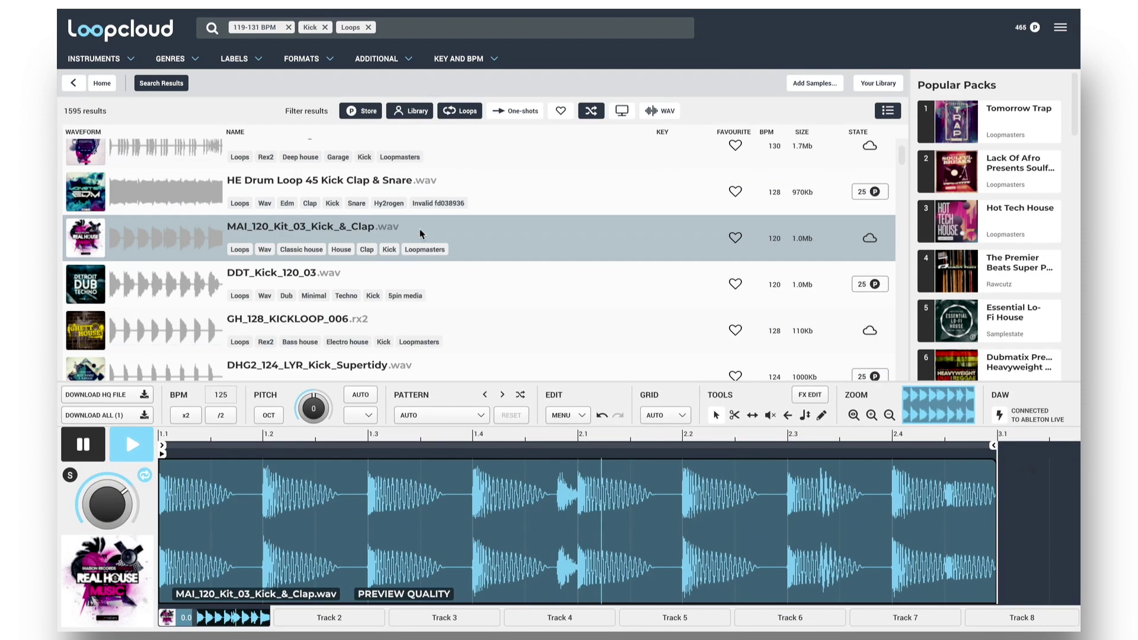
pyautogui.click(290, 282)
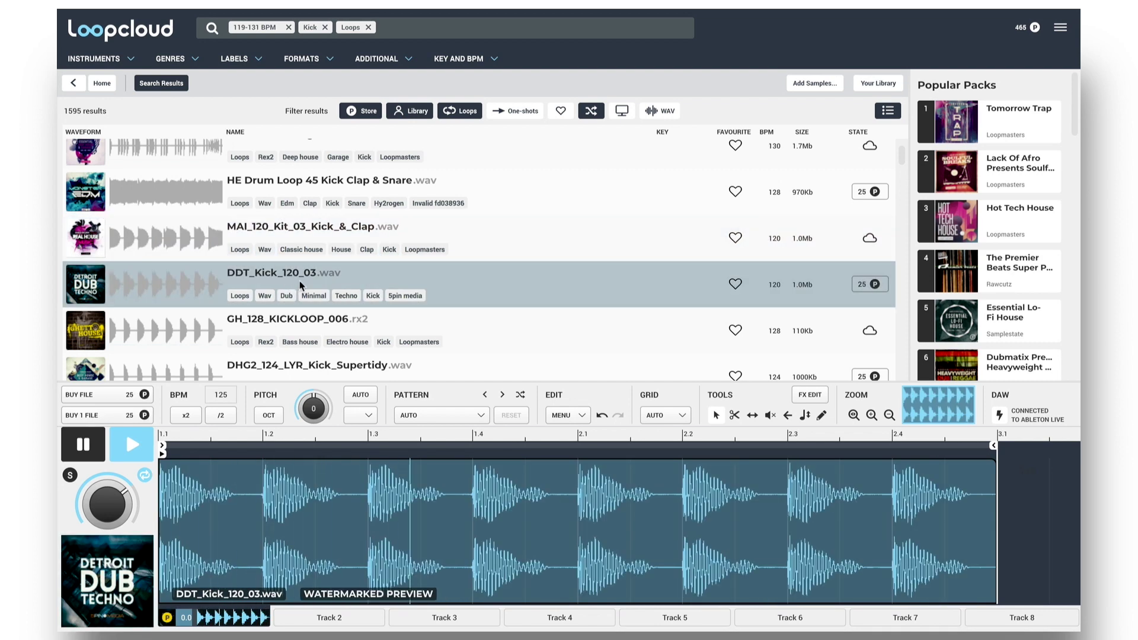
pyautogui.click(304, 232)
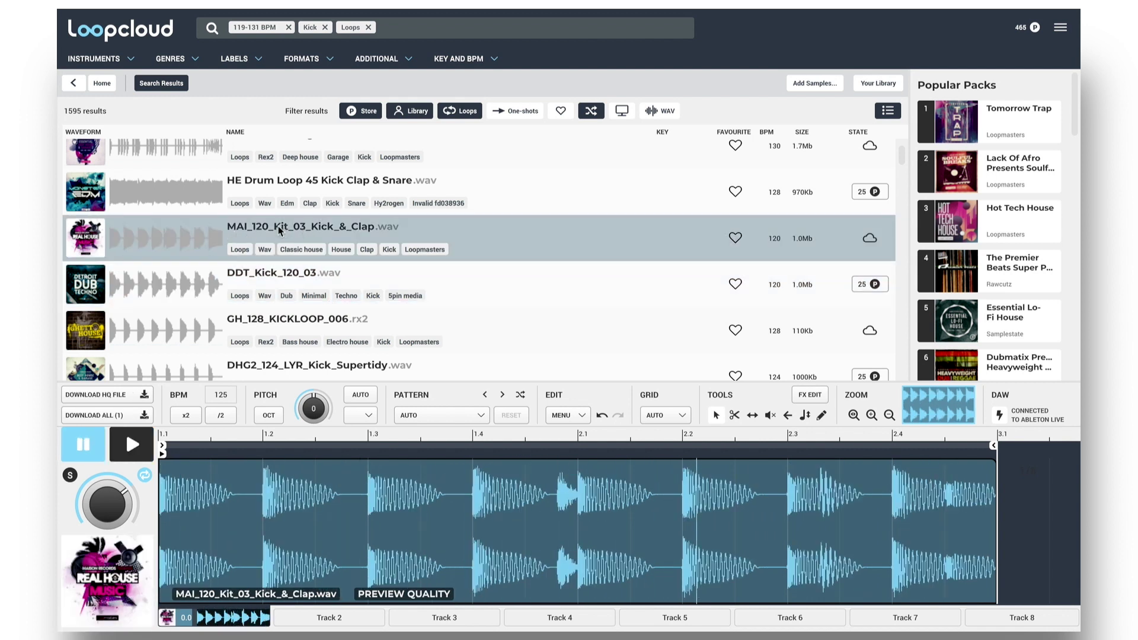
# - Drop the kick-and-clap loop into Track 2's first clip slot, launch it and open Clip View
pyautogui.moveTo(279, 230); pyautogui.dragTo(242, 224)
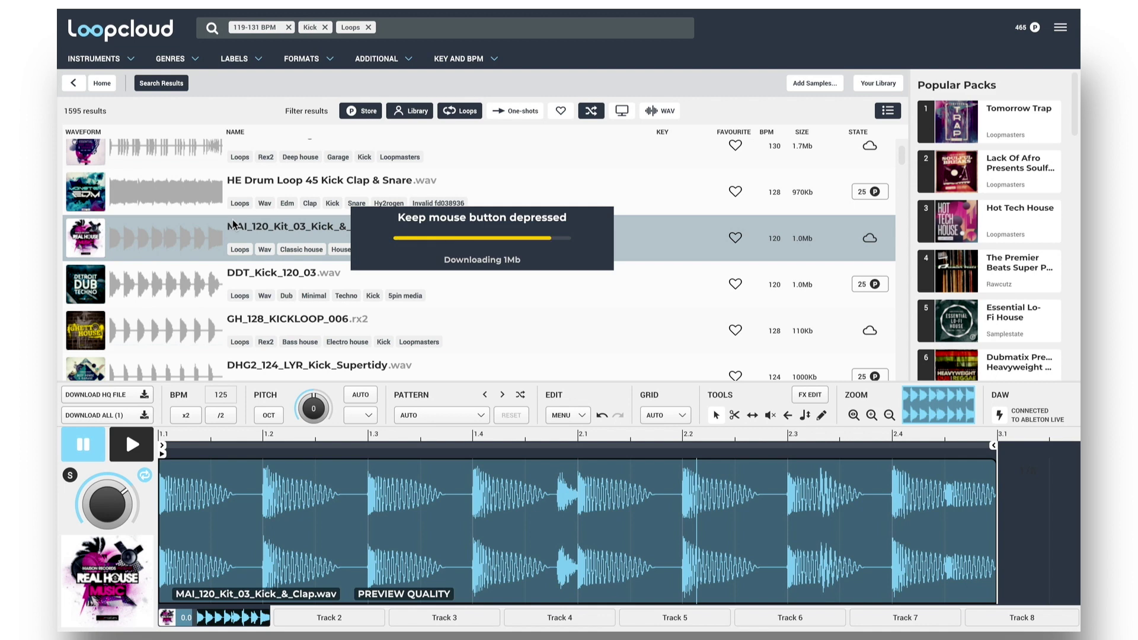
pyautogui.moveTo(136, 206); pyautogui.dragTo(177, 56)
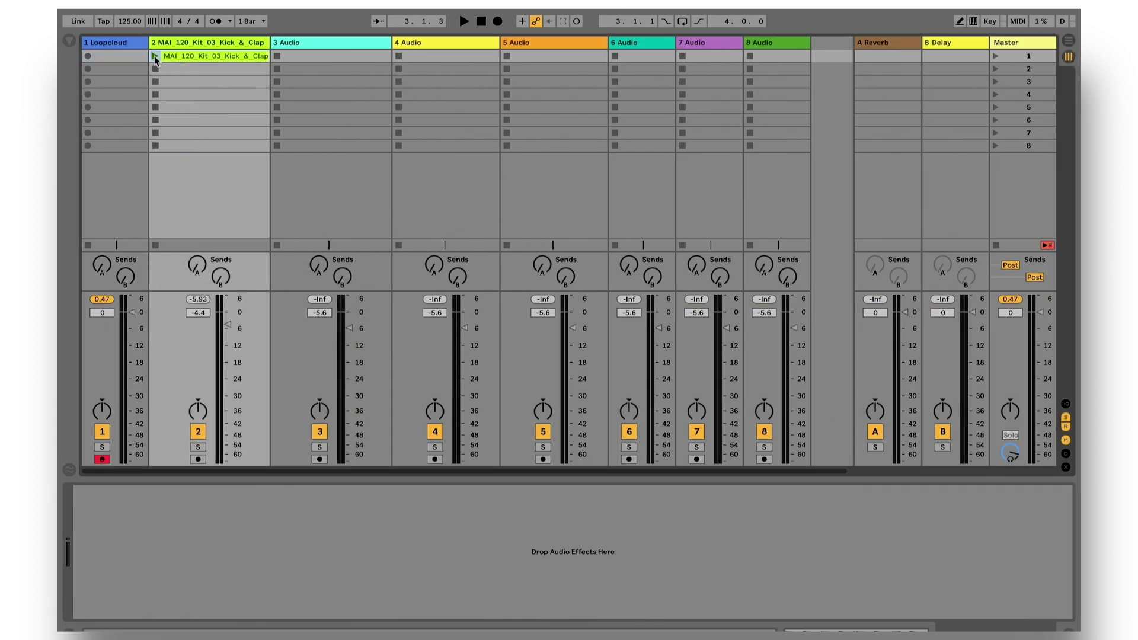
pyautogui.click(154, 55)
pyautogui.doubleClick(189, 55)
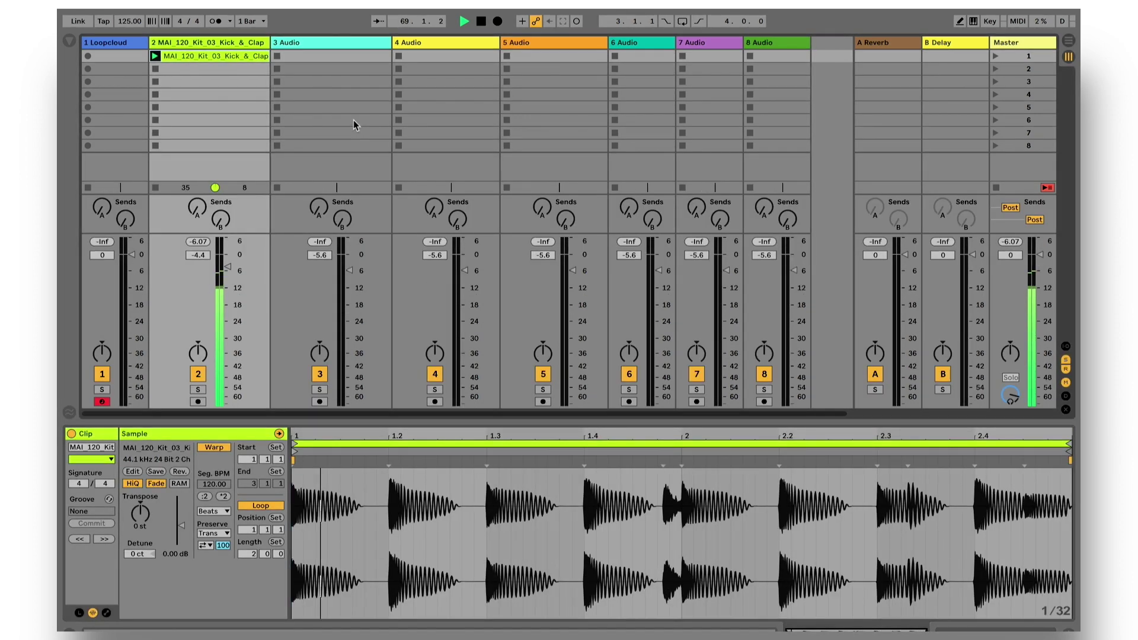
# - Back in Loopcloud, filter the instrument category to Synth bass
pyautogui.hotkey('alt', 'Tab')
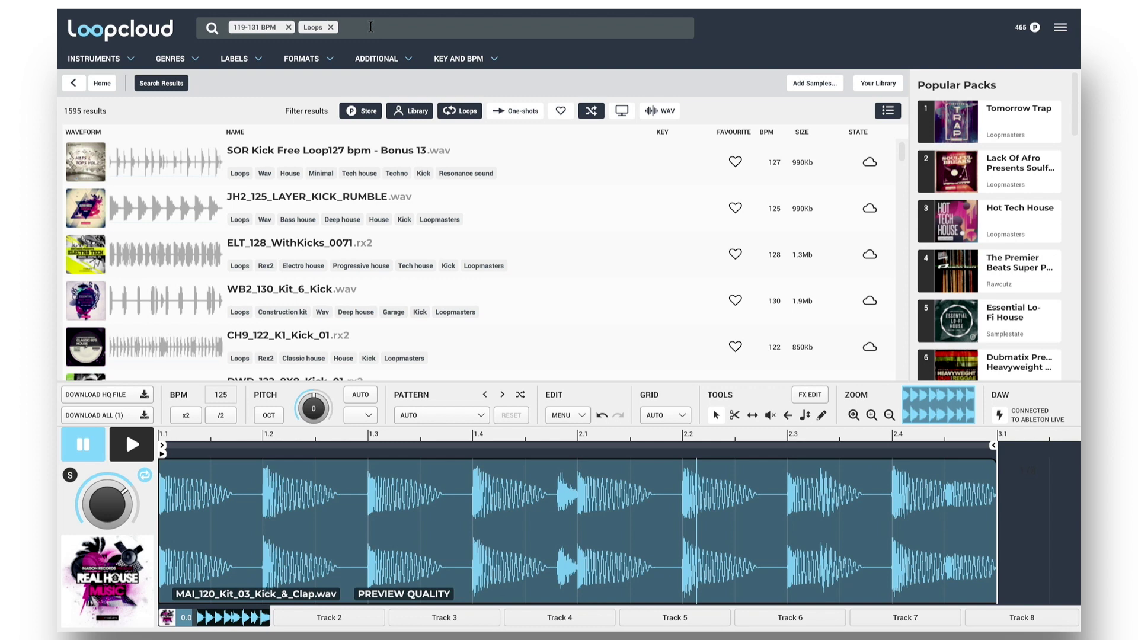
pyautogui.click(132, 60)
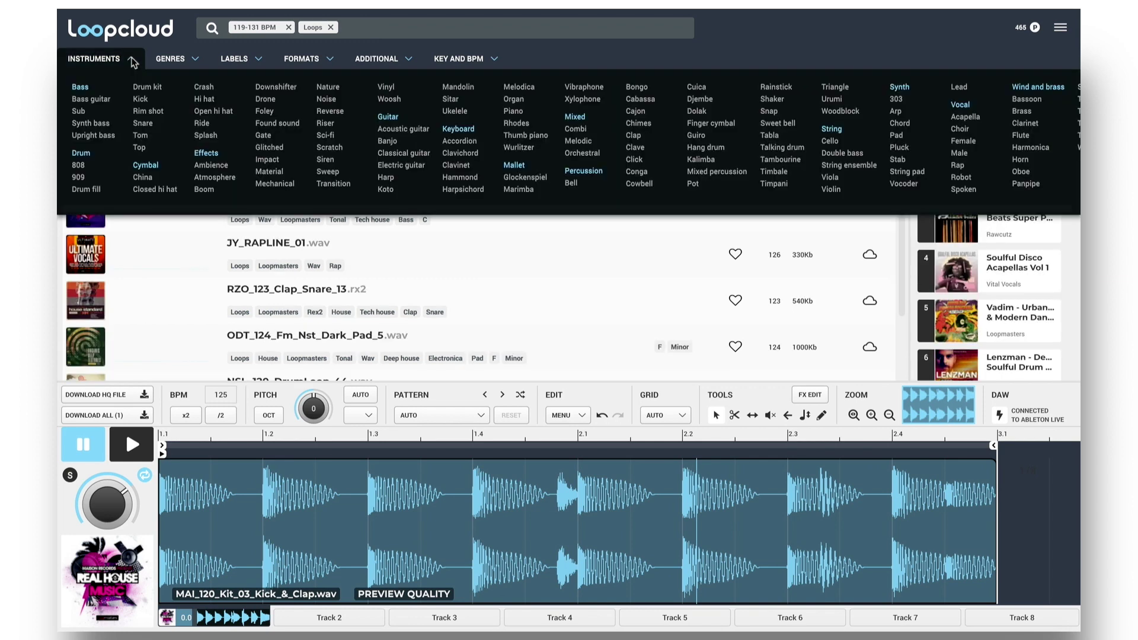
pyautogui.click(89, 123)
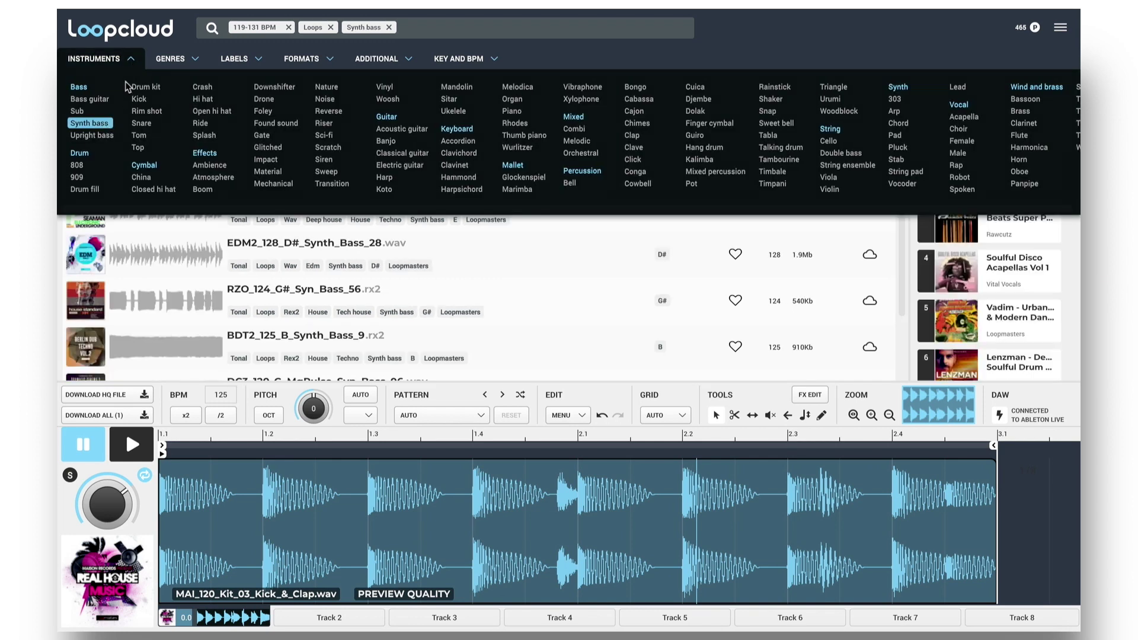
pyautogui.click(132, 59)
# - Audition the first five synth bass loops, from ODT_124_C_Synth_Bass_3 to BDT2_125_B_Synth_Bass_9
pyautogui.click(278, 157)
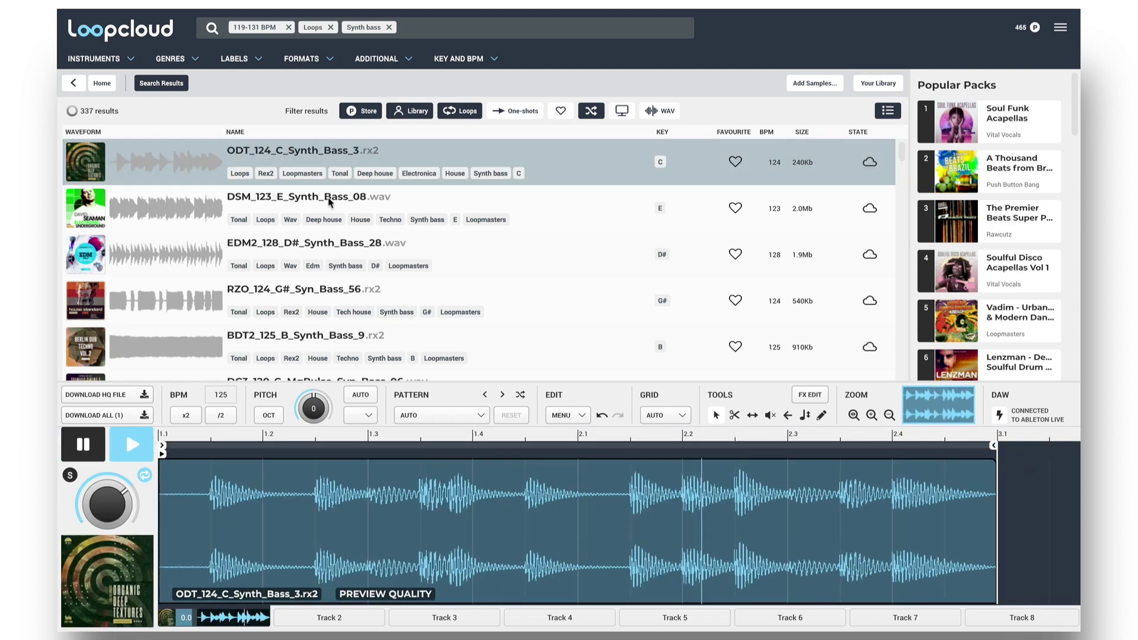
pyautogui.click(332, 212)
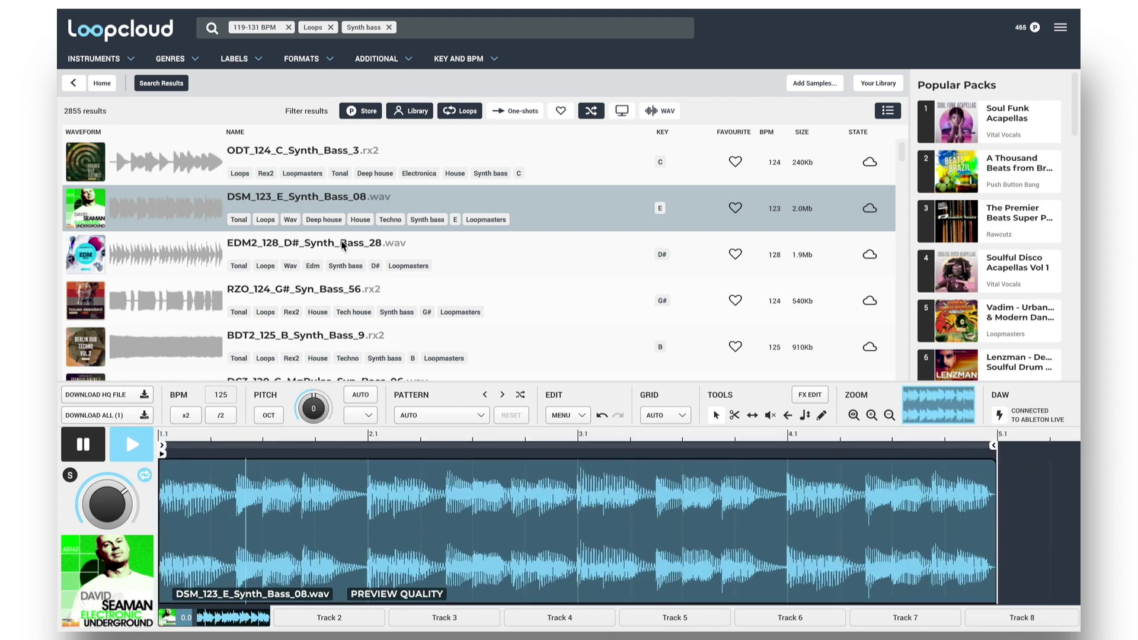
pyautogui.click(343, 246)
pyautogui.click(331, 293)
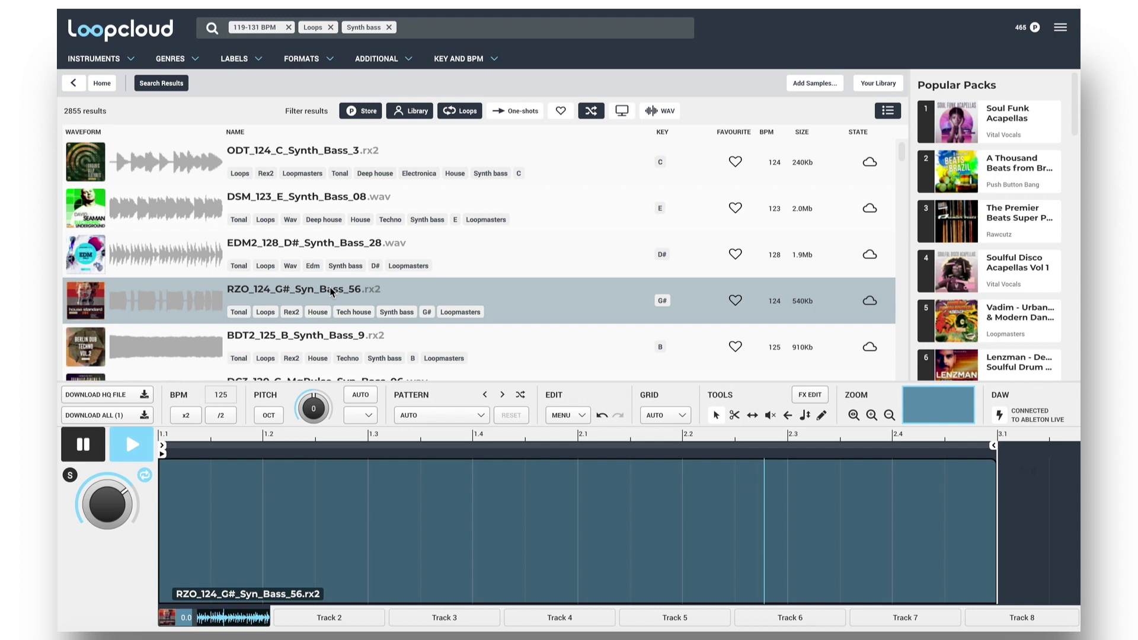
pyautogui.click(311, 339)
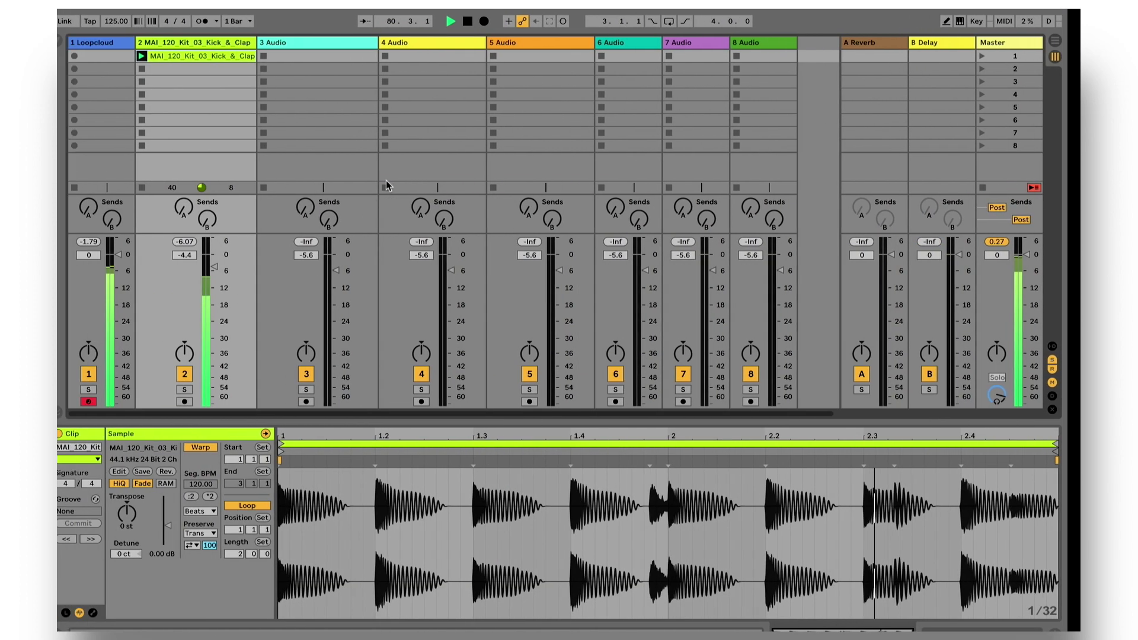
# - Select the Loopcloud track and switch on its Compressor sidechained from the kick track
pyautogui.click(111, 44)
pyautogui.click(110, 43)
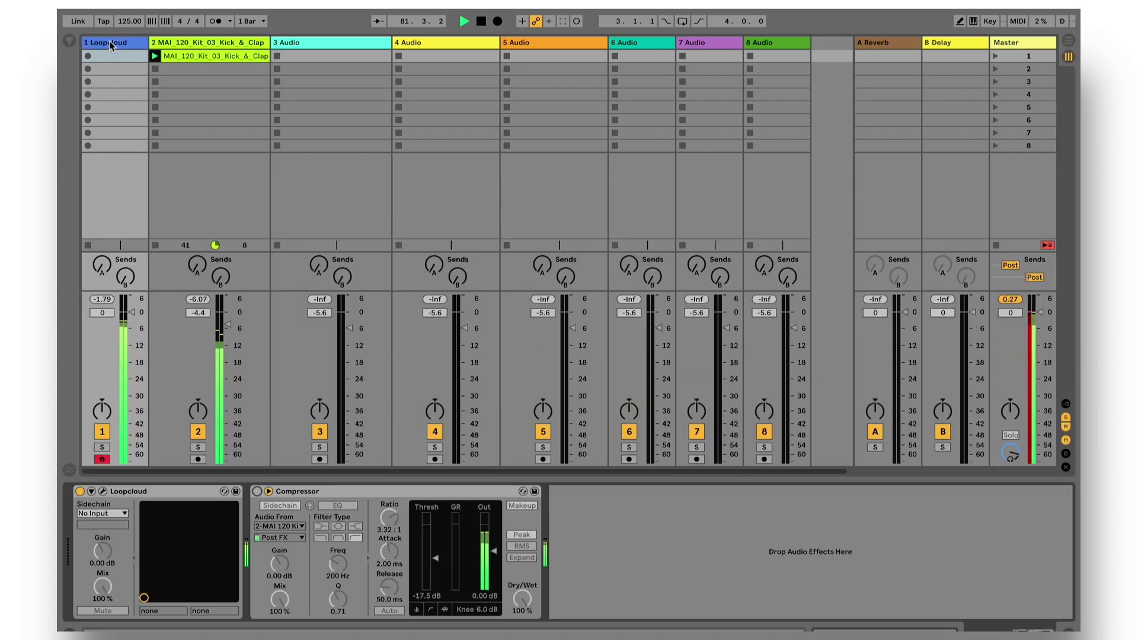
pyautogui.click(257, 492)
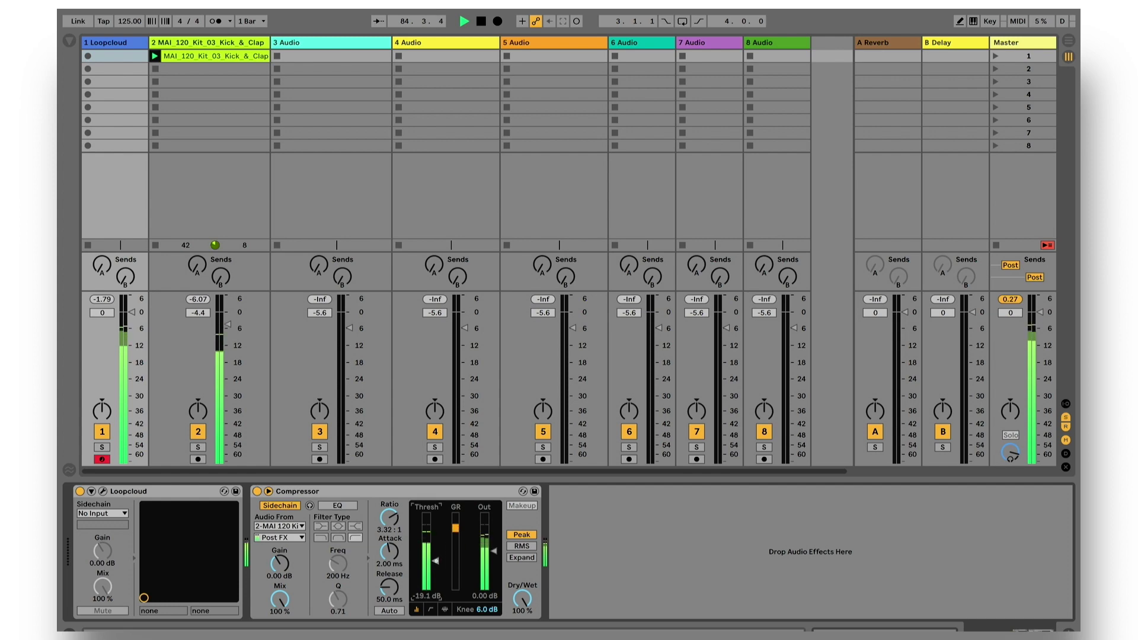
# - Add the Bass house tag to the synth bass search and select BHG2_123_Fm_Synth_Bass_18
pyautogui.hotkey('alt', 'Tab')
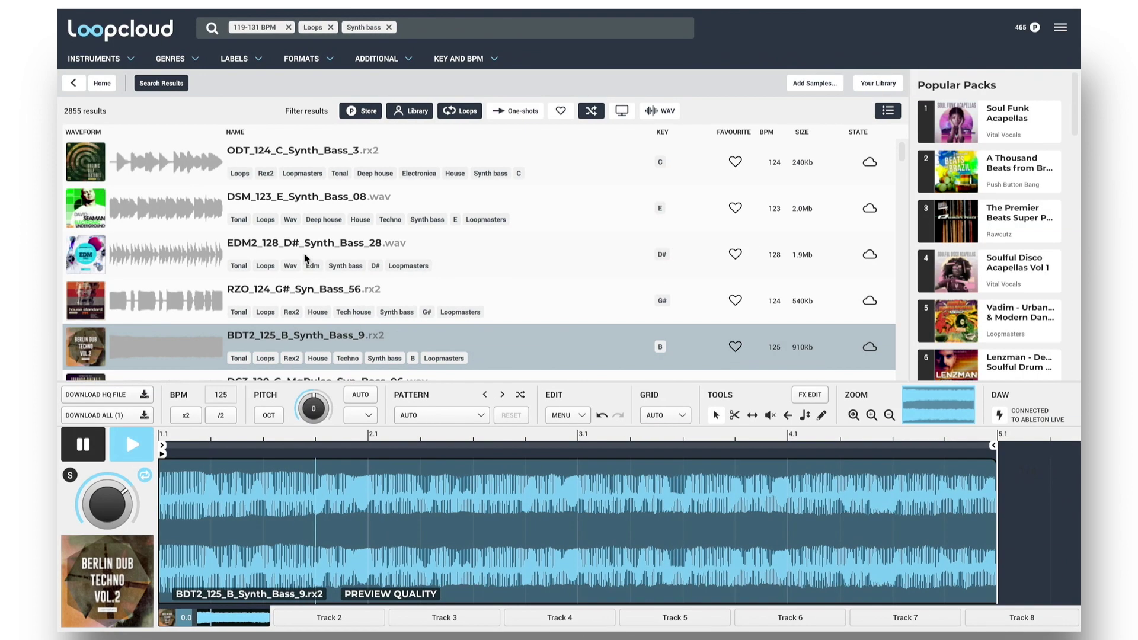
pyautogui.scroll(-5, 308, 261)
pyautogui.press('Down')
pyautogui.press('Down')
pyautogui.press('Down')
pyautogui.press('Down')
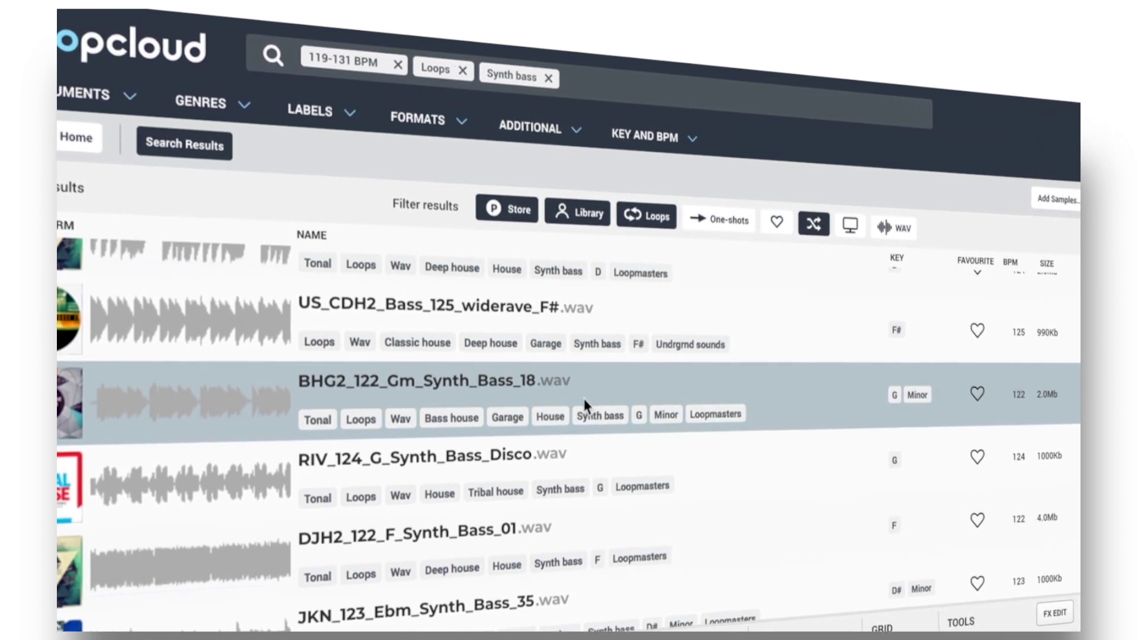
pyautogui.click(244, 108)
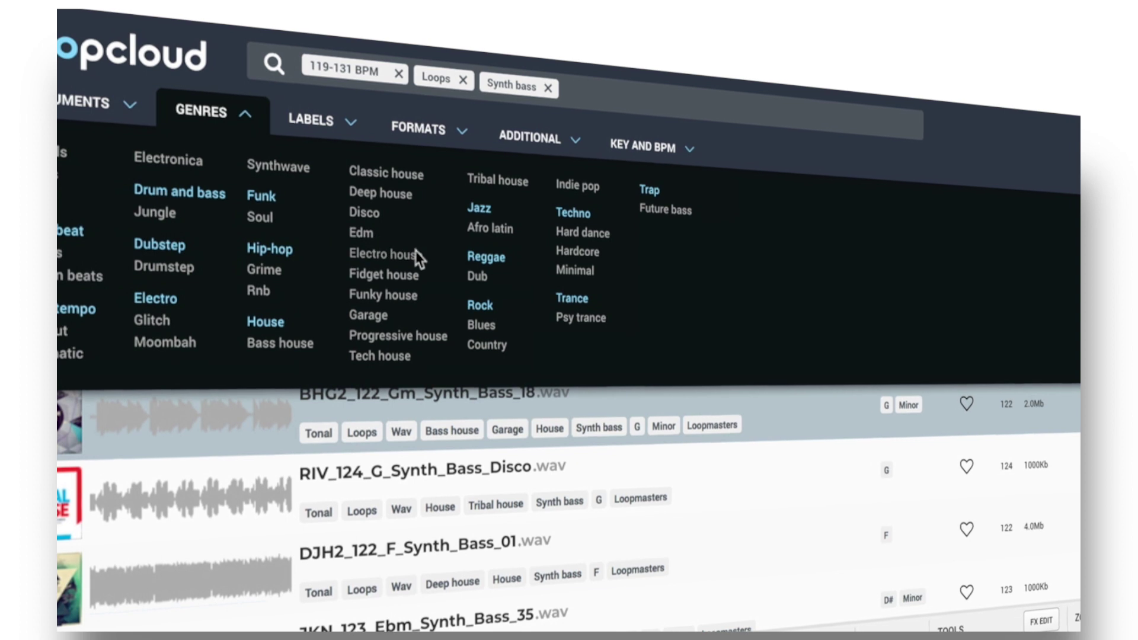
pyautogui.click(246, 113)
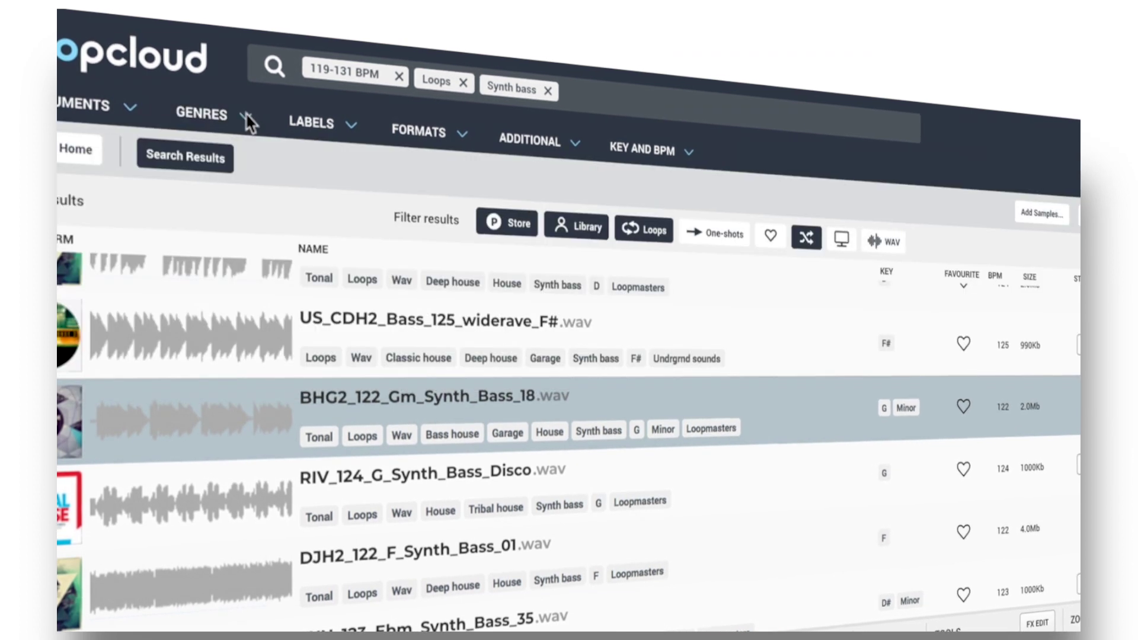
pyautogui.click(460, 440)
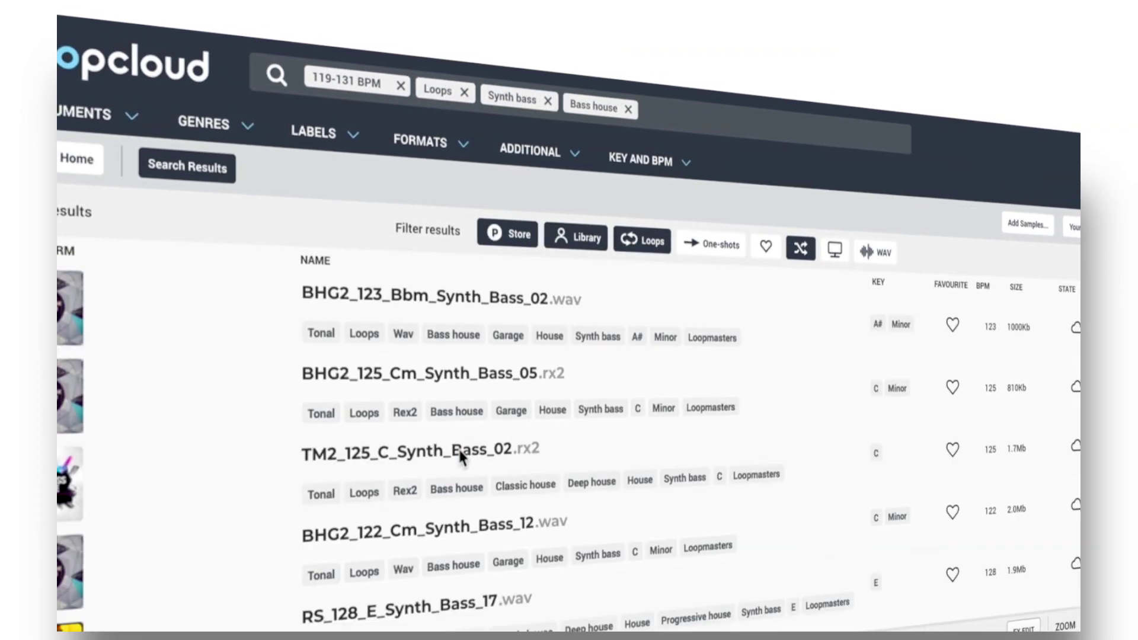
pyautogui.click(461, 298)
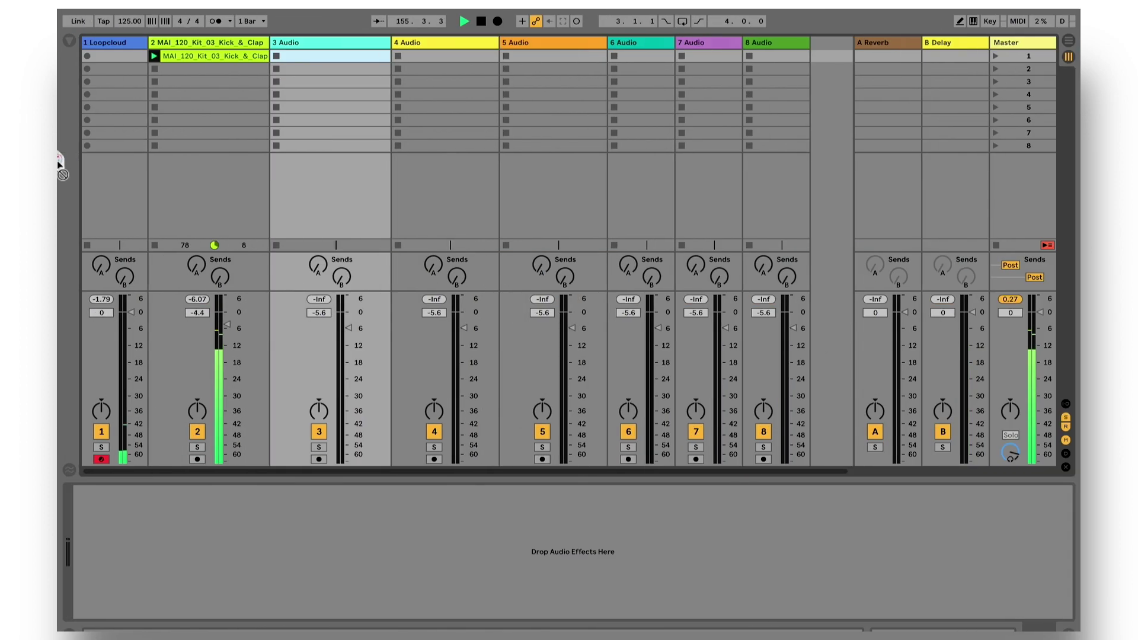
# - Place BHG2_123_Fm_Synth_Bass_18 in Track 3's first clip slot and launch it
pyautogui.moveTo(59, 164); pyautogui.dragTo(325, 65)
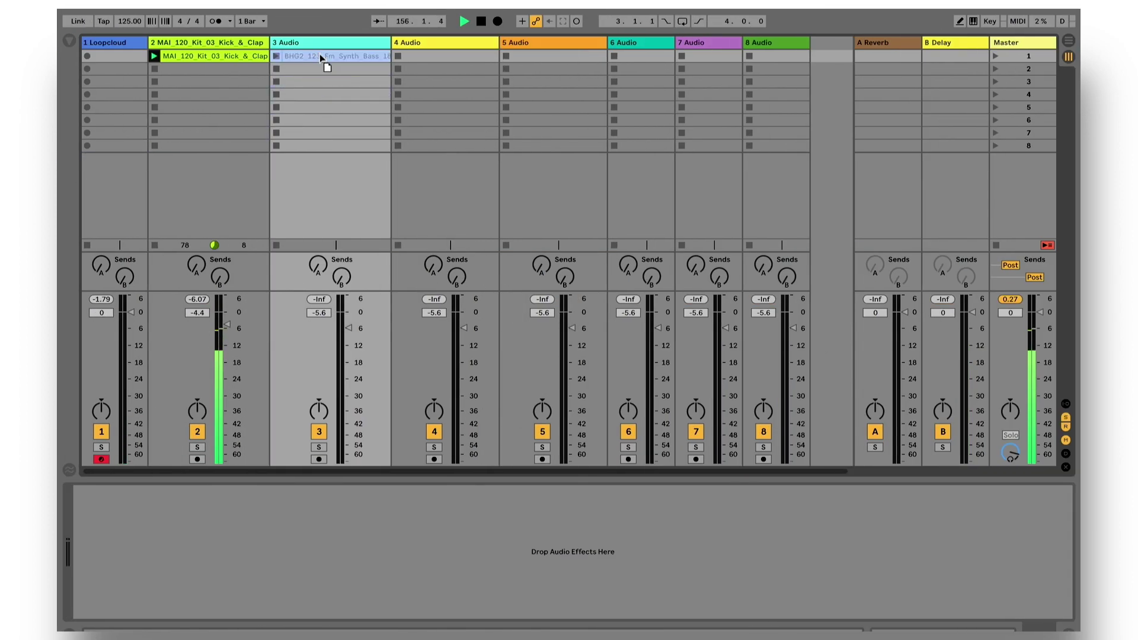
pyautogui.click(275, 56)
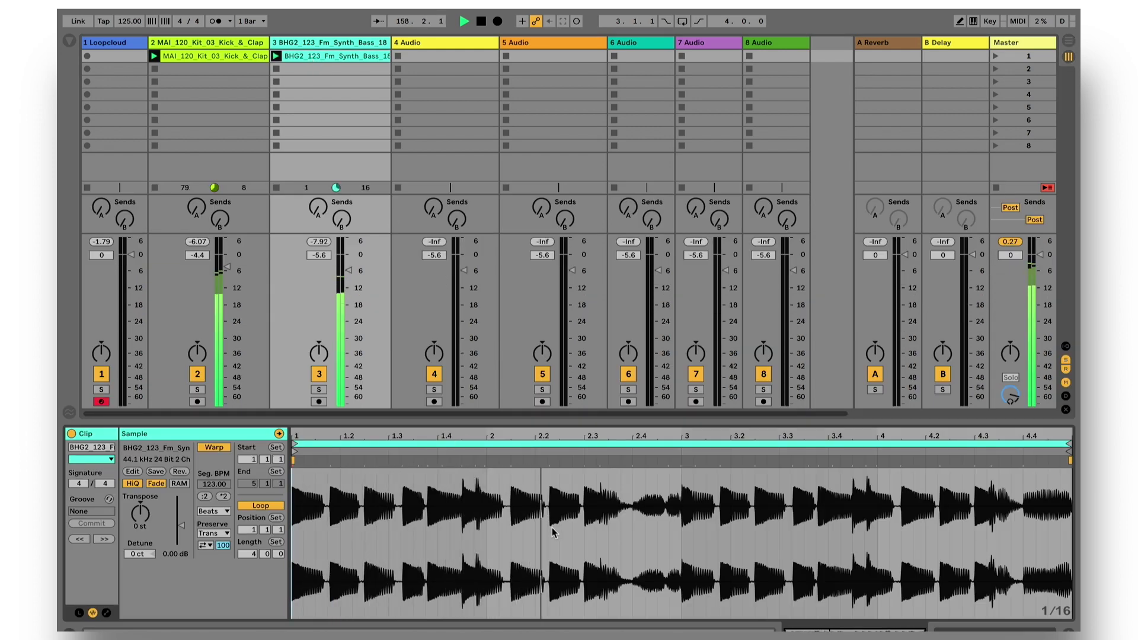
pyautogui.press('super+Tab')
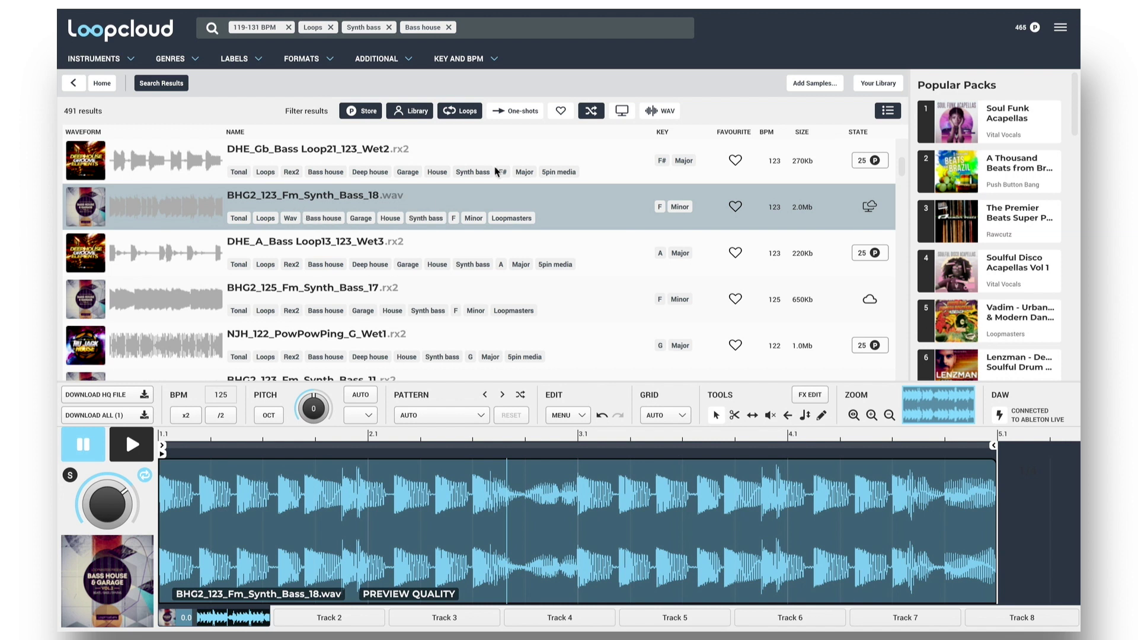
# - Filter by key F and Synth, removing the Synth bass and Bass house filters
pyautogui.click(495, 60)
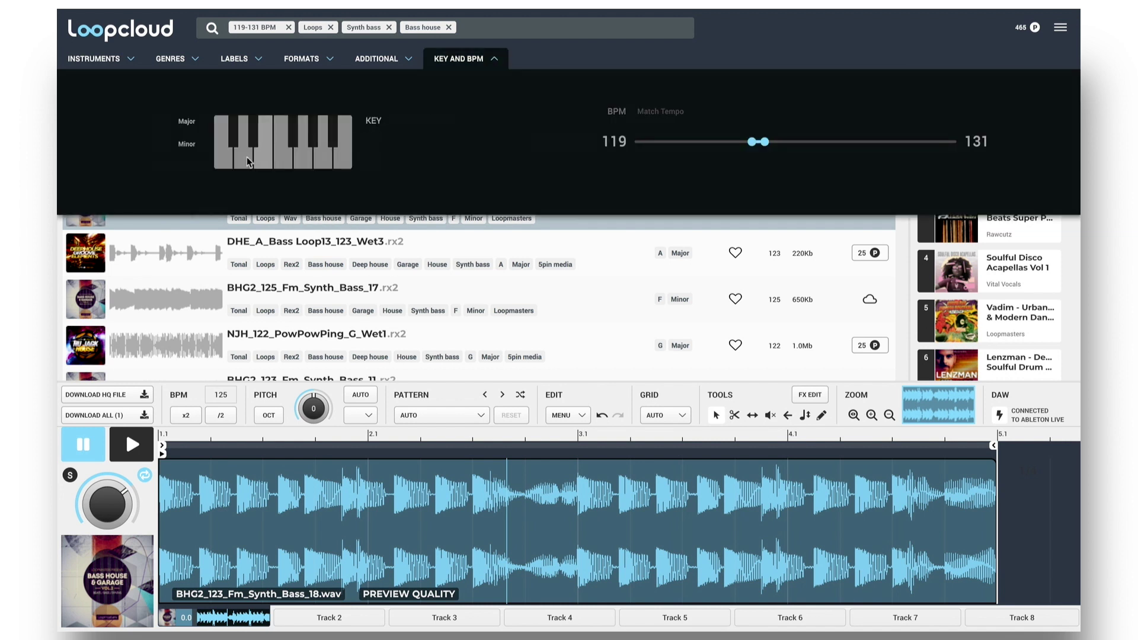
pyautogui.click(283, 160)
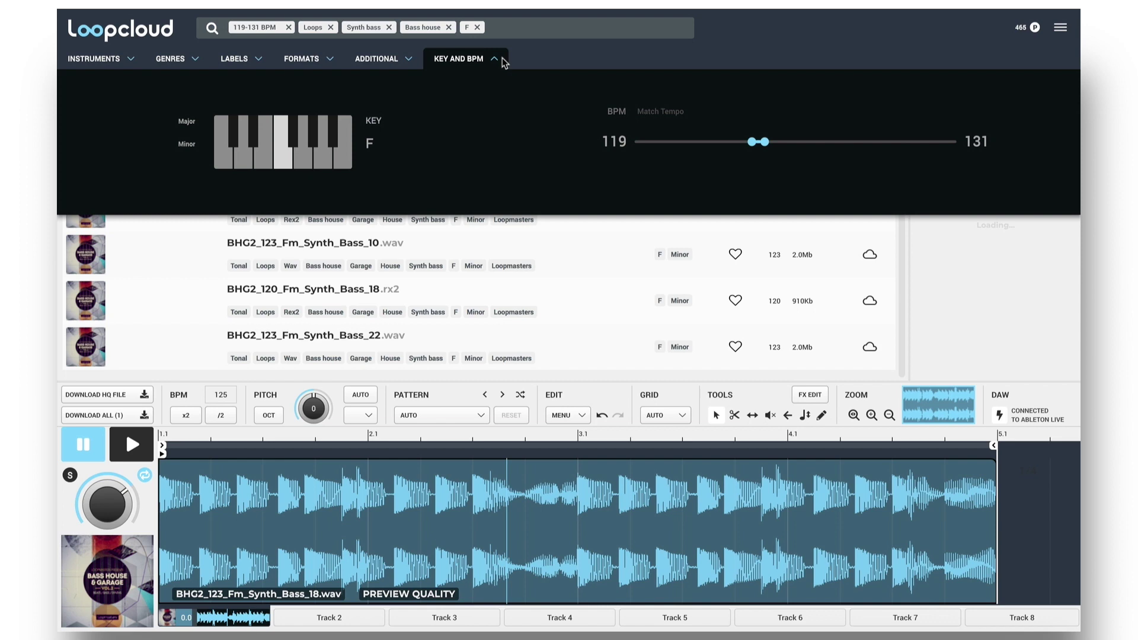
pyautogui.click(128, 59)
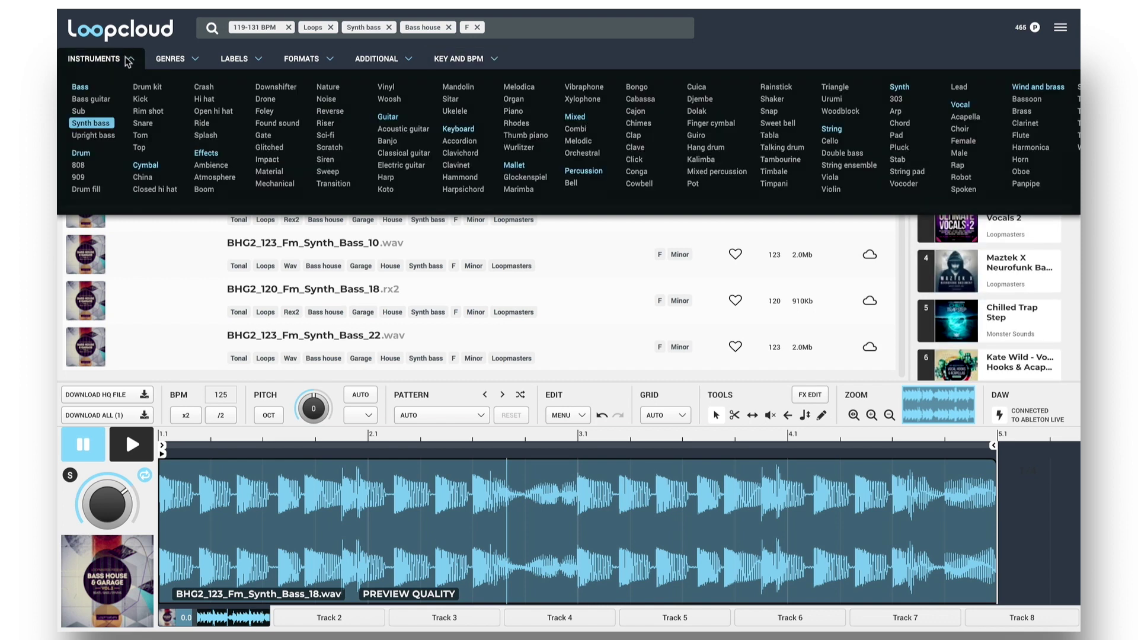
pyautogui.click(92, 124)
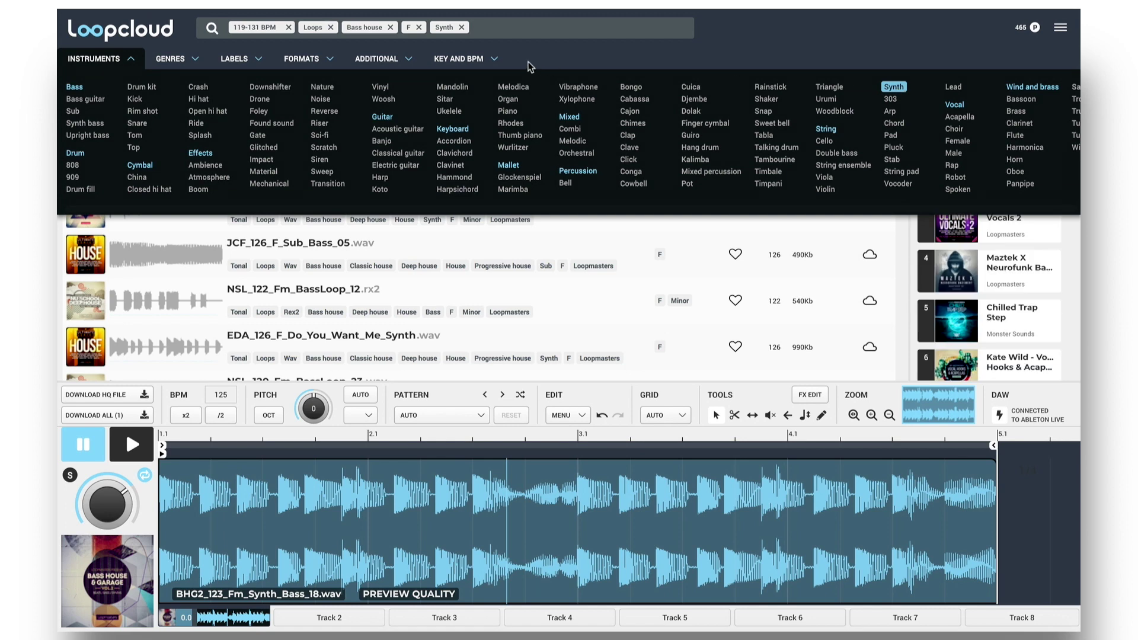
pyautogui.click(390, 27)
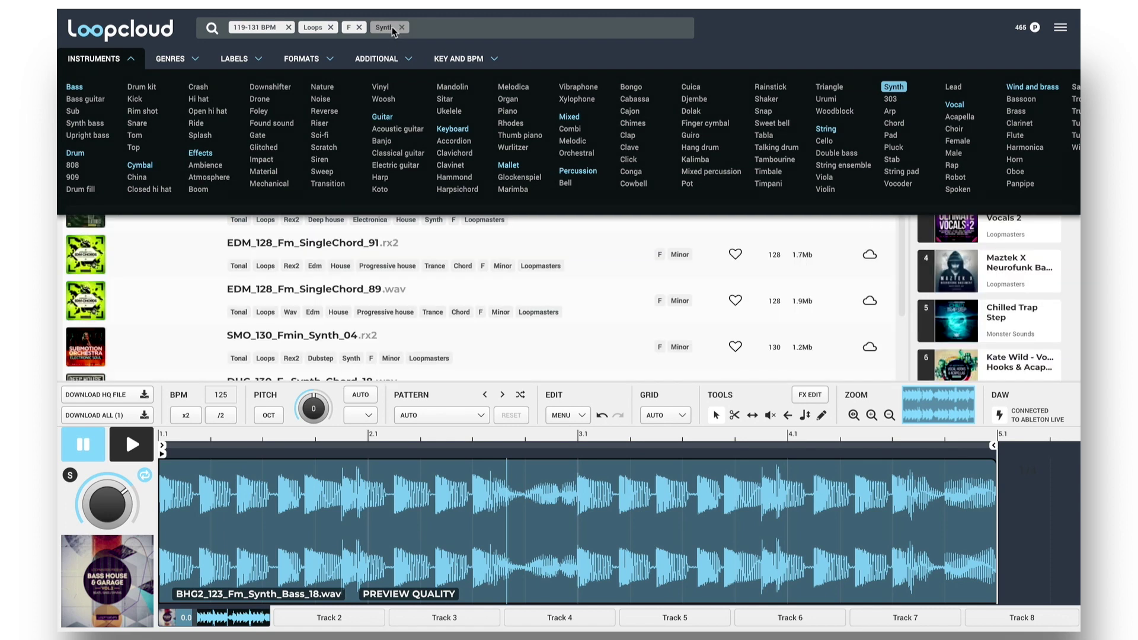
pyautogui.click(131, 59)
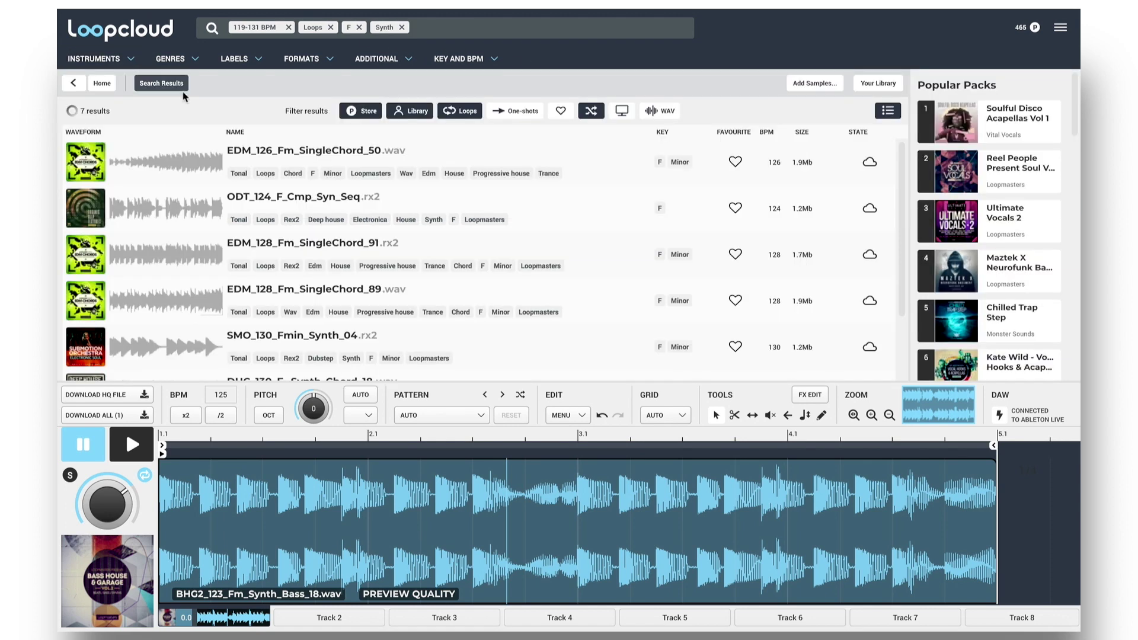
# - Step through F synth loops from EDM_126_Fm_SingleChord_50 onward, ending on RZ2_124_Fm_Alien_Synth
pyautogui.click(287, 156)
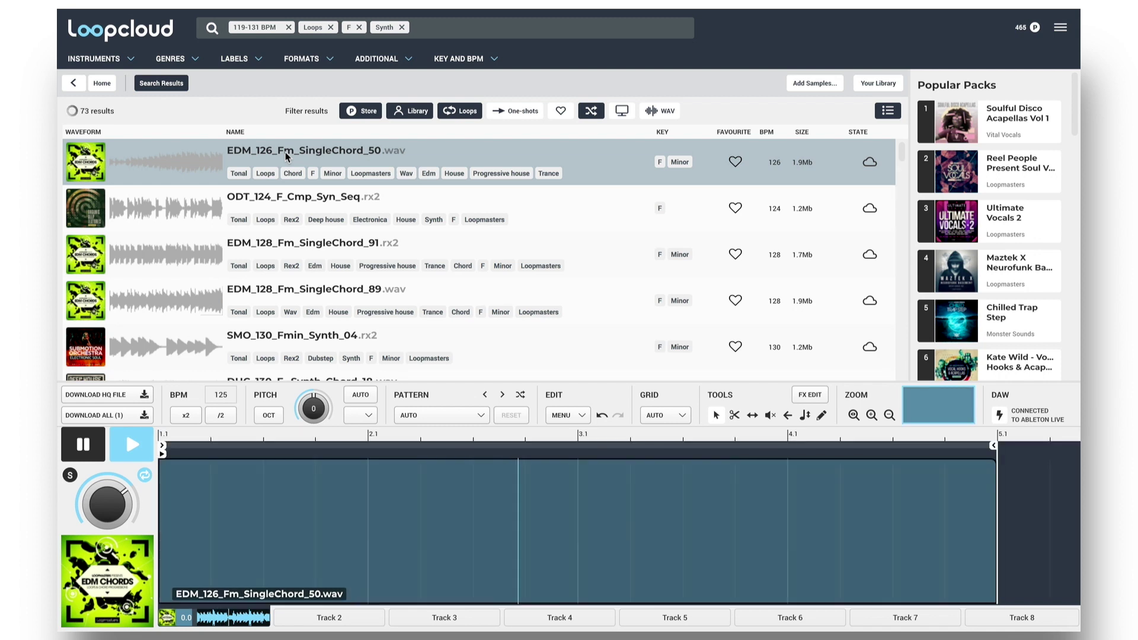
pyautogui.press('Down')
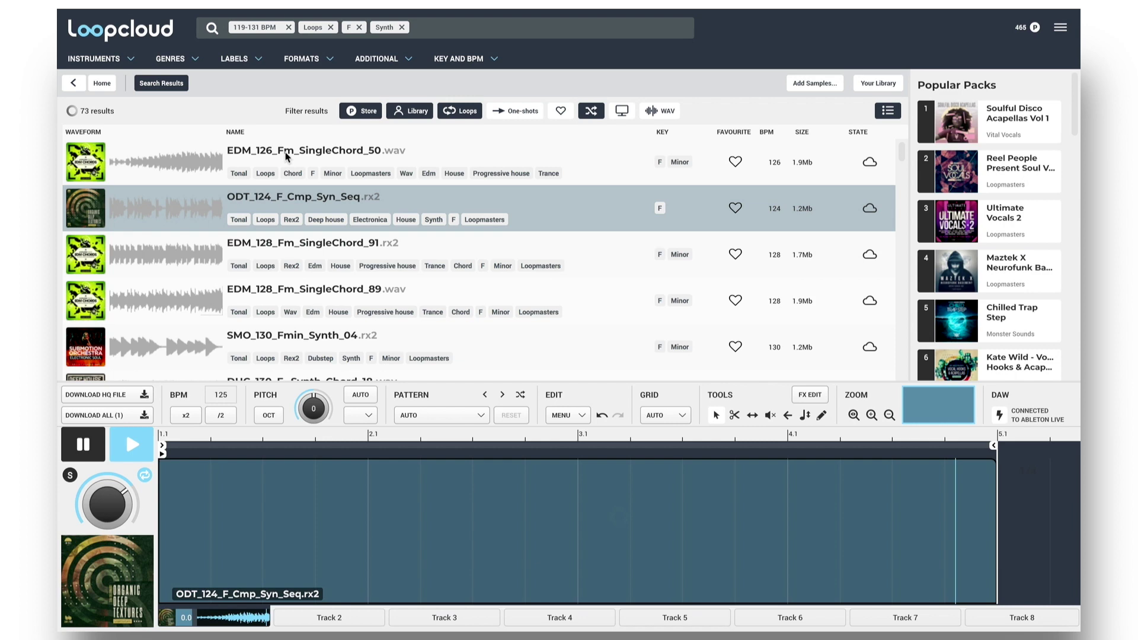
pyautogui.press('Down')
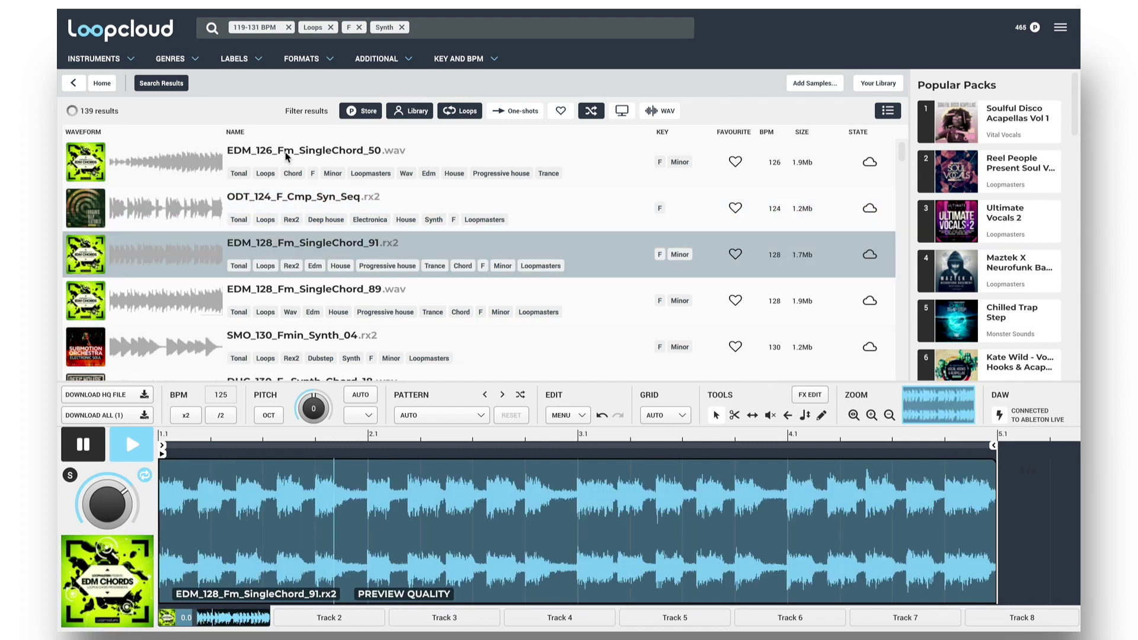
pyautogui.press('Down')
pyautogui.press('Down')
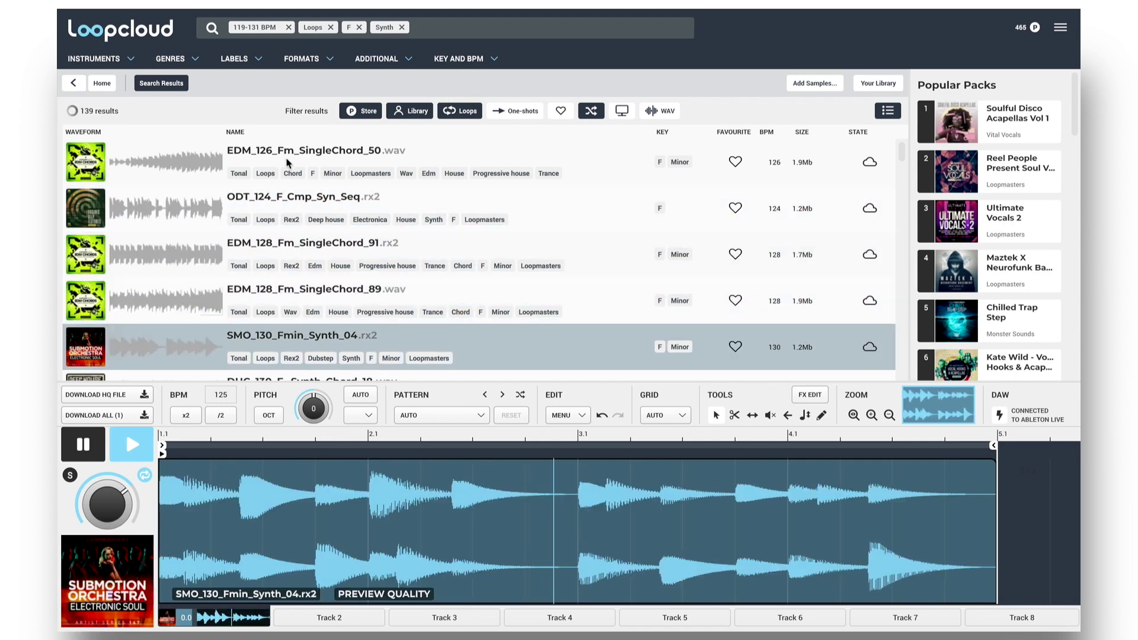
pyautogui.scroll(-2, 382, 212)
pyautogui.scroll(-1, 382, 212)
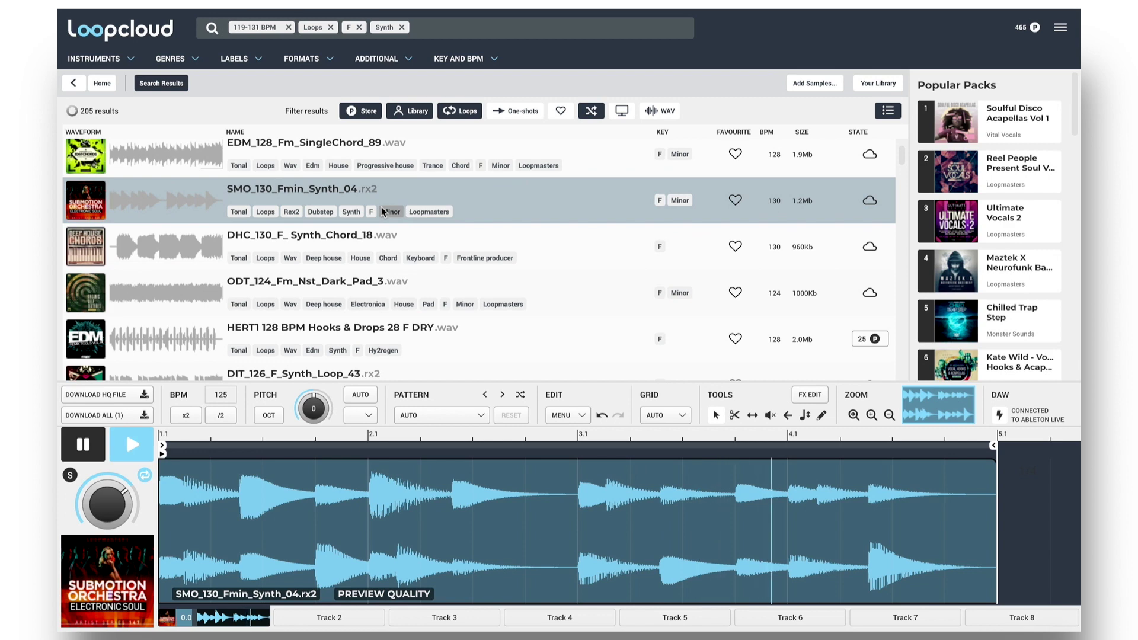
pyautogui.press('Down')
pyautogui.press('Down')
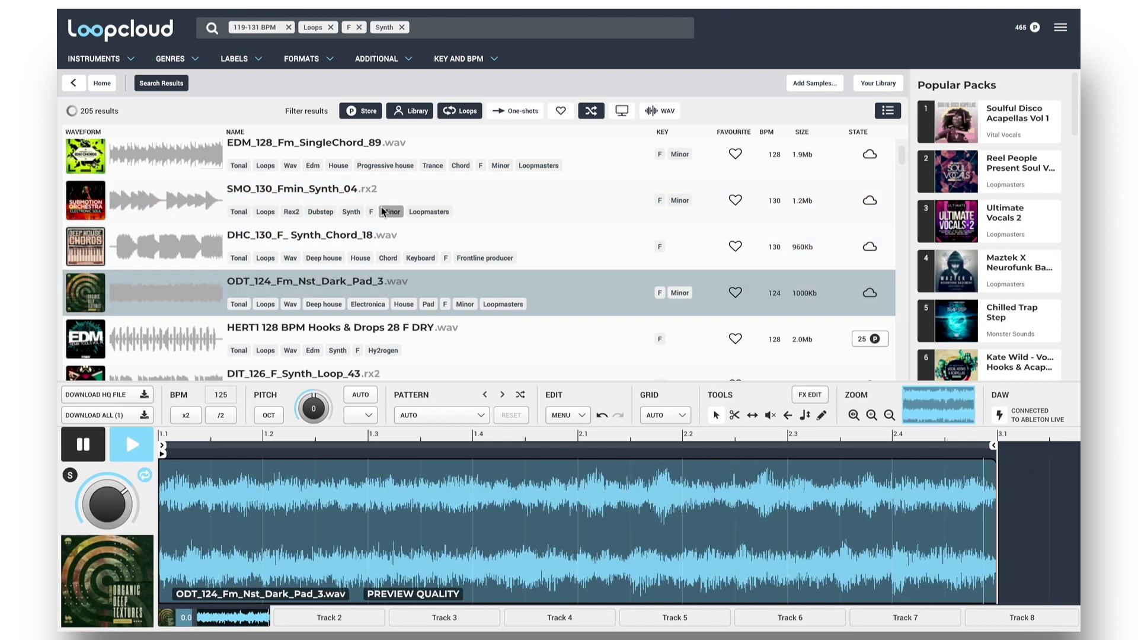
pyautogui.press('Down')
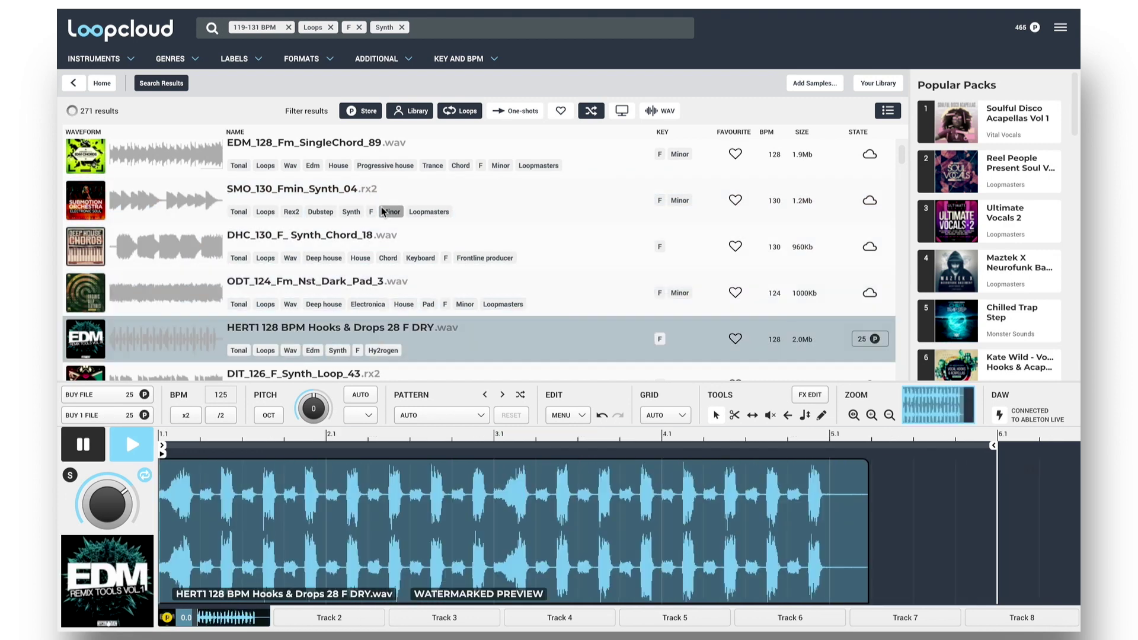
pyautogui.press('Down')
pyautogui.press('Down')
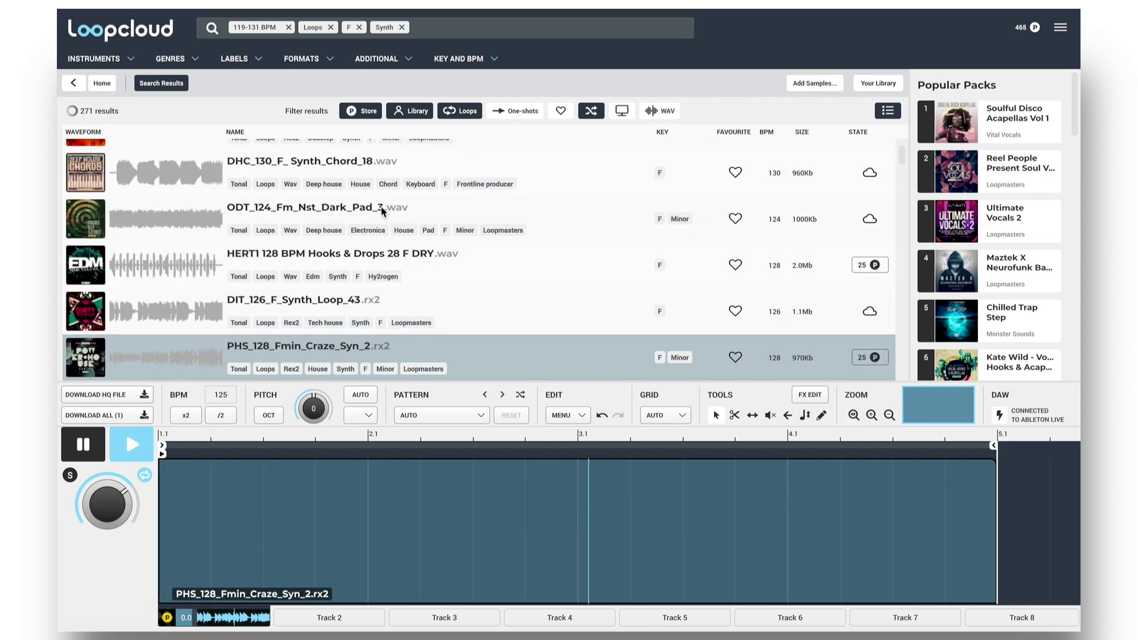
pyautogui.scroll(-2, 381, 211)
pyautogui.press('Down')
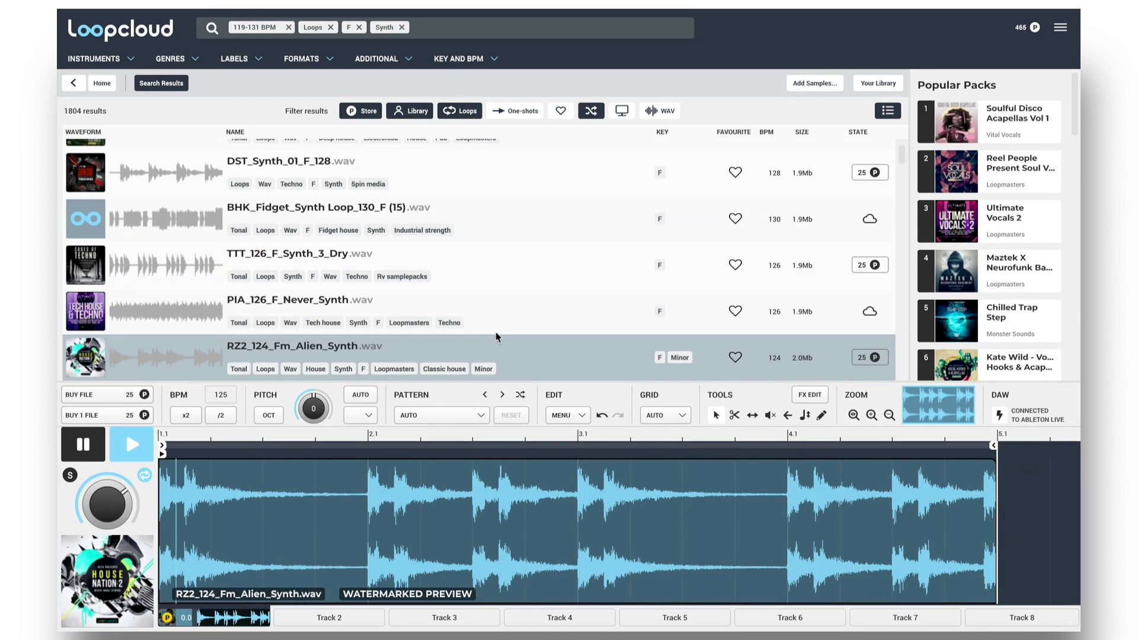
# - Clear the F key filter to list 403 synth loops and pitch the Alien Synth preview up to +4
pyautogui.click(358, 27)
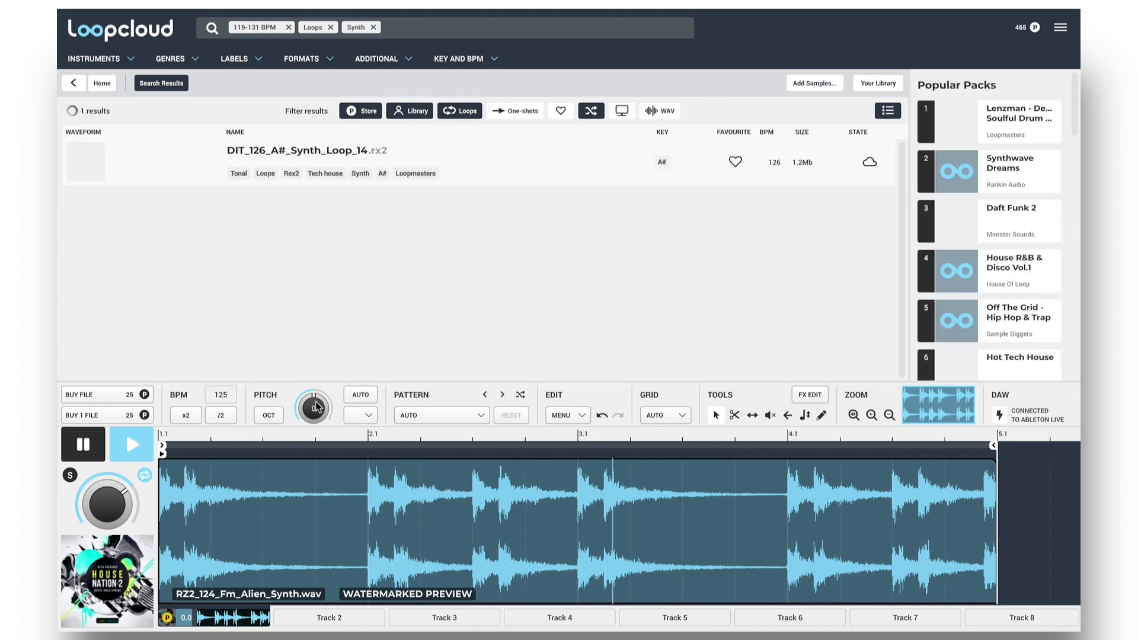
pyautogui.scroll(3, 316, 406)
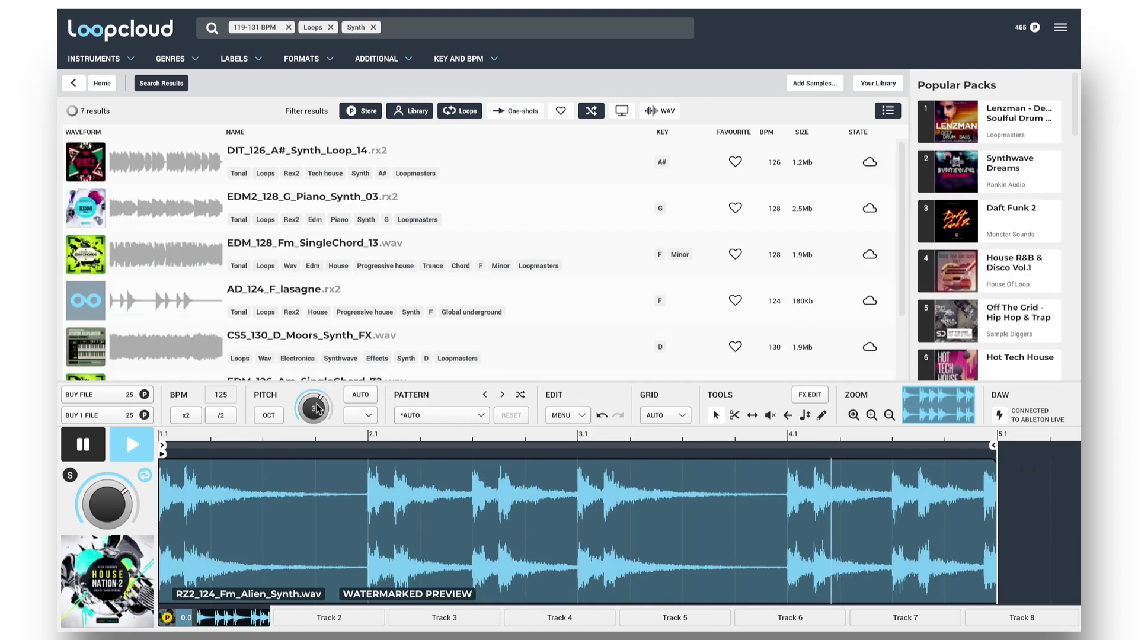
pyautogui.scroll(1, 318, 408)
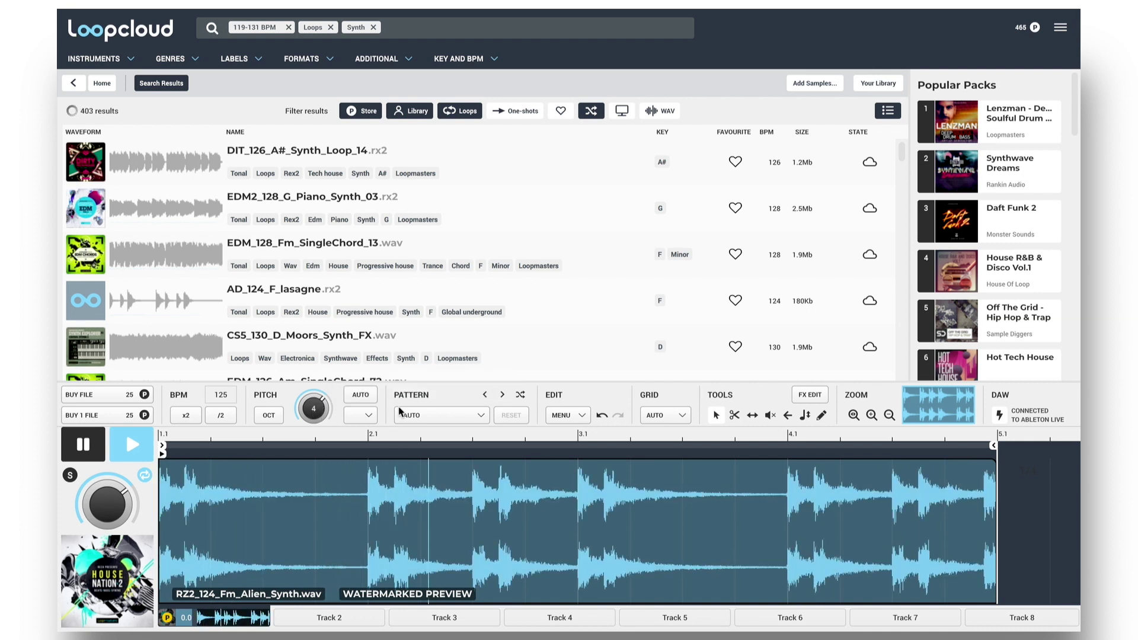
# - Turn on AUTO pitch matching with F as the preview key
pyautogui.click(368, 397)
pyautogui.click(360, 415)
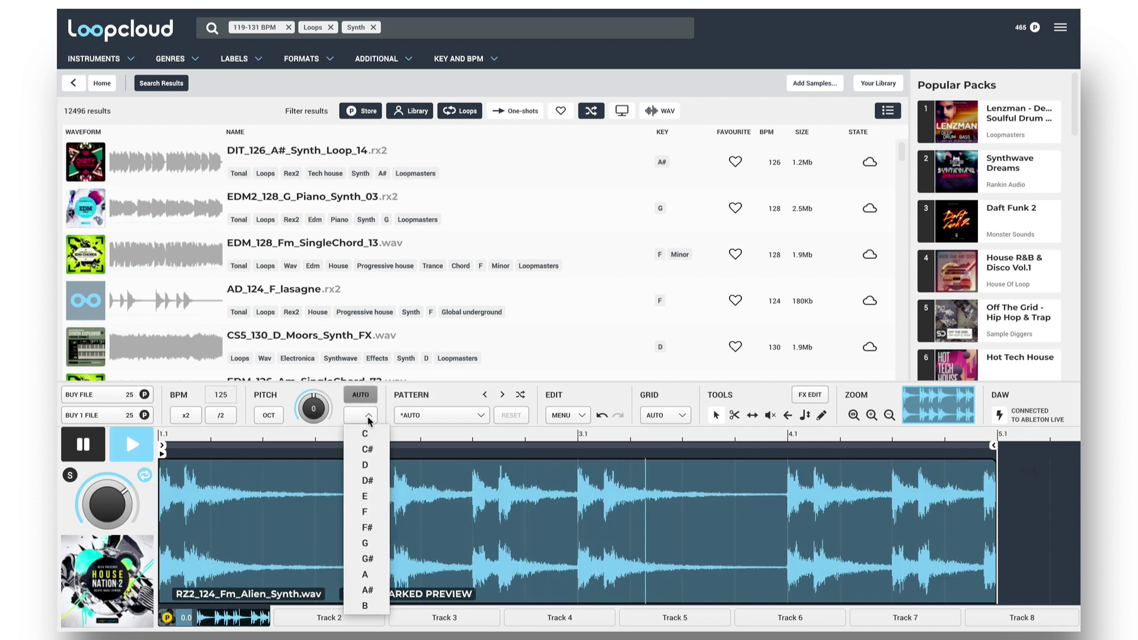
pyautogui.click(367, 512)
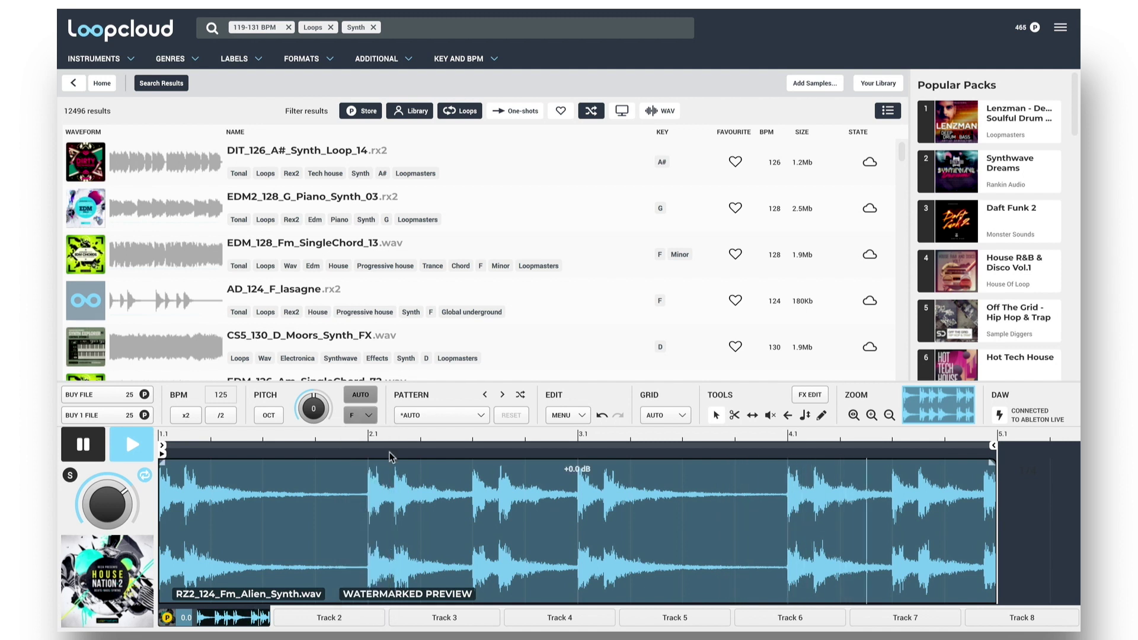
# - Audition synth loops from EDM2_128_G_Piano_Synth_03 through STH_Music_Am_tech9thchordopen_123
pyautogui.scroll(-1, 395, 240)
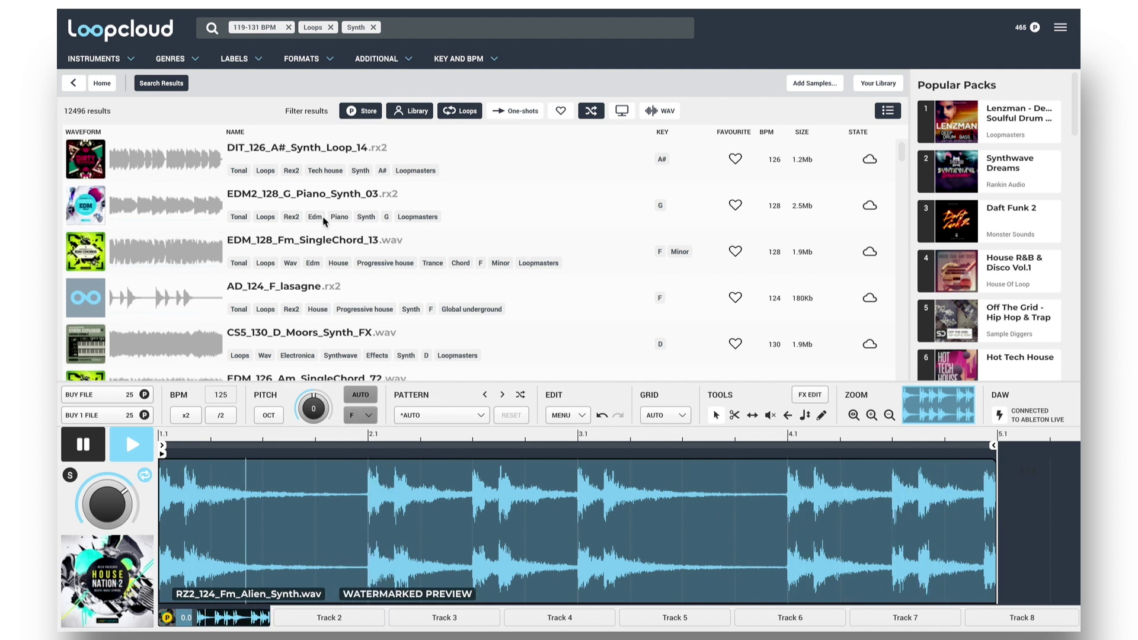
pyautogui.click(306, 200)
pyautogui.scroll(-2, 323, 249)
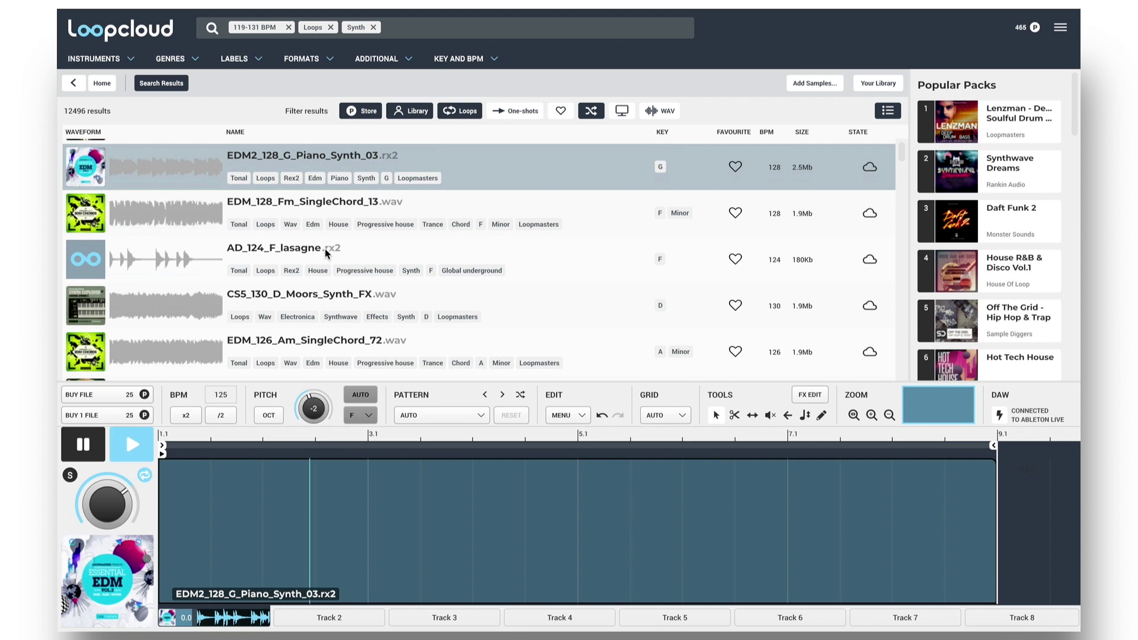
pyautogui.scroll(-1, 325, 254)
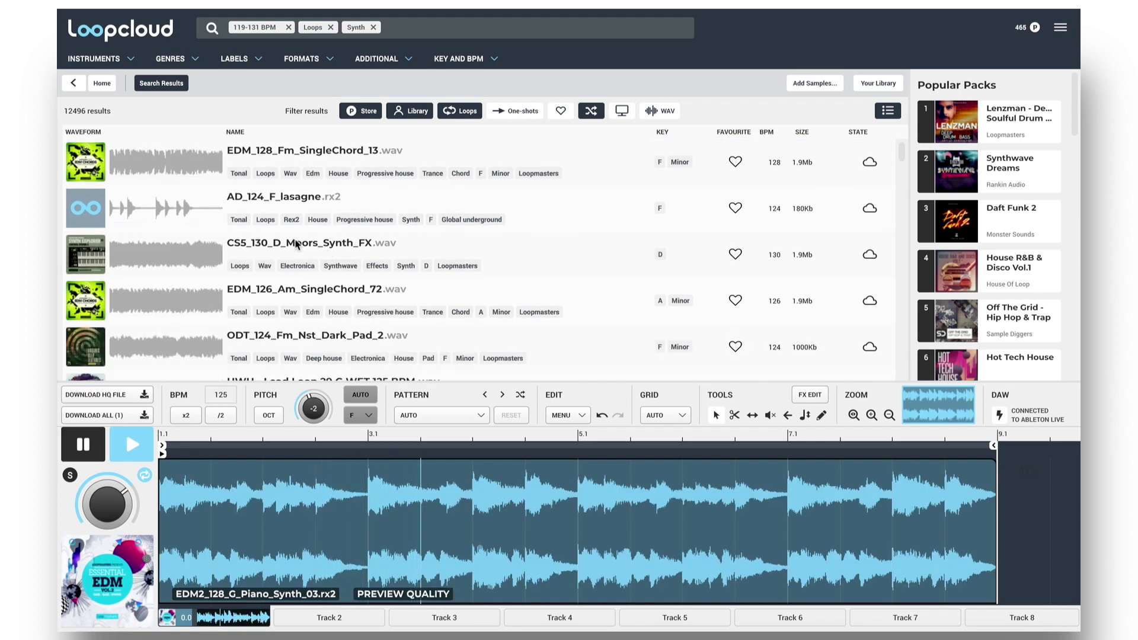
pyautogui.click(297, 244)
pyautogui.scroll(-2, 298, 237)
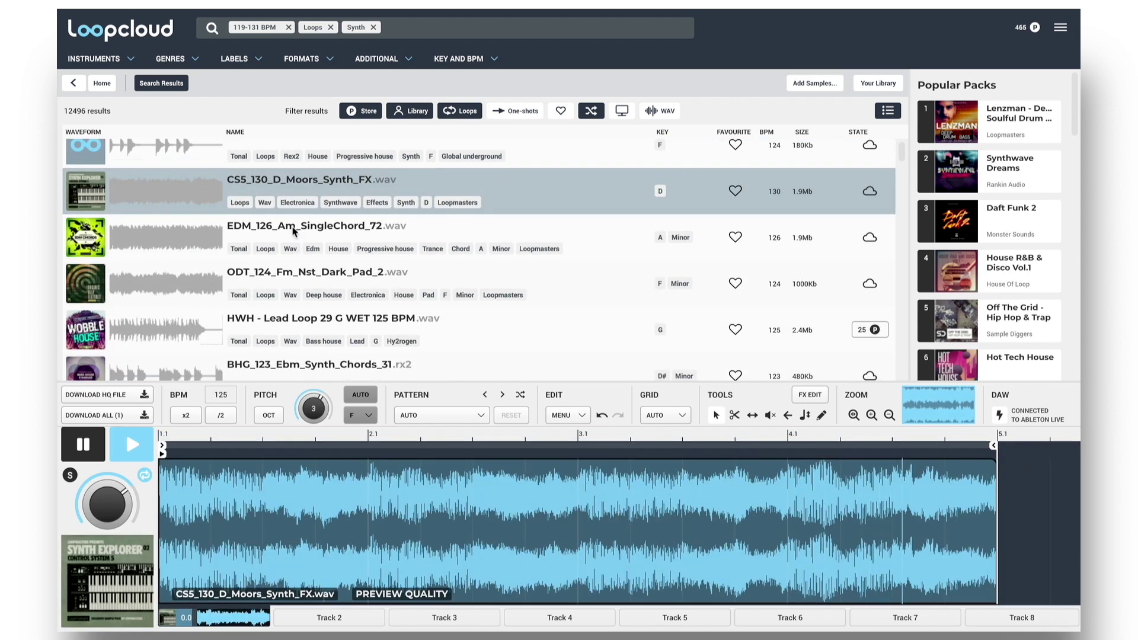
pyautogui.click(293, 230)
pyautogui.scroll(-1, 294, 231)
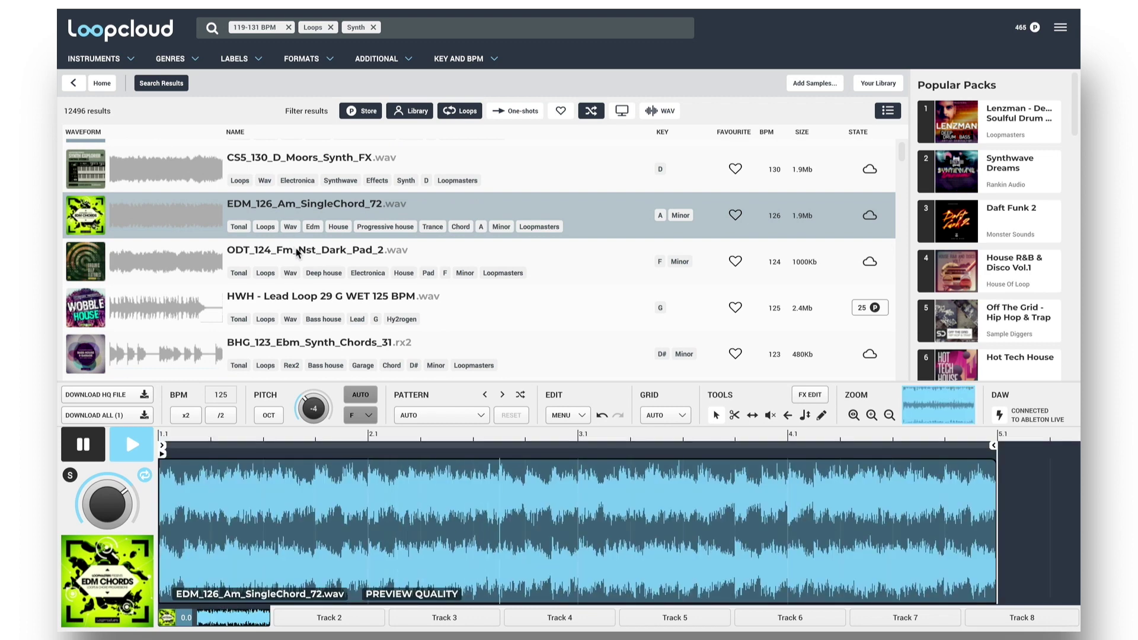
pyautogui.click(297, 252)
pyautogui.scroll(-5, 297, 252)
pyautogui.click(284, 218)
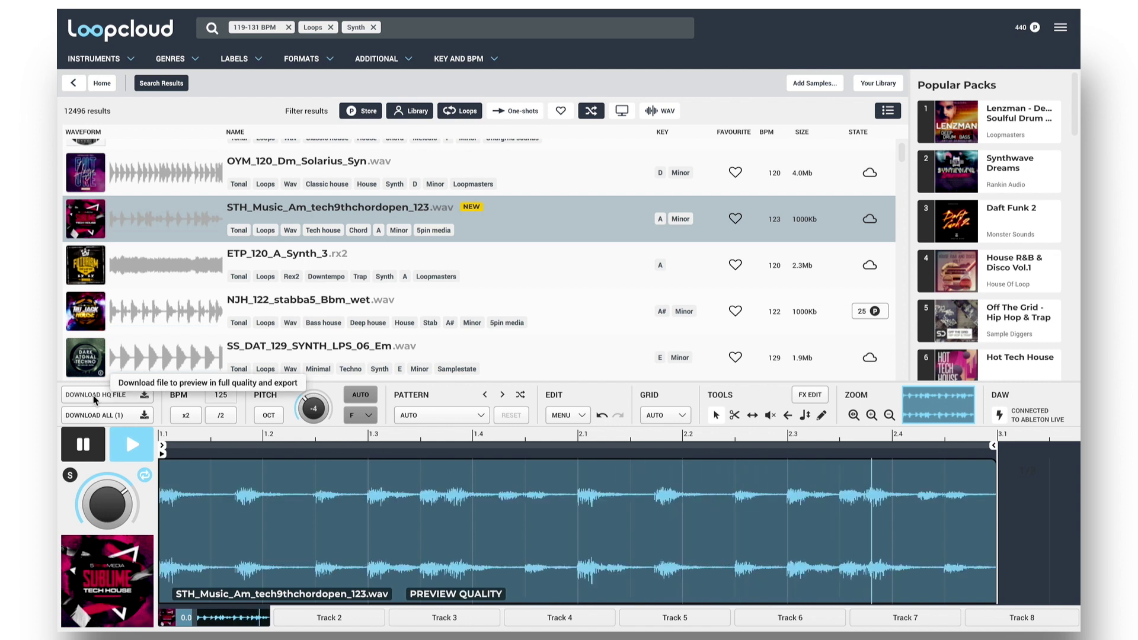
# - Download the HQ file and place the processed loop in track 4's first clip slot
pyautogui.click(94, 398)
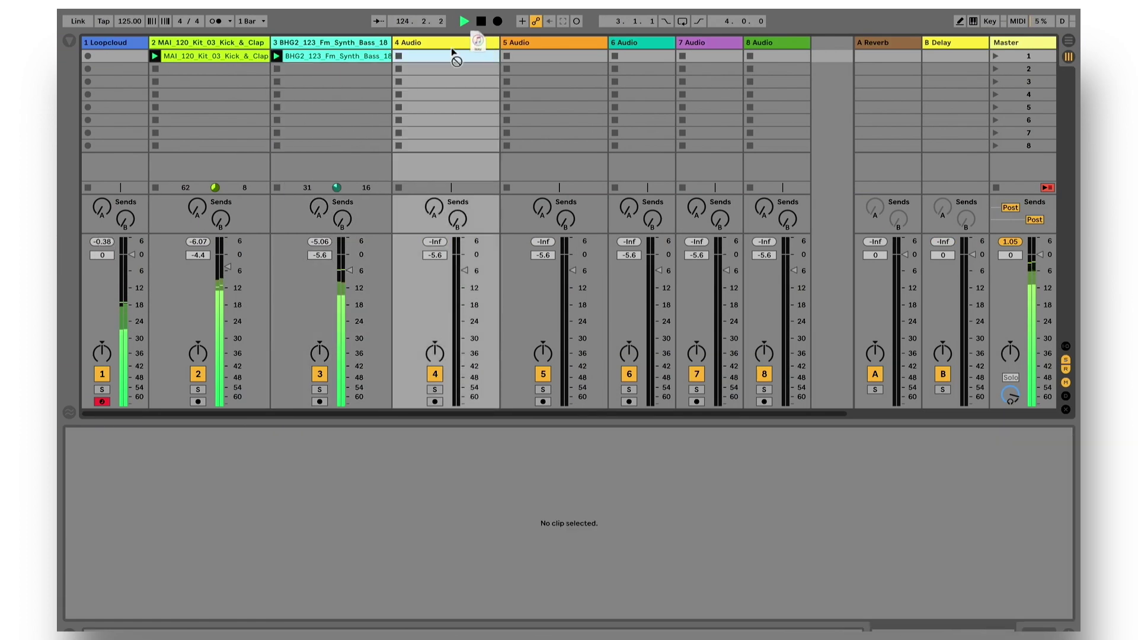
pyautogui.moveTo(450, 47); pyautogui.dragTo(441, 60)
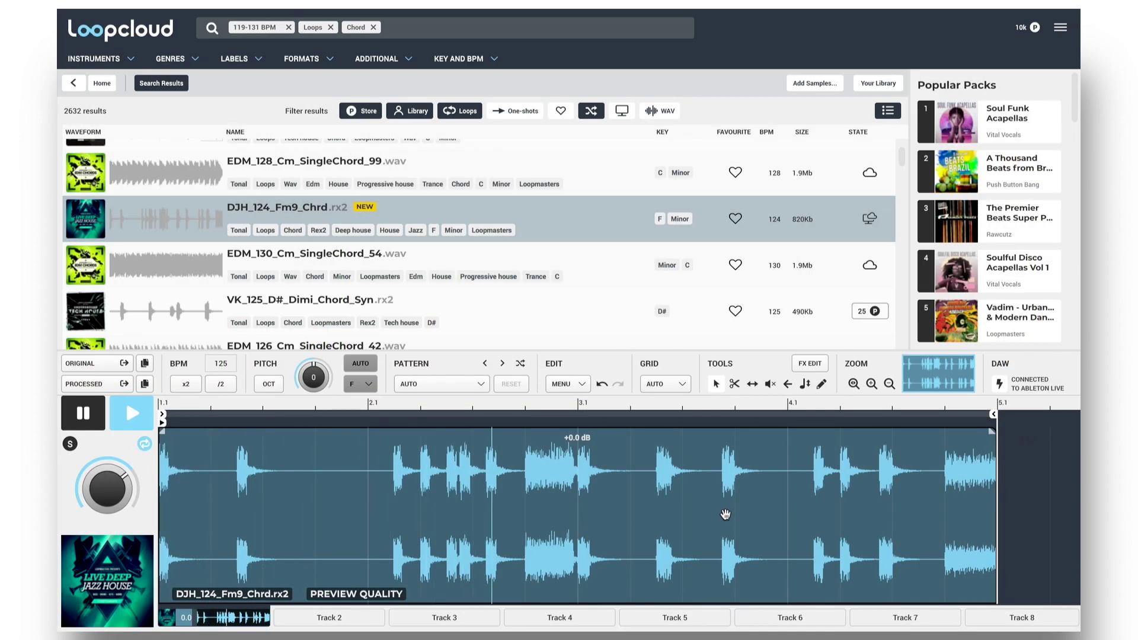
# - Split DJH_124_Fm9_Chrd.rx2, delete the trailing piece, and pull the loop end back to bar 2.1
pyautogui.moveTo(417, 488); pyautogui.dragTo(261, 505)
pyautogui.click(458, 458)
pyautogui.press('Delete')
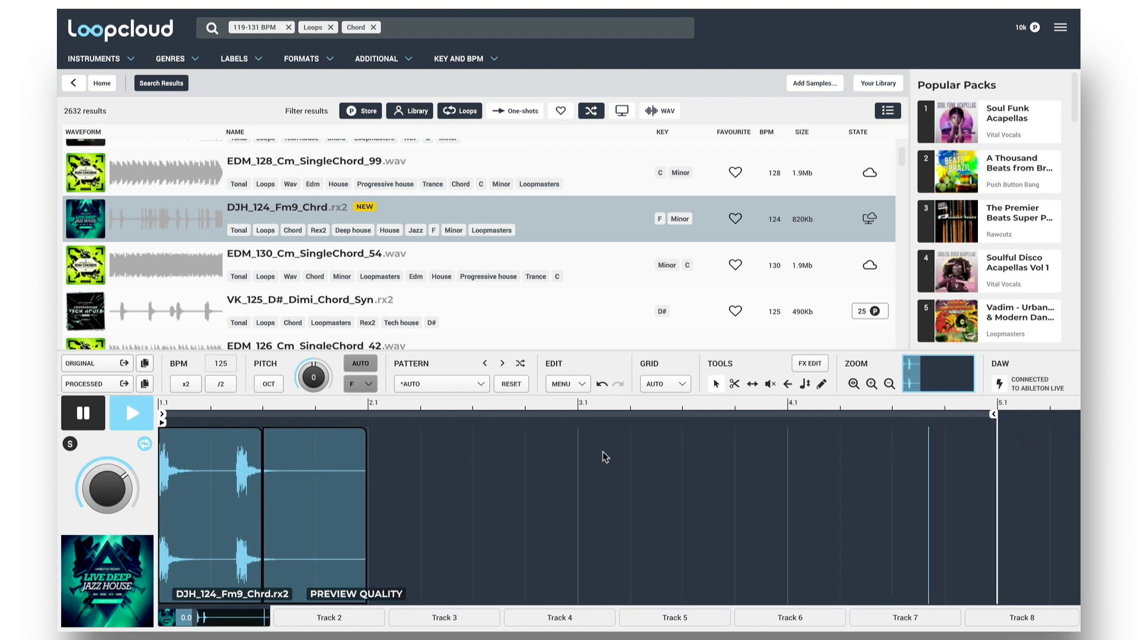
pyautogui.moveTo(986, 416); pyautogui.dragTo(363, 415)
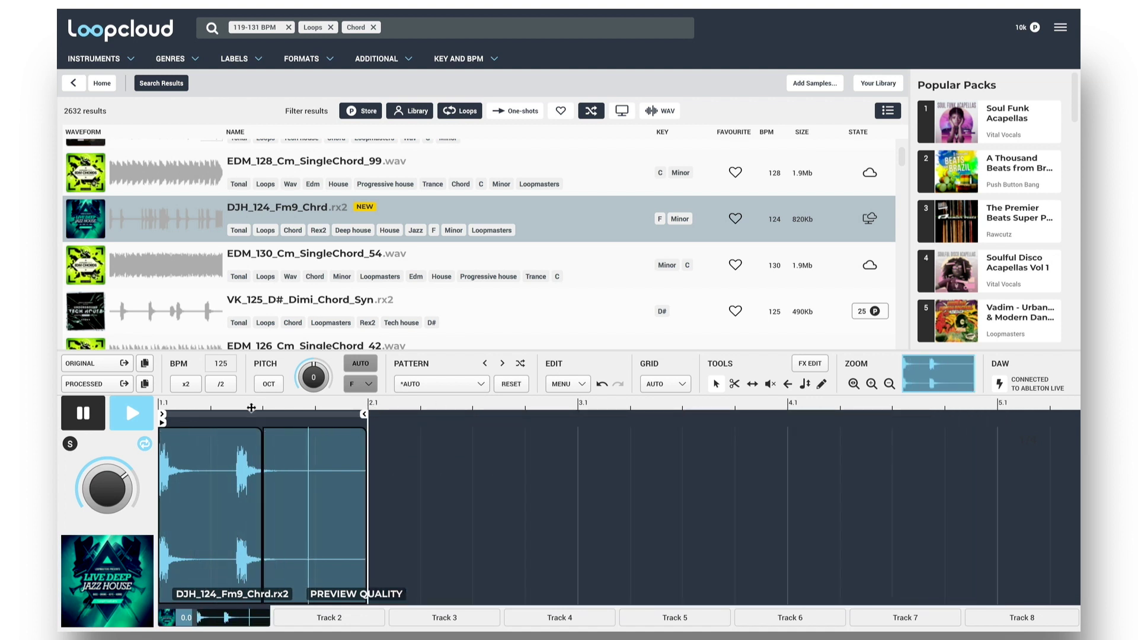
pyautogui.scroll(5, 469, 446)
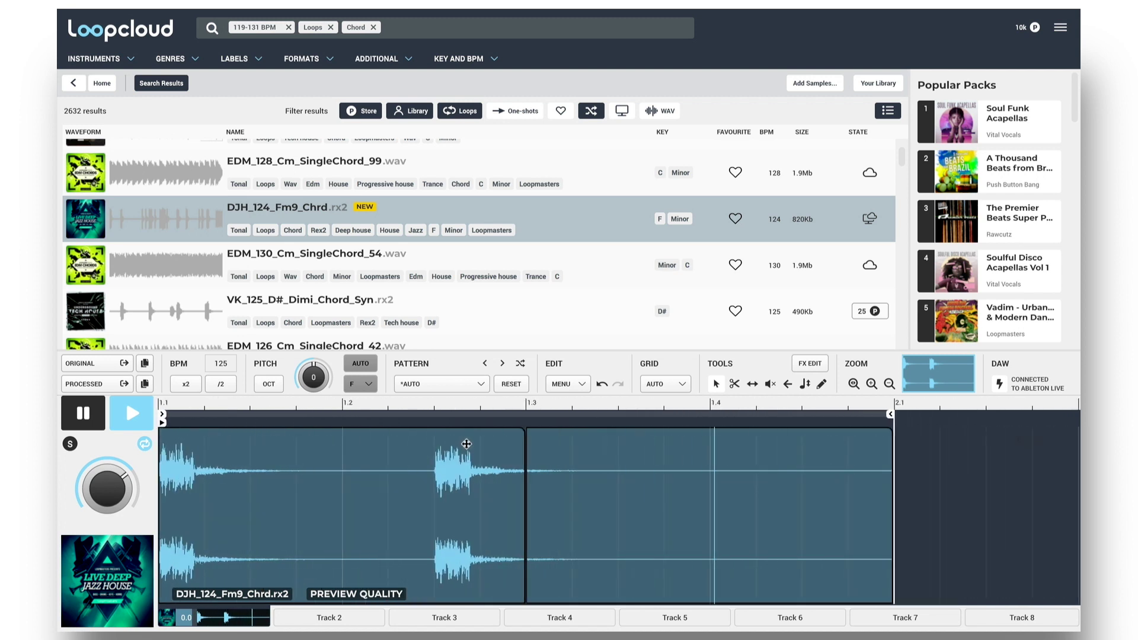
pyautogui.scroll(-1, 469, 447)
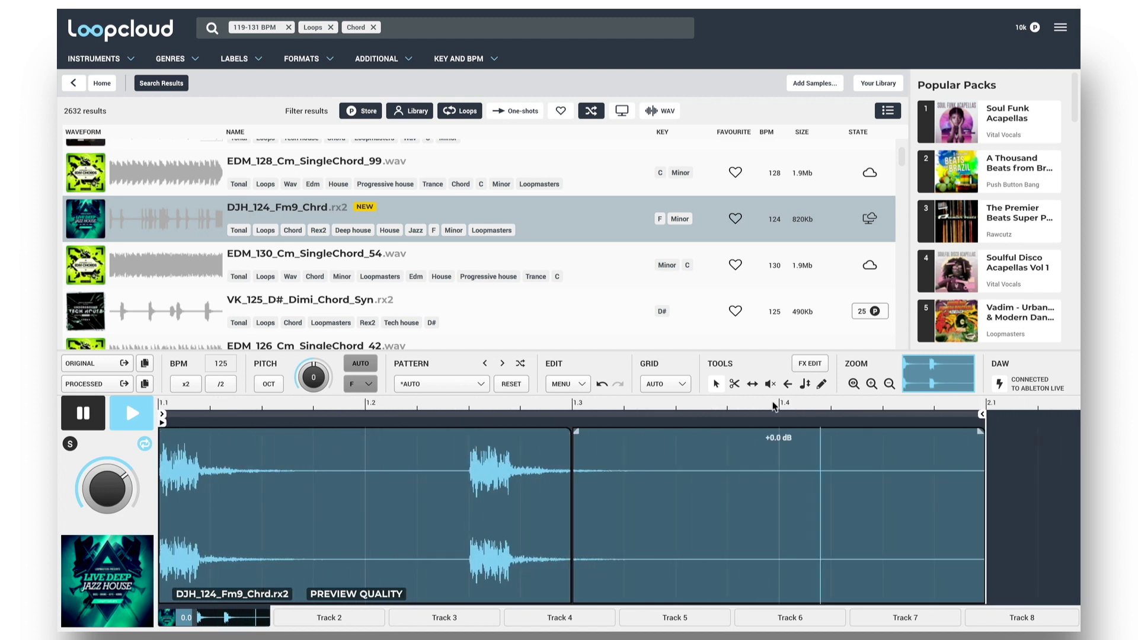
# - Cut the second piece into smaller slices and reverse the last two slices
pyautogui.click(752, 384)
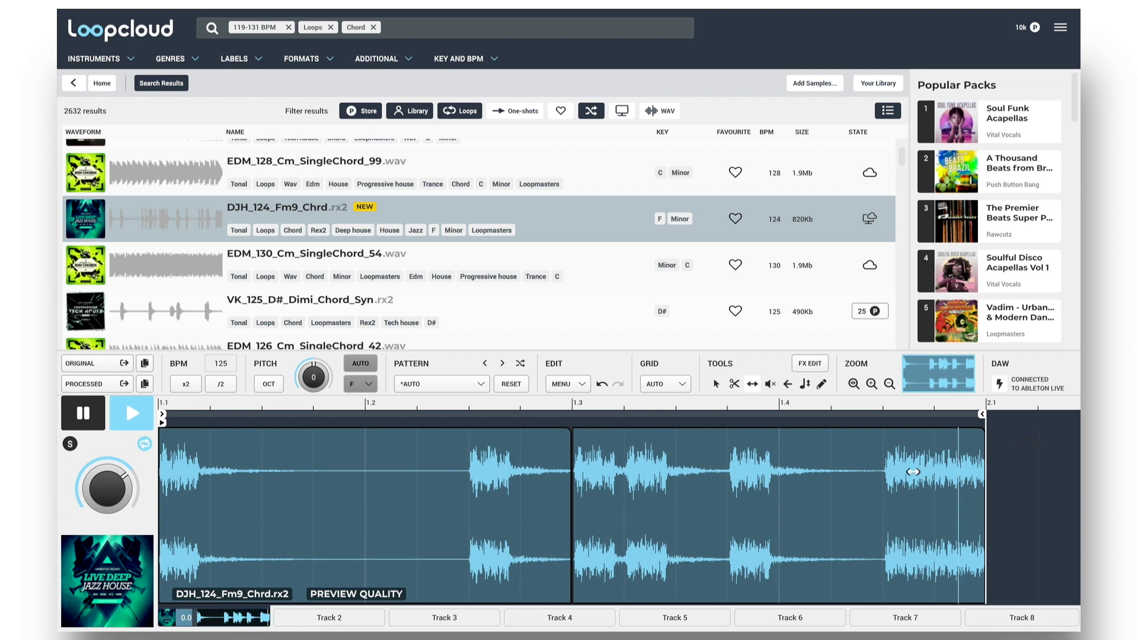
pyautogui.click(885, 474)
pyautogui.click(727, 483)
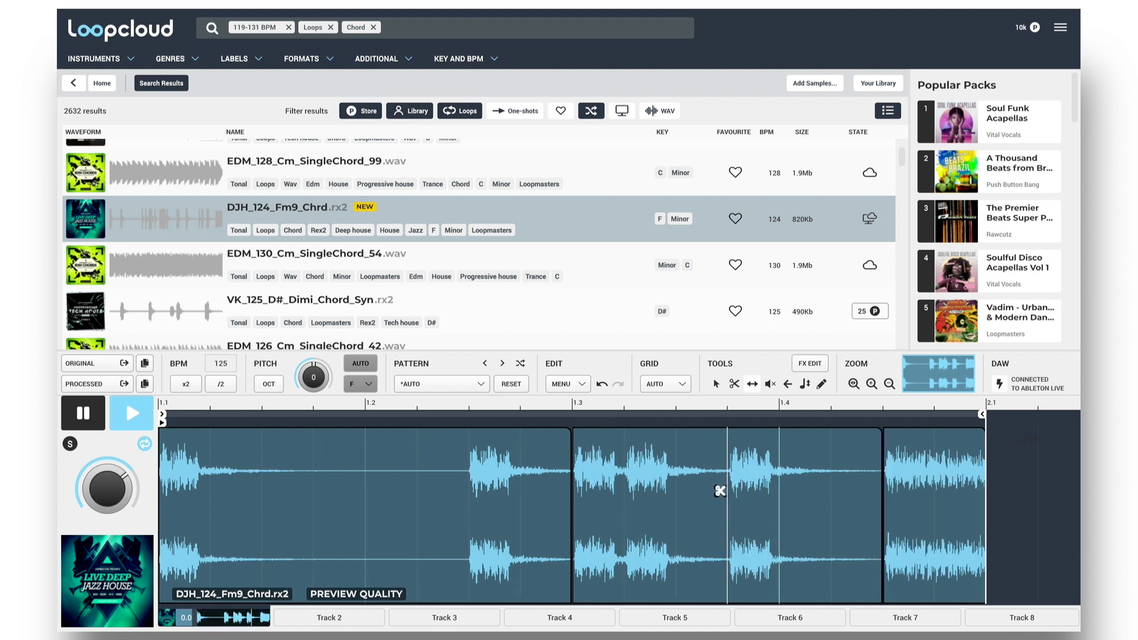
pyautogui.click(623, 490)
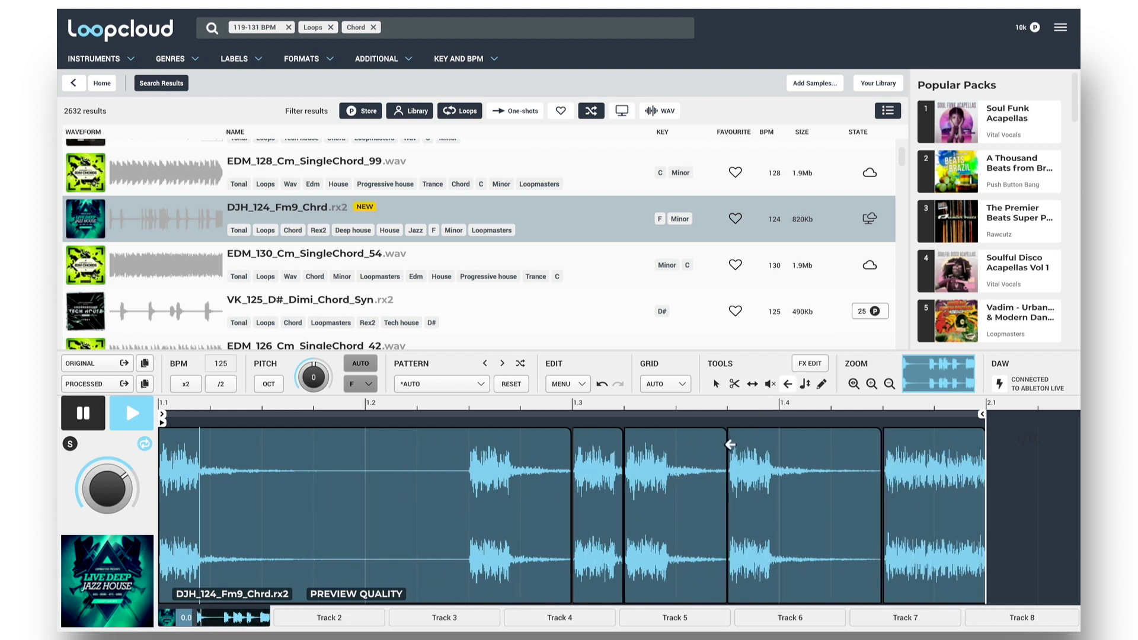
pyautogui.click(925, 468)
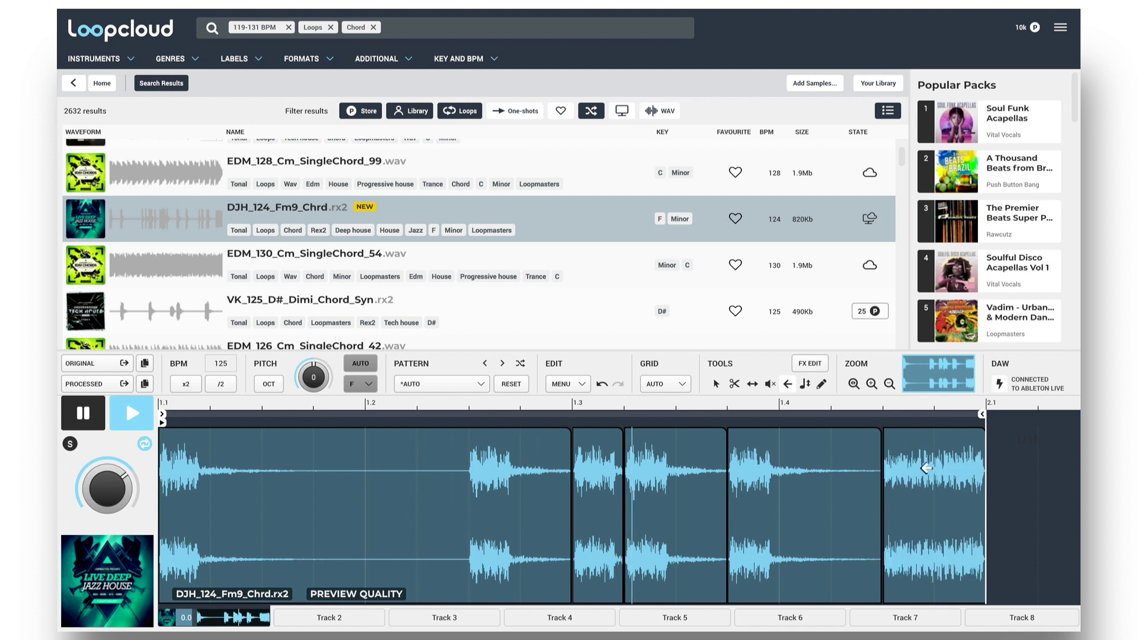
pyautogui.click(668, 481)
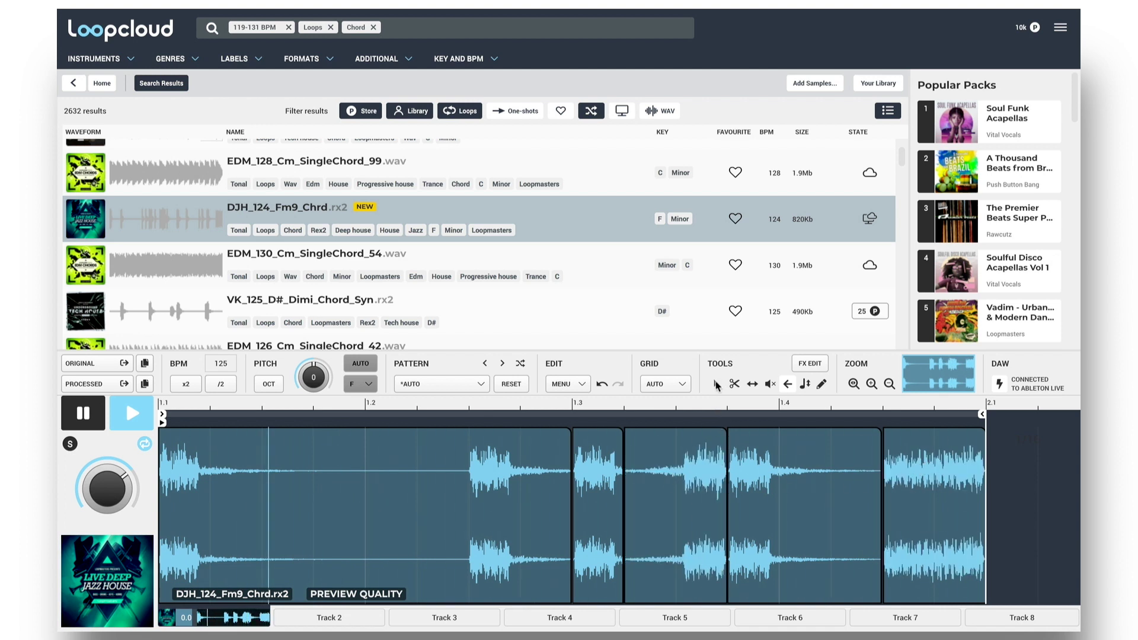
# - Select the following slices and add a fade-in to the last slice
pyautogui.click(716, 384)
pyautogui.click(597, 433)
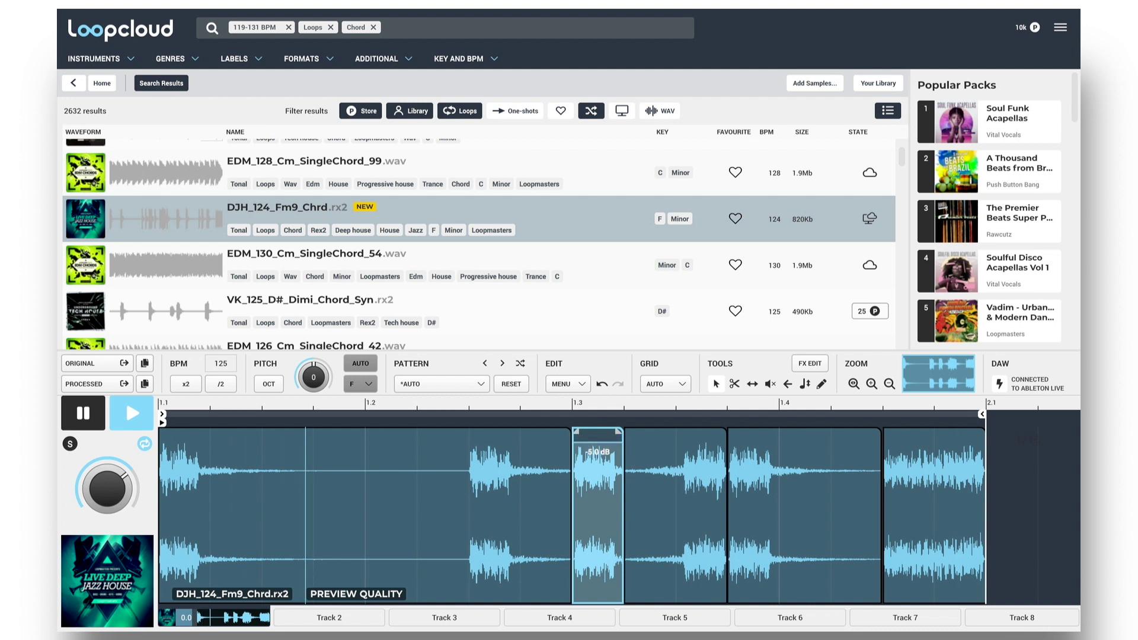
pyautogui.click(678, 432)
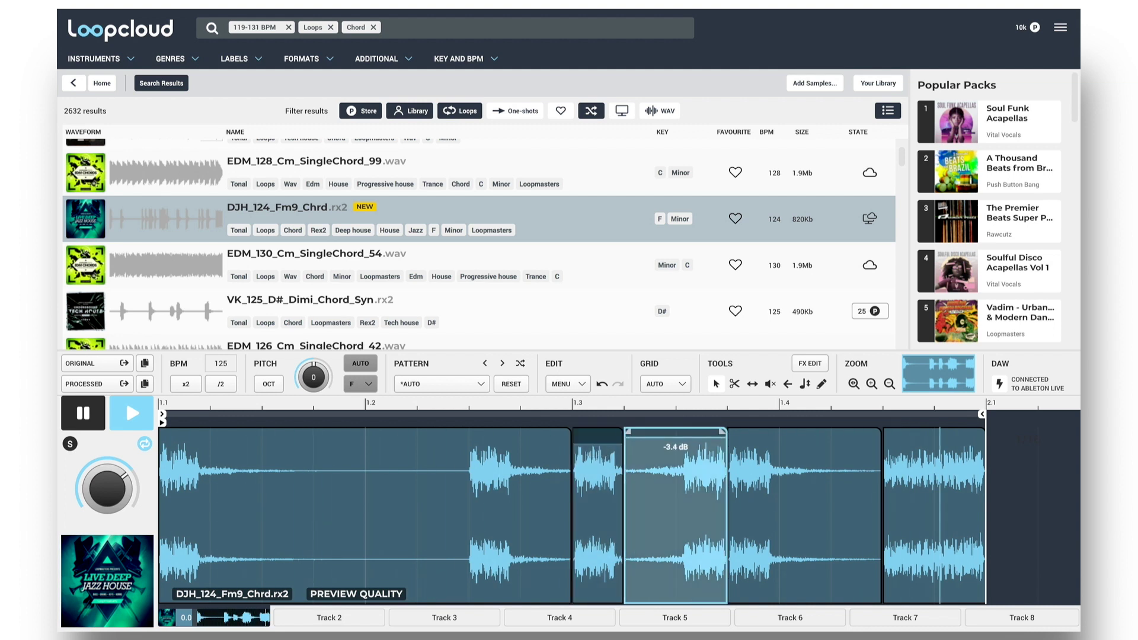
pyautogui.click(761, 430)
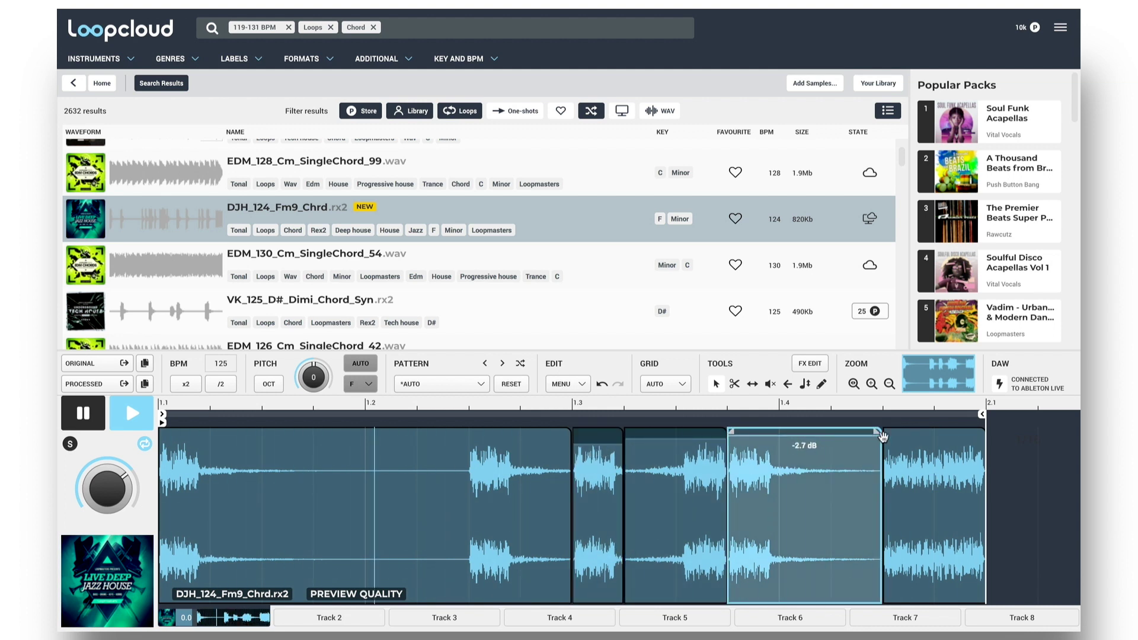
pyautogui.moveTo(885, 430); pyautogui.dragTo(925, 431)
# - Split the first piece in two and raise the second slice's pitch to 1.00
pyautogui.moveTo(534, 434)
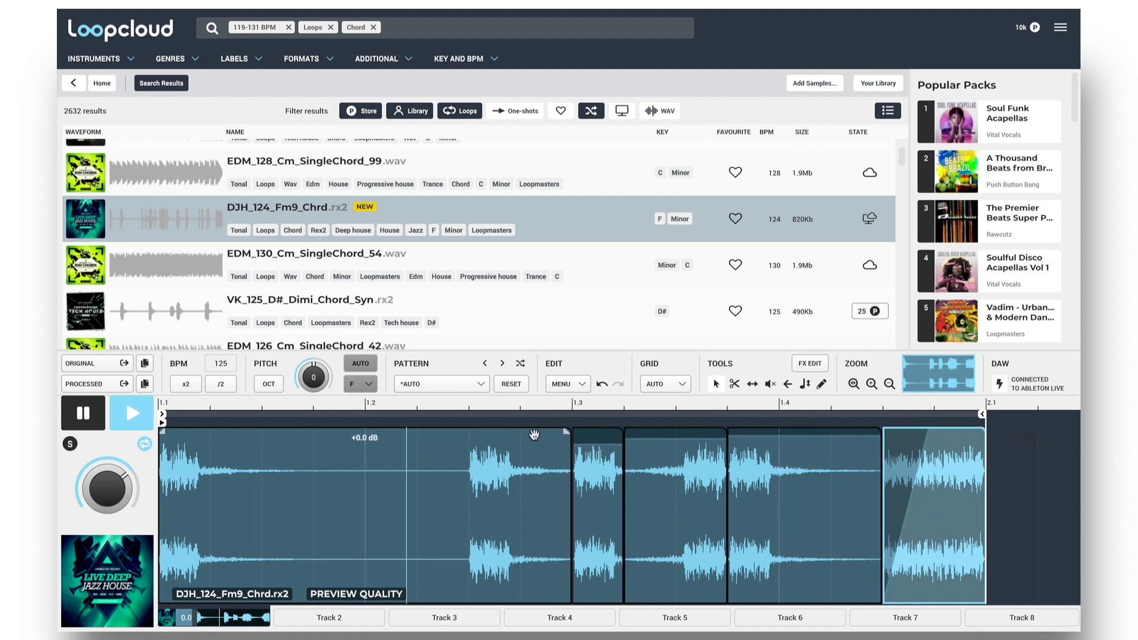
pyautogui.click(468, 483)
pyautogui.moveTo(679, 478)
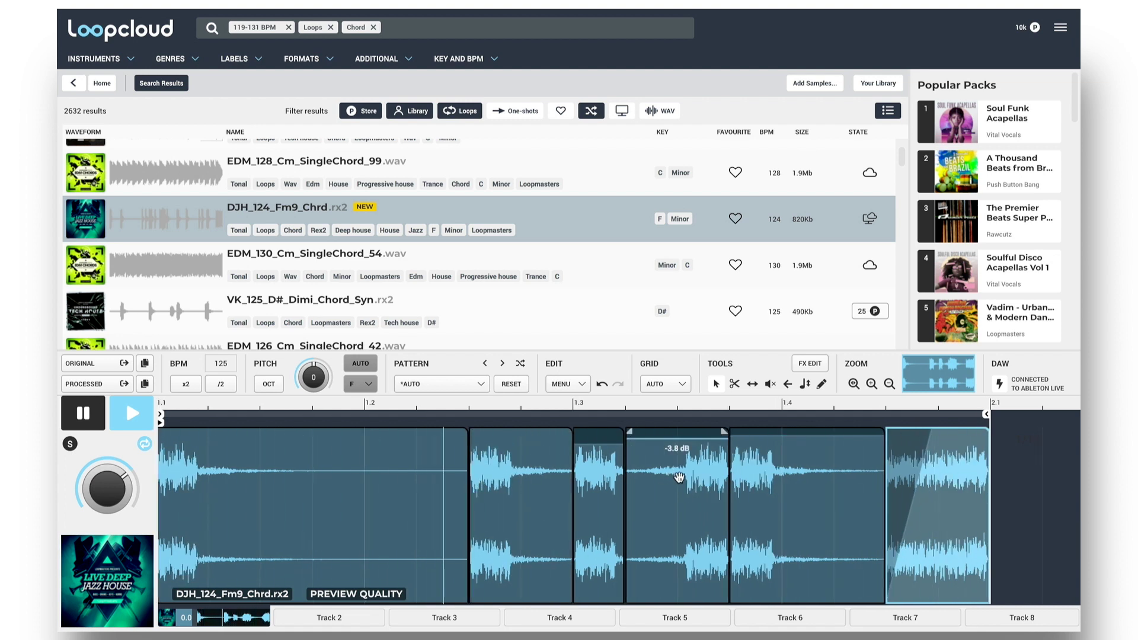
pyautogui.click(805, 386)
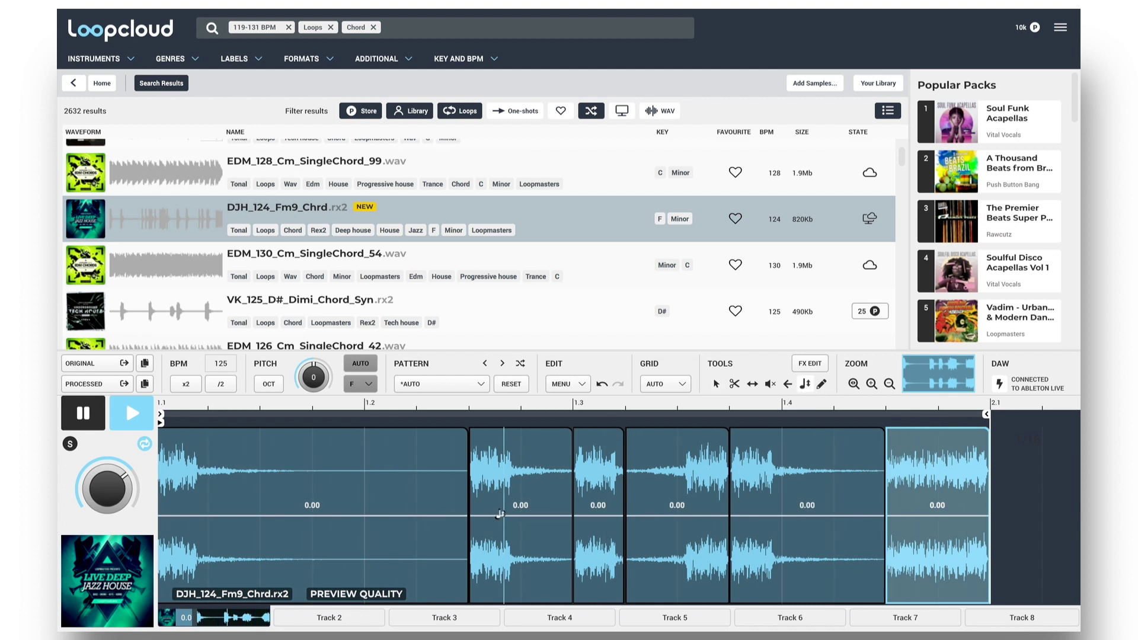
pyautogui.moveTo(520, 515); pyautogui.dragTo(521, 519)
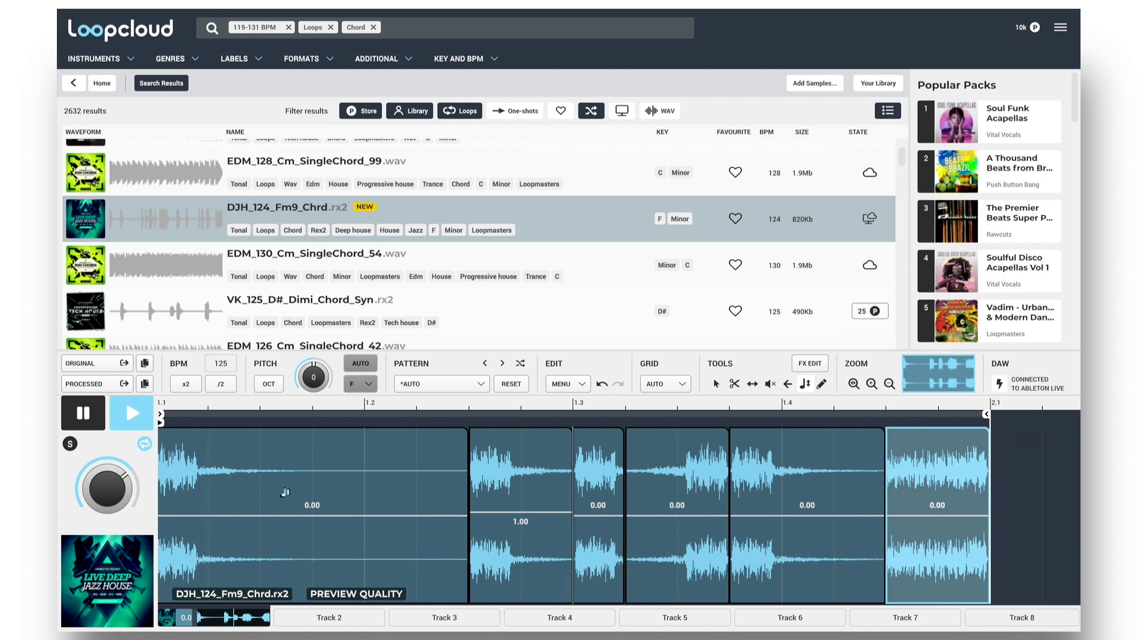
# - Stop the Loopcloud preview, play the chord clip on track 5, then solo and unsolo it
pyautogui.click(88, 412)
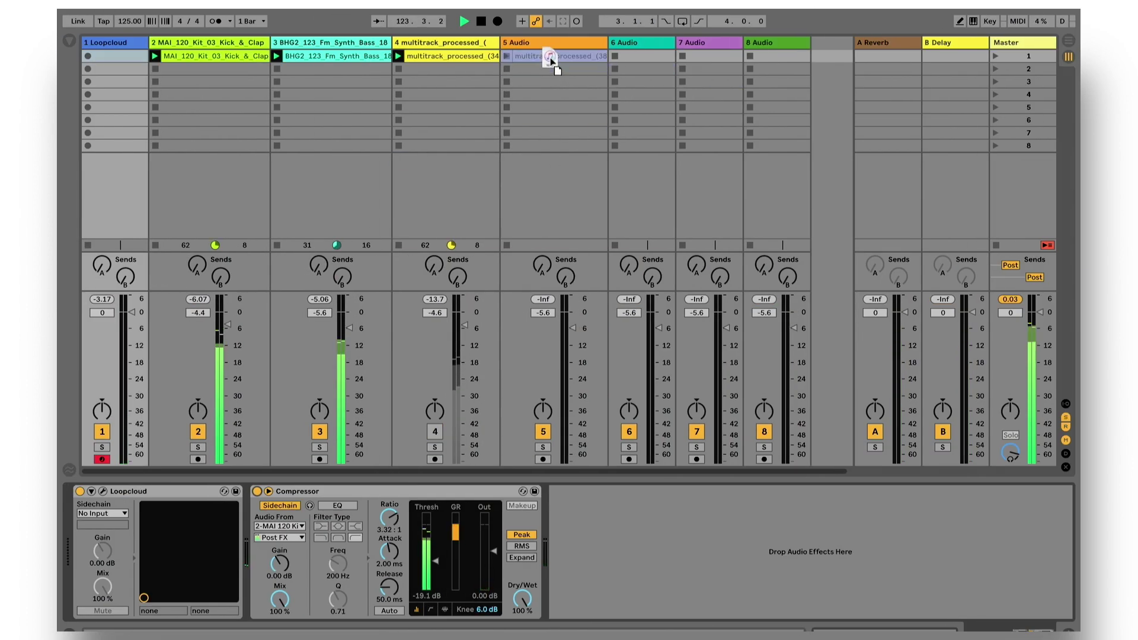
pyautogui.click(527, 56)
pyautogui.doubleClick(530, 59)
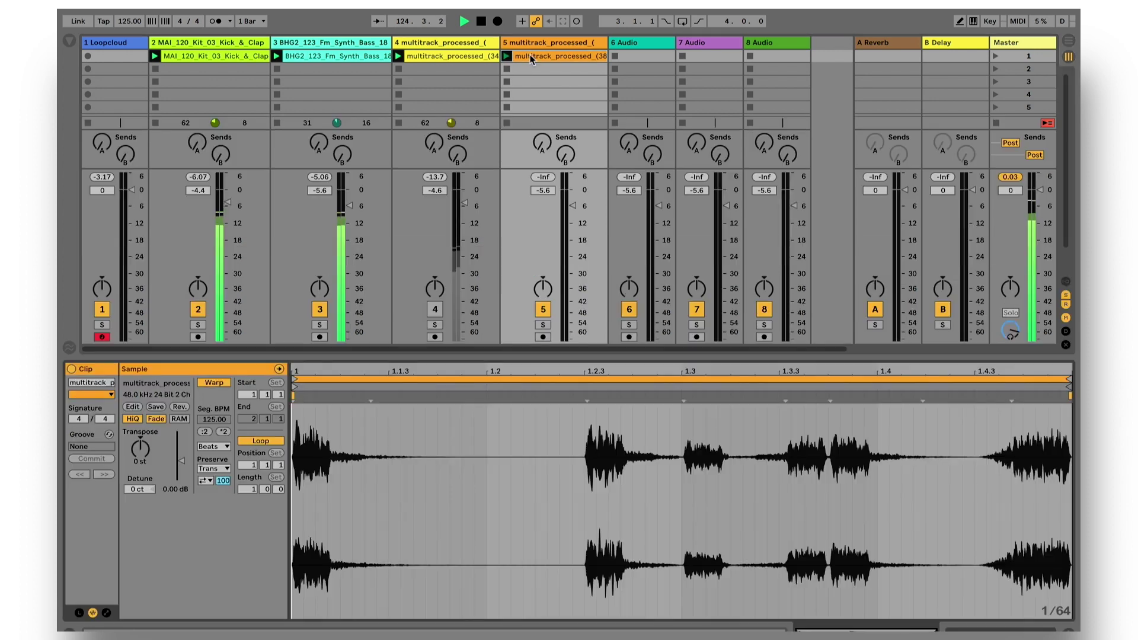
pyautogui.click(542, 324)
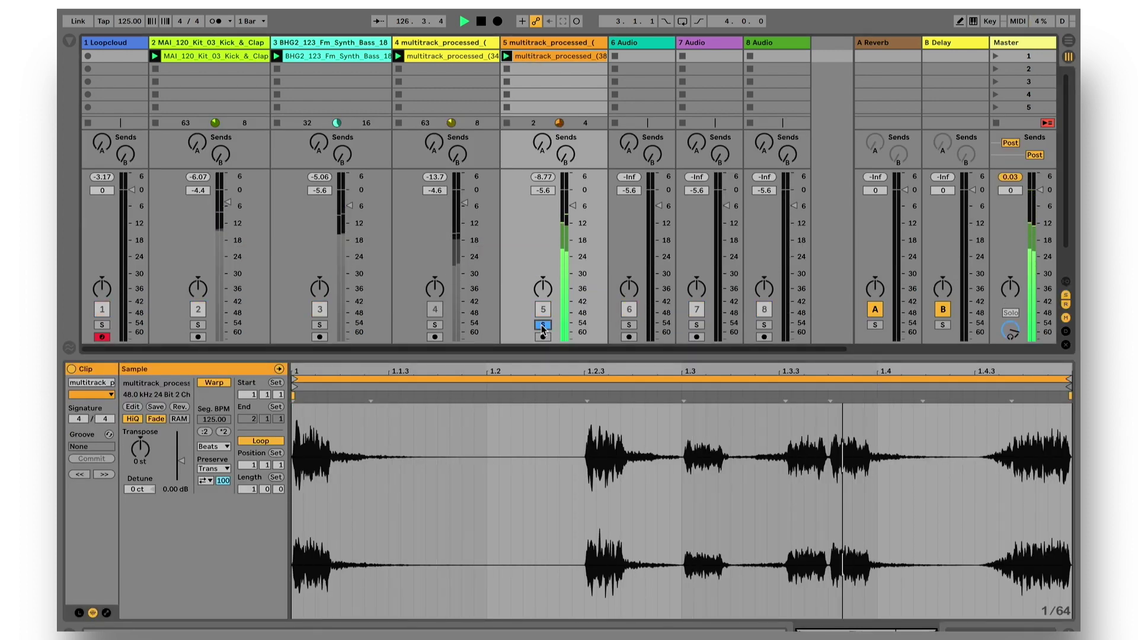
pyautogui.click(542, 325)
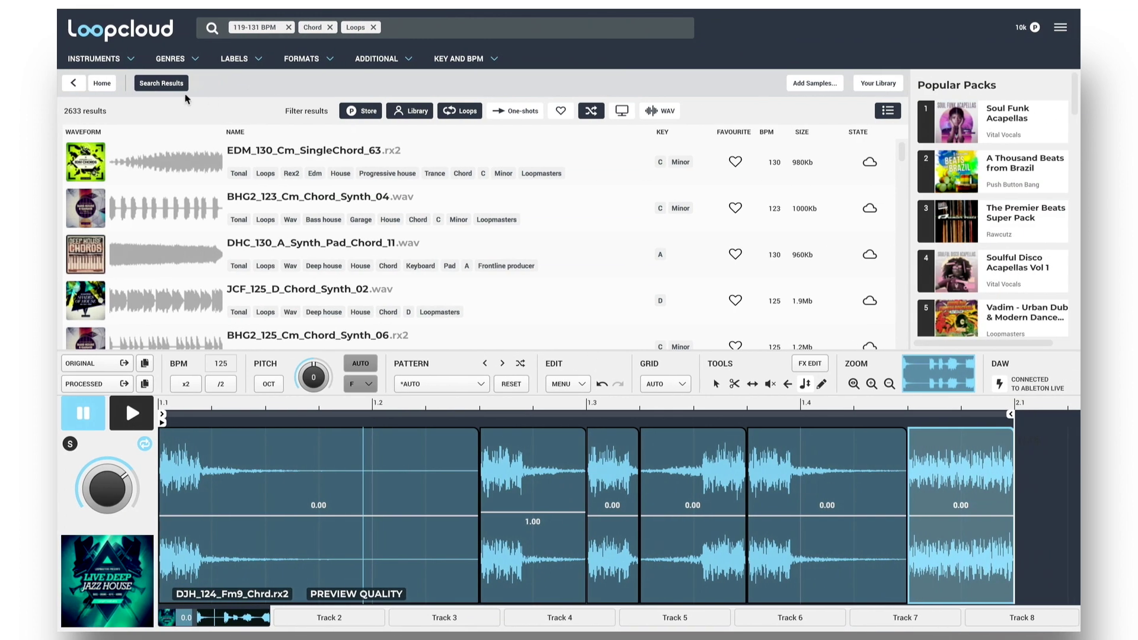
# - Return Home, search the Shaker instrument, and filter to one-shots for 204 results
pyautogui.click(102, 83)
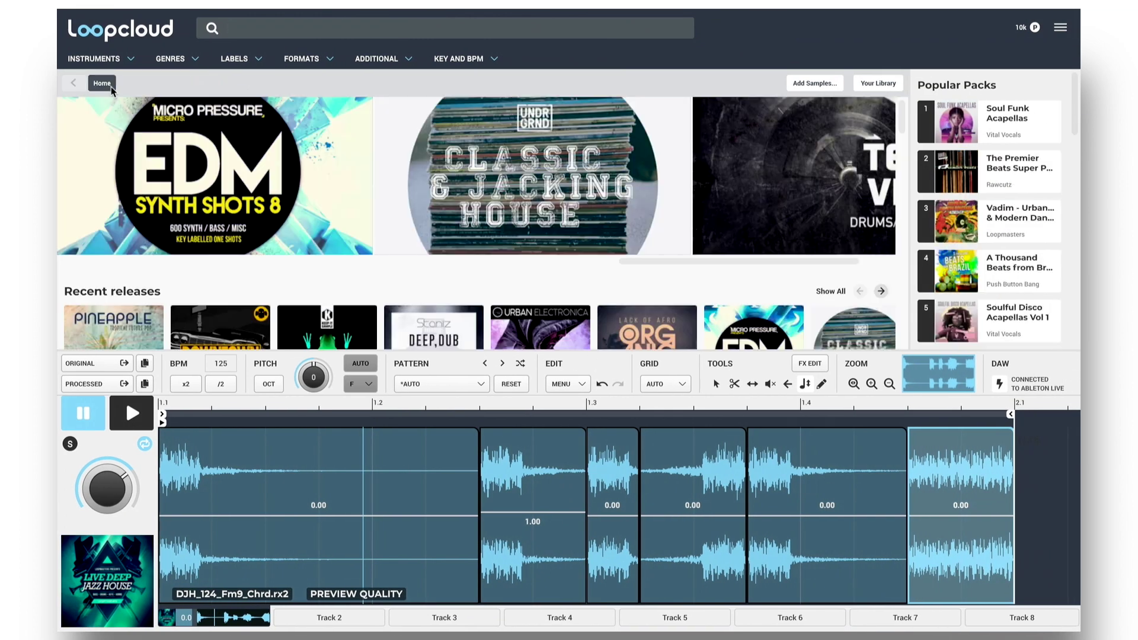
pyautogui.click(132, 60)
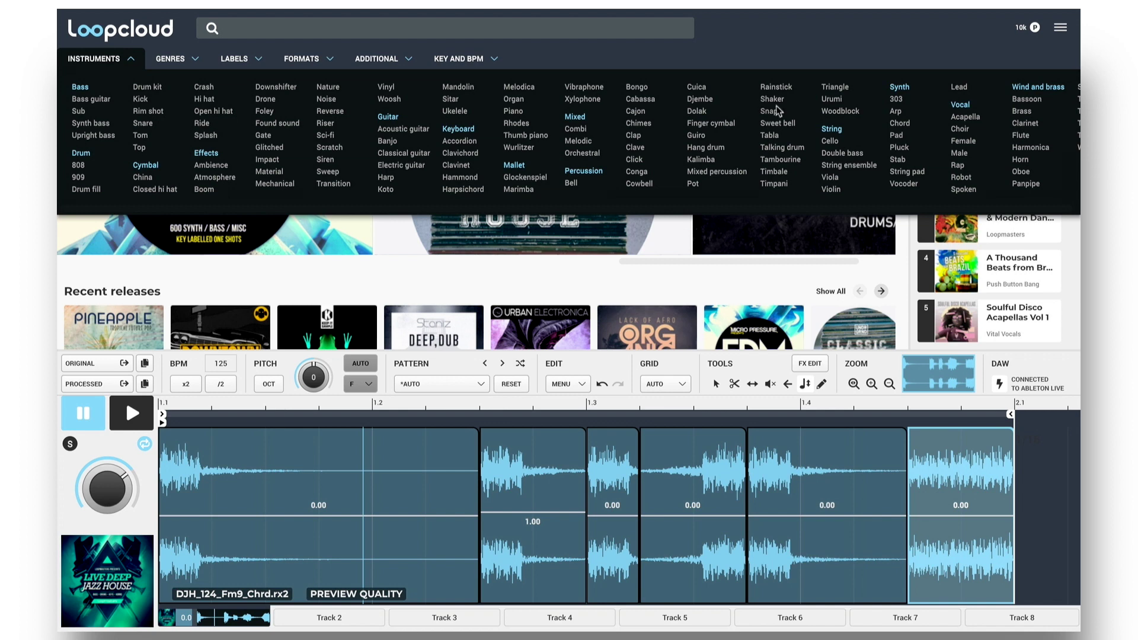
pyautogui.click(133, 60)
pyautogui.click(515, 113)
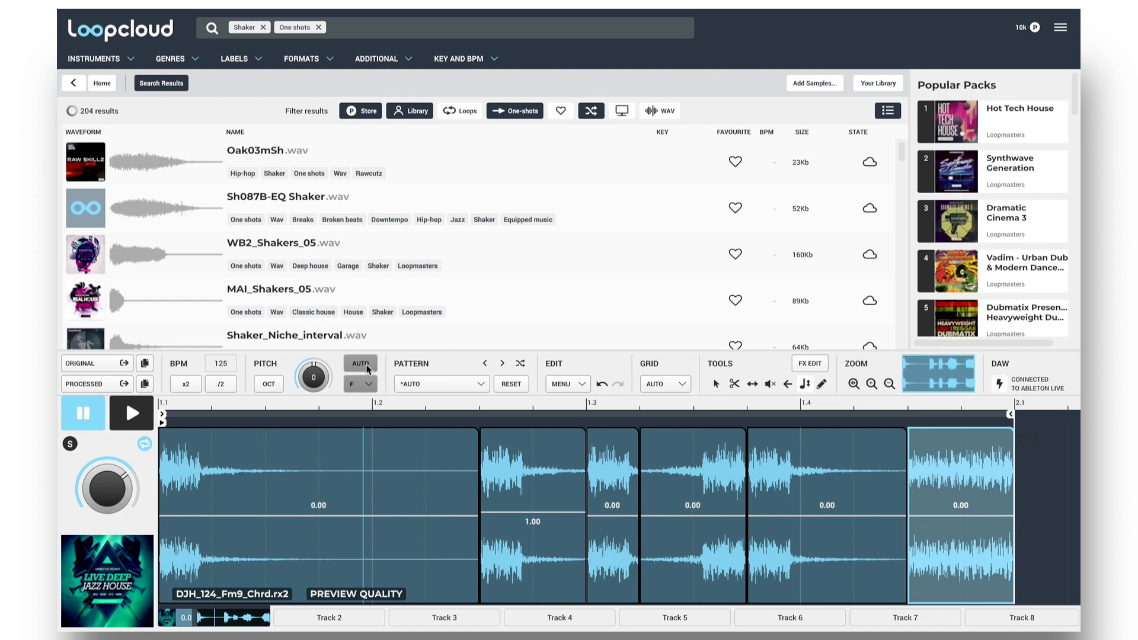
# - Apply the Shaker 1 pattern and preview shakers from Oak03mSh to MAI_Shakers_05
pyautogui.click(475, 387)
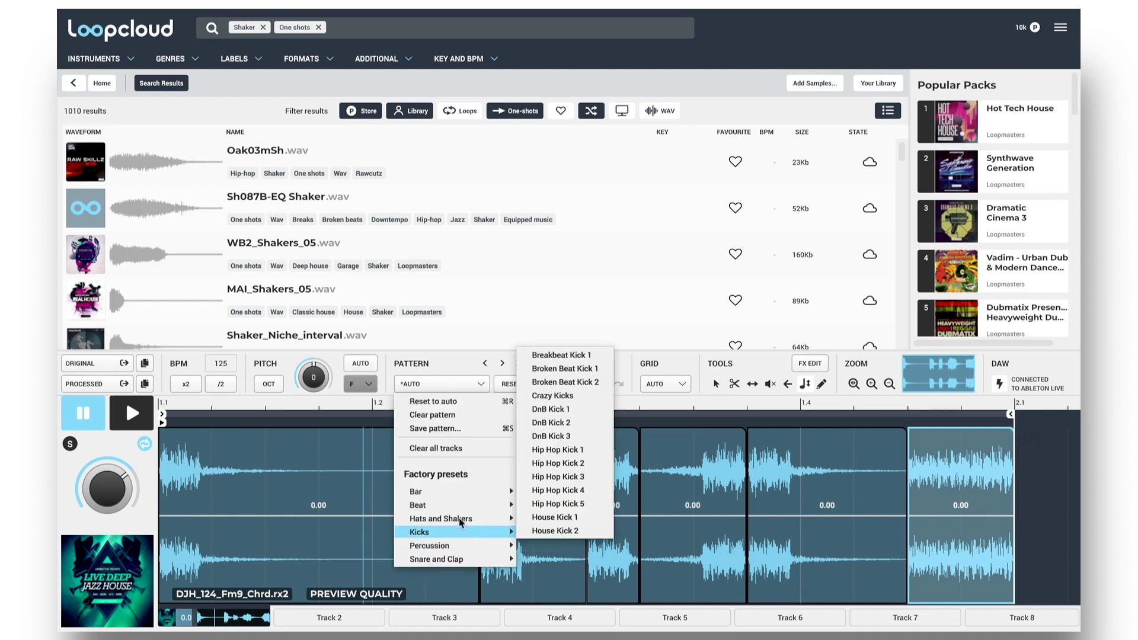
pyautogui.moveTo(500, 517)
pyautogui.click(555, 424)
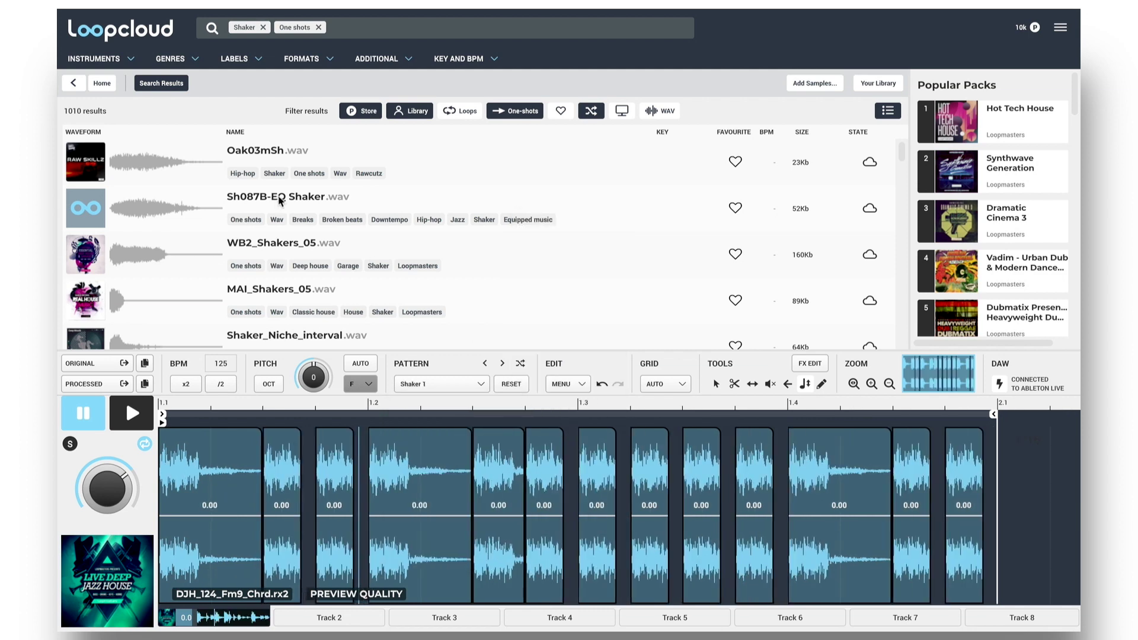
pyautogui.click(276, 155)
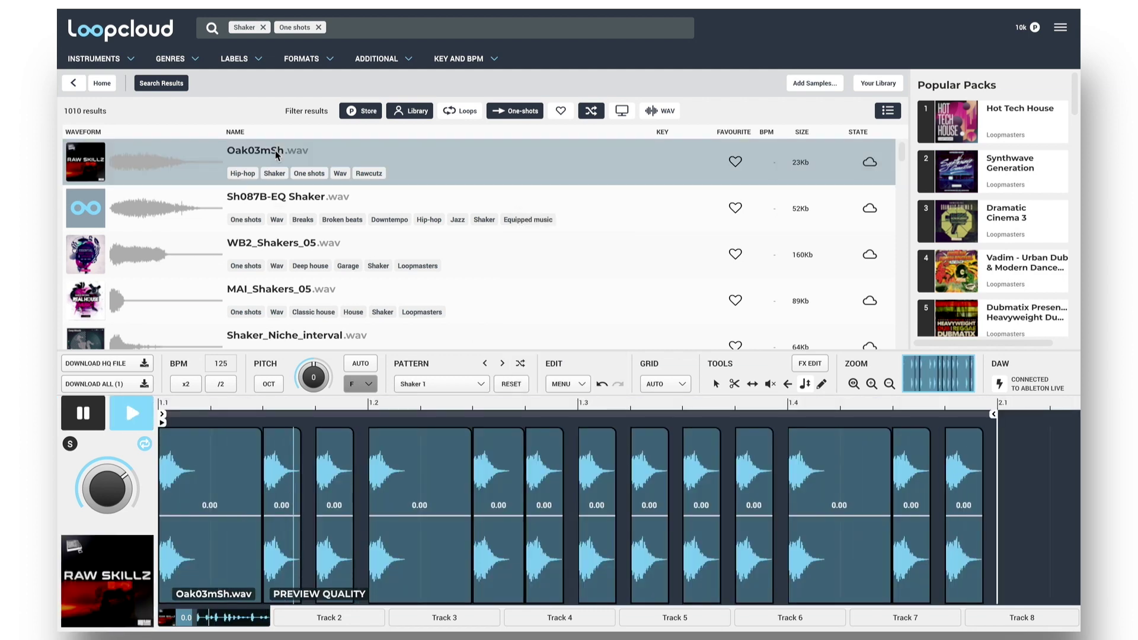
pyautogui.press('Down')
pyautogui.press('Down')
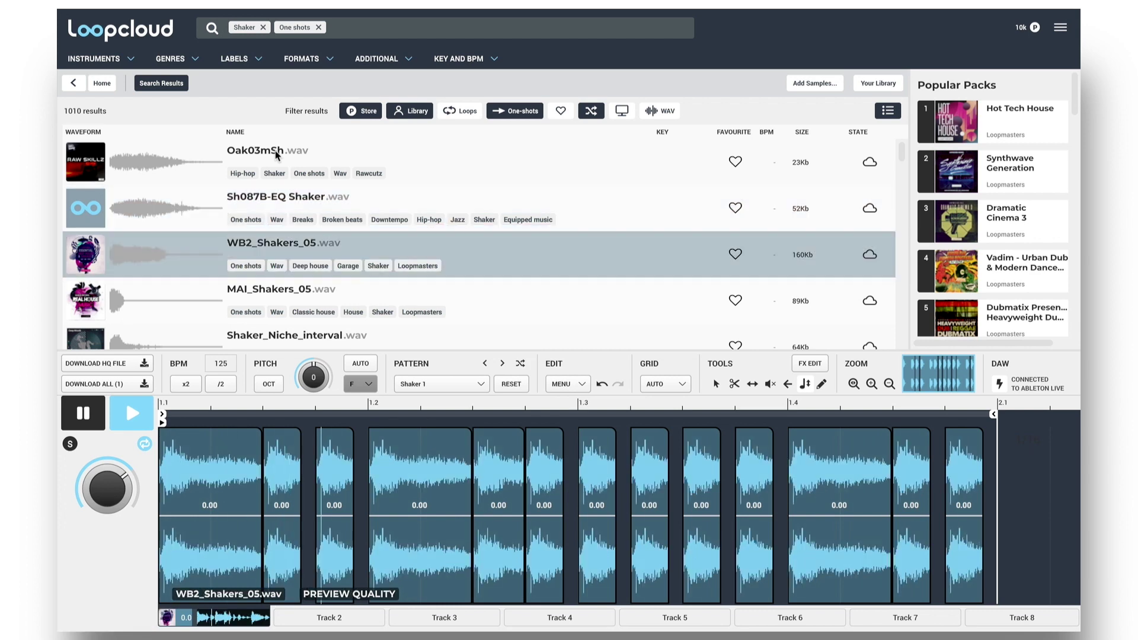
pyautogui.press('Down')
pyautogui.press('Down')
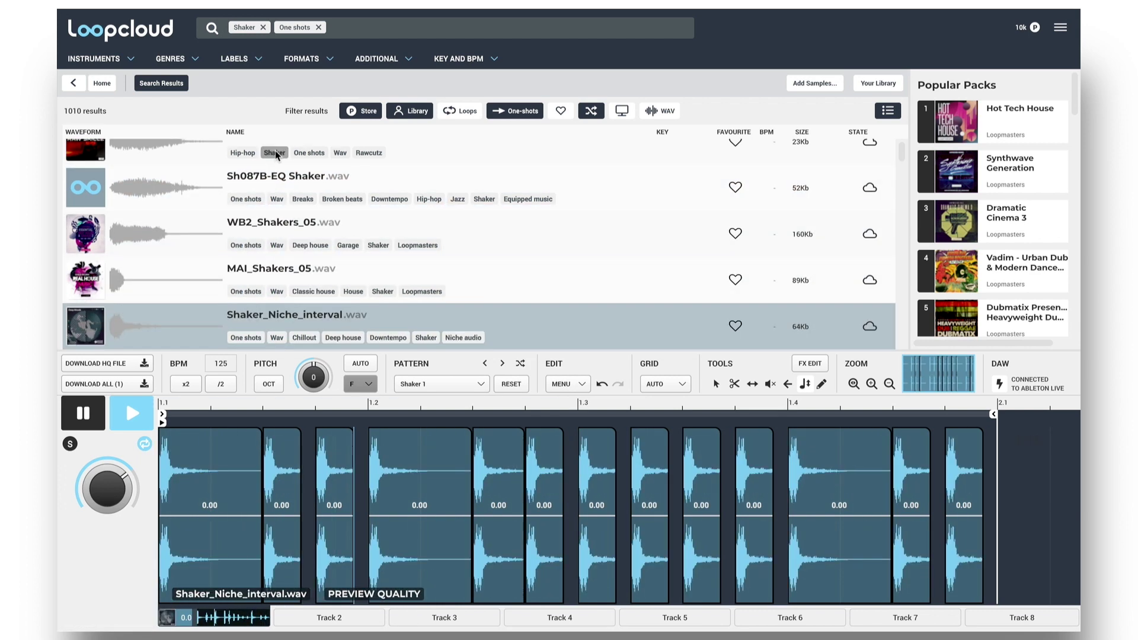
# - Advance to the Shaker 5 pattern and audition shakers, settling on Sh001B-EQ Shaker
pyautogui.click(503, 364)
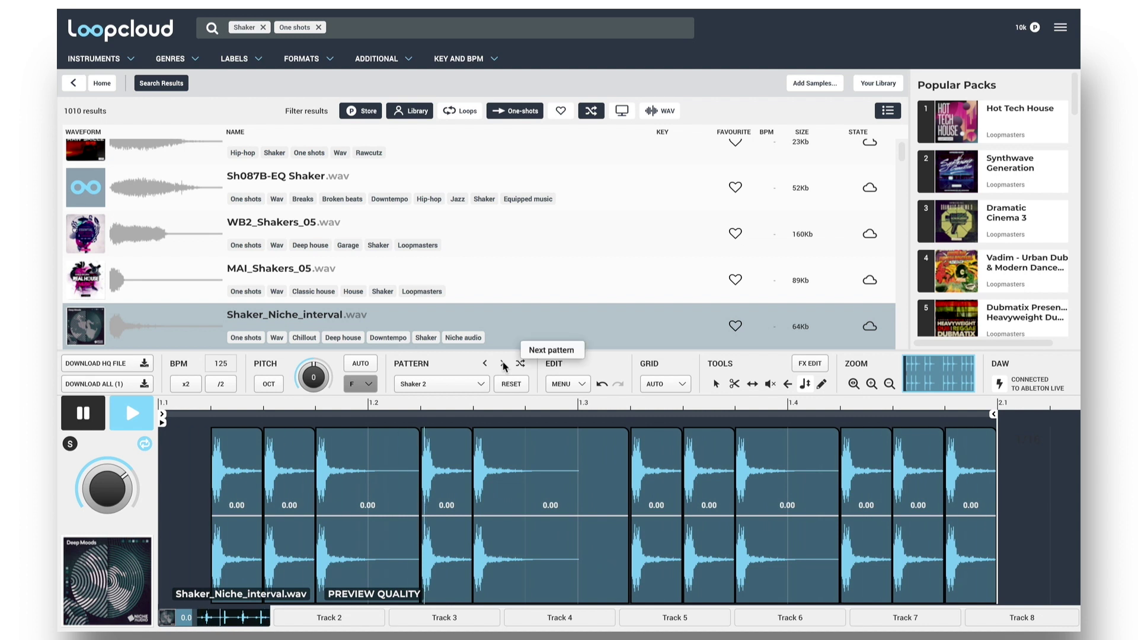
pyautogui.click(503, 364)
pyautogui.click(503, 364)
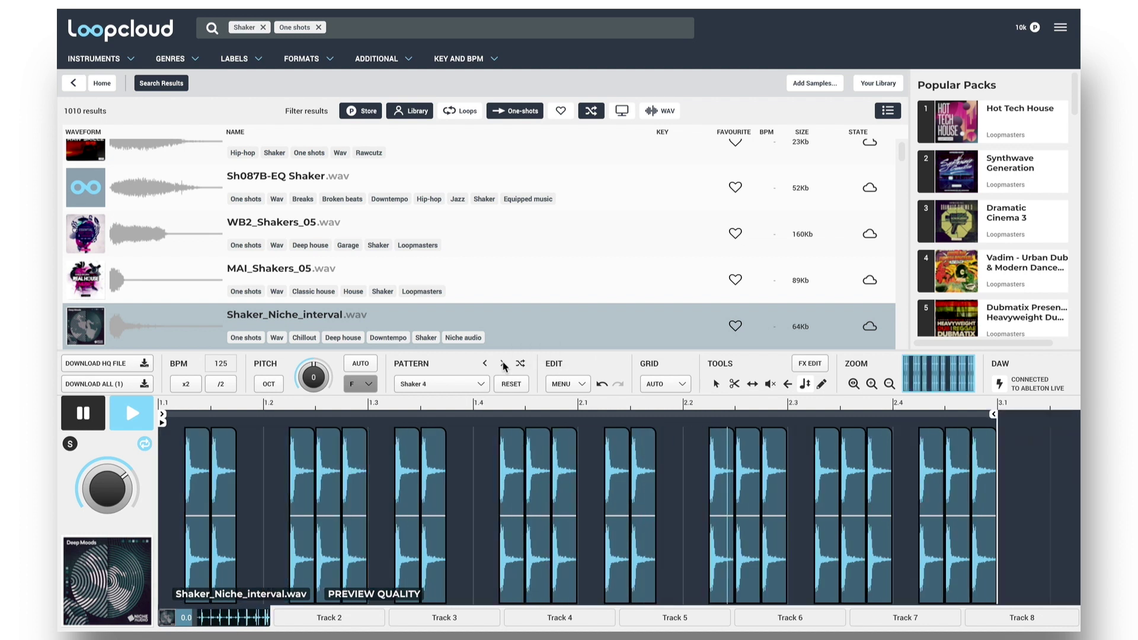
pyautogui.click(503, 364)
pyautogui.scroll(-1, 379, 287)
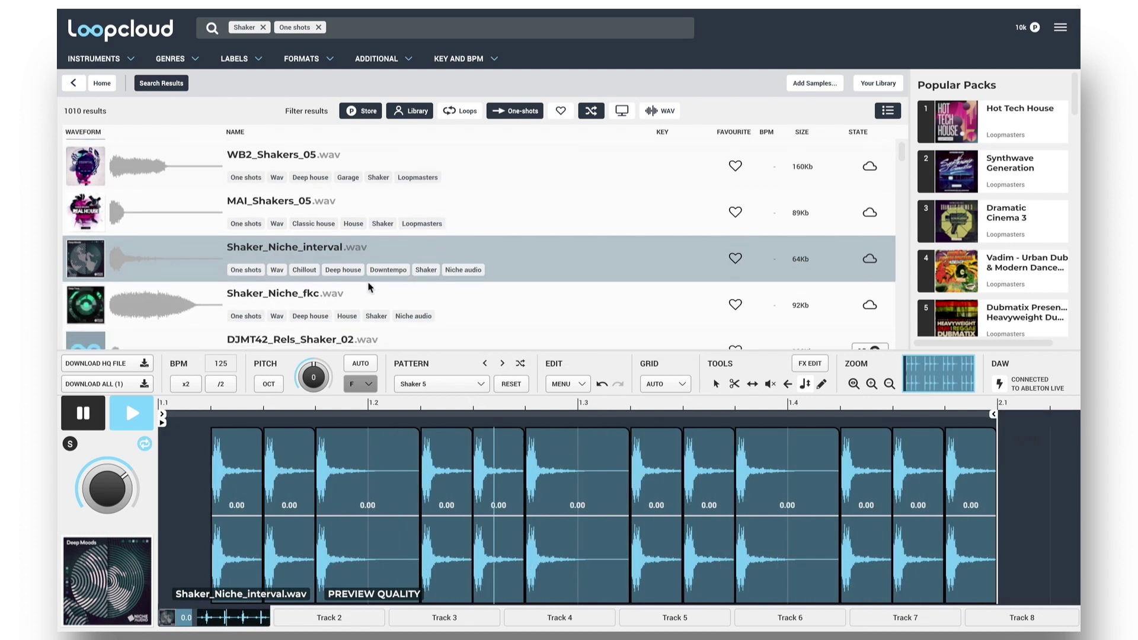
pyautogui.click(308, 285)
pyautogui.scroll(-2, 307, 285)
pyautogui.click(289, 254)
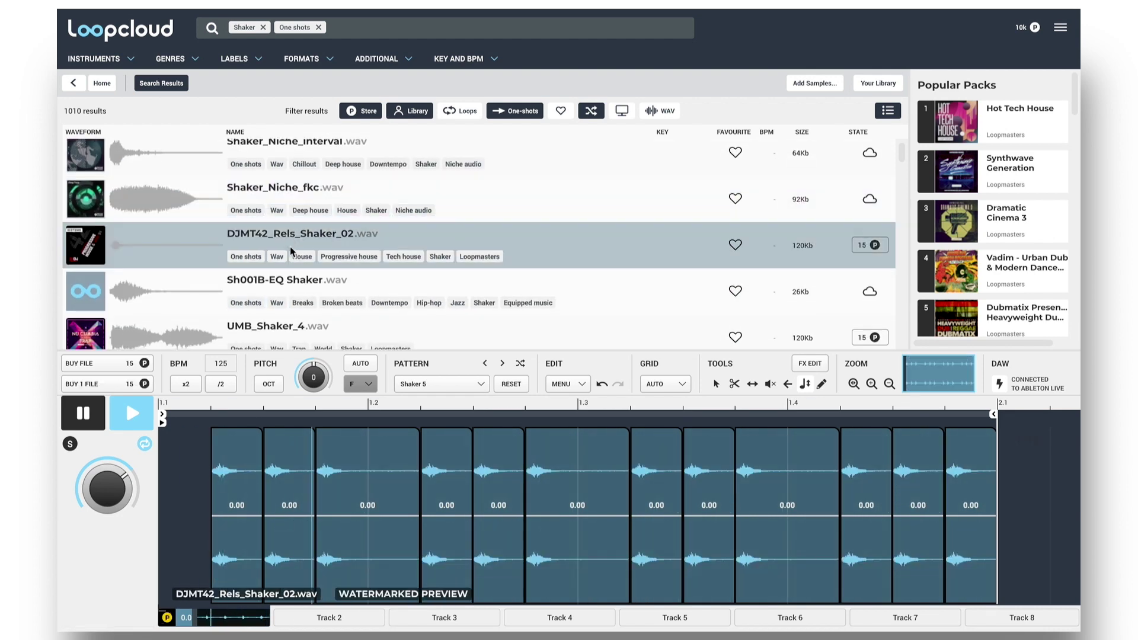
pyautogui.click(289, 283)
pyautogui.scroll(-1, 277, 278)
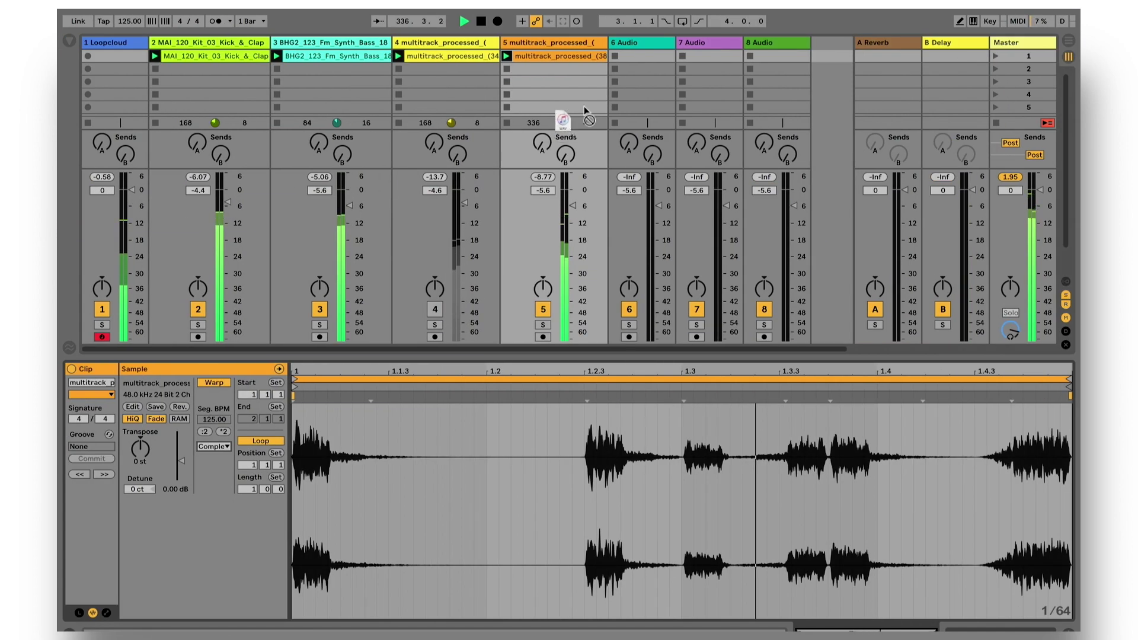
# - Drag the Sh001B-EQ shaker pattern into a track 6 slot and launch the clip
pyautogui.moveTo(559, 114); pyautogui.dragTo(640, 56)
pyautogui.click(614, 56)
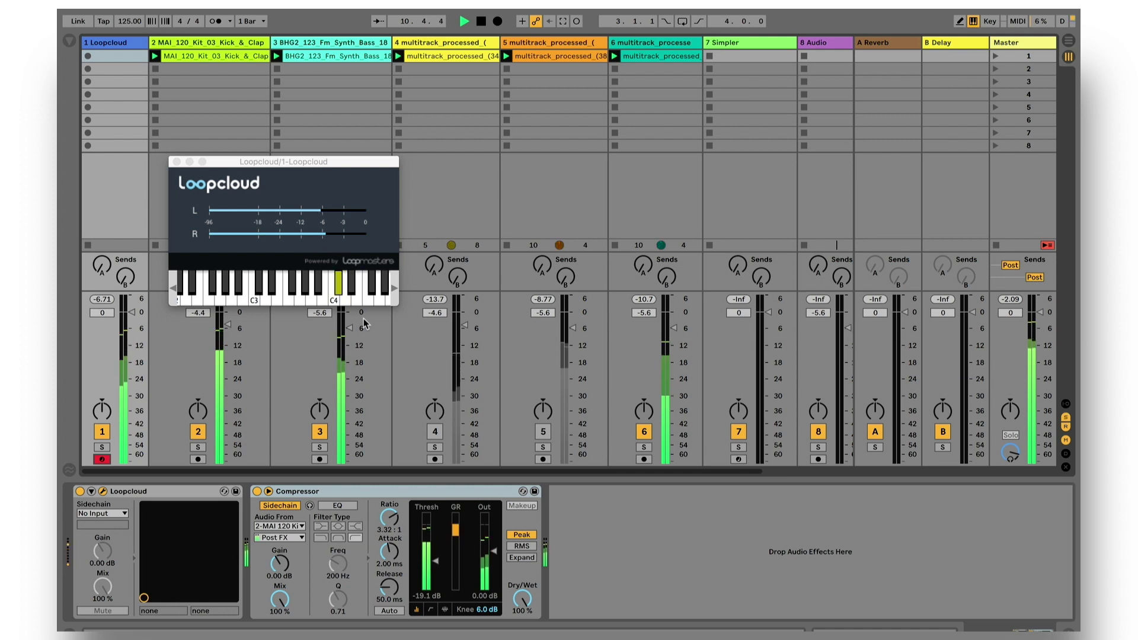
# - Capture MIDI into a new clip, move it to track 7's Simpler slot, and show Simpler
pyautogui.click(203, 16)
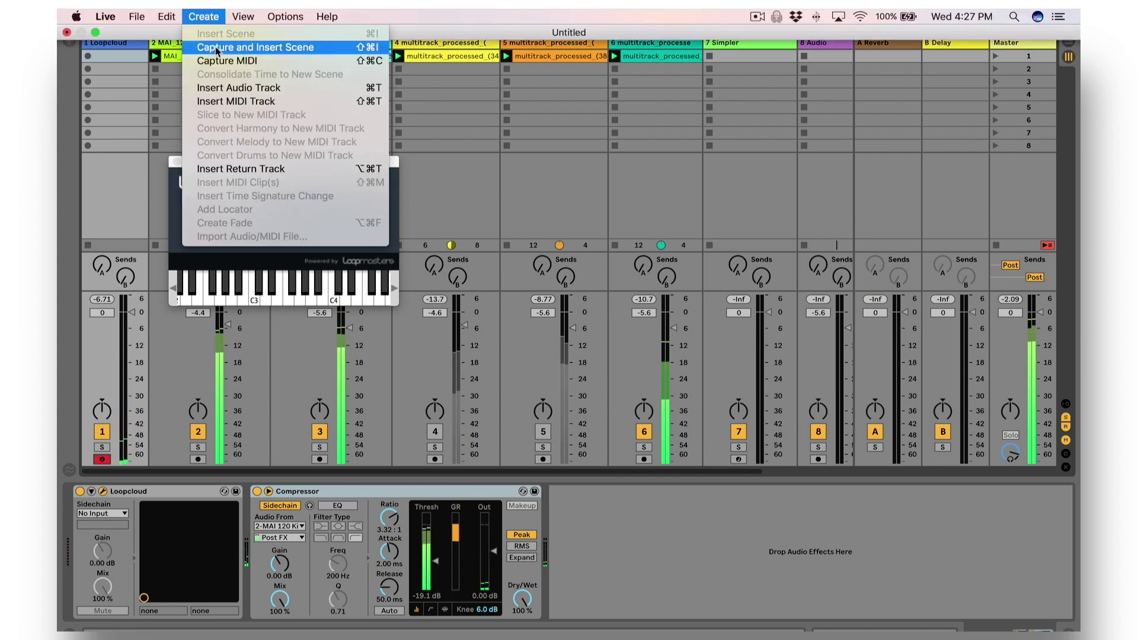
pyautogui.click(254, 60)
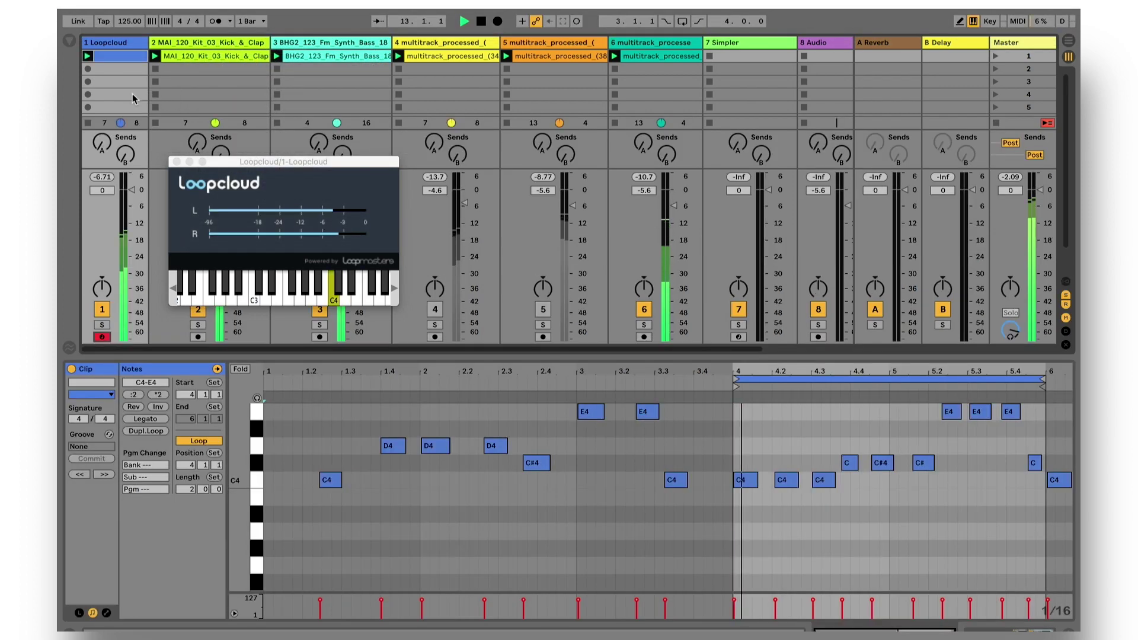
pyautogui.moveTo(113, 59); pyautogui.dragTo(735, 53)
pyautogui.click(735, 45)
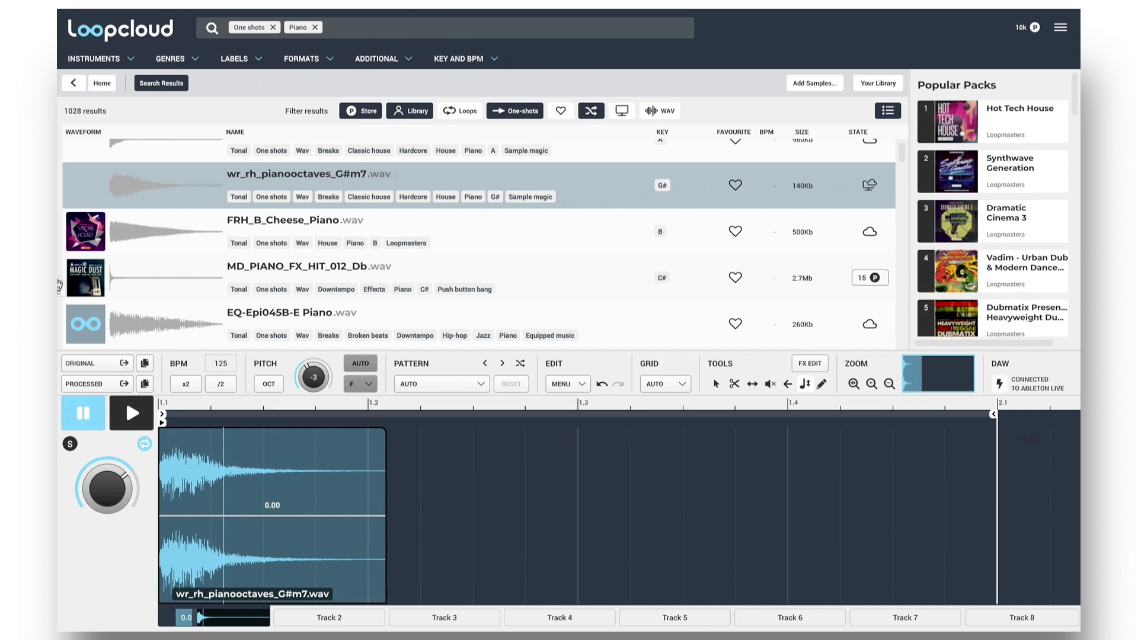
# - Load the wr_rh_pianooctaves_G#m7 one-shot into track 7's Simpler and open track 7's MIDI clip
pyautogui.moveTo(59, 286); pyautogui.dragTo(302, 529)
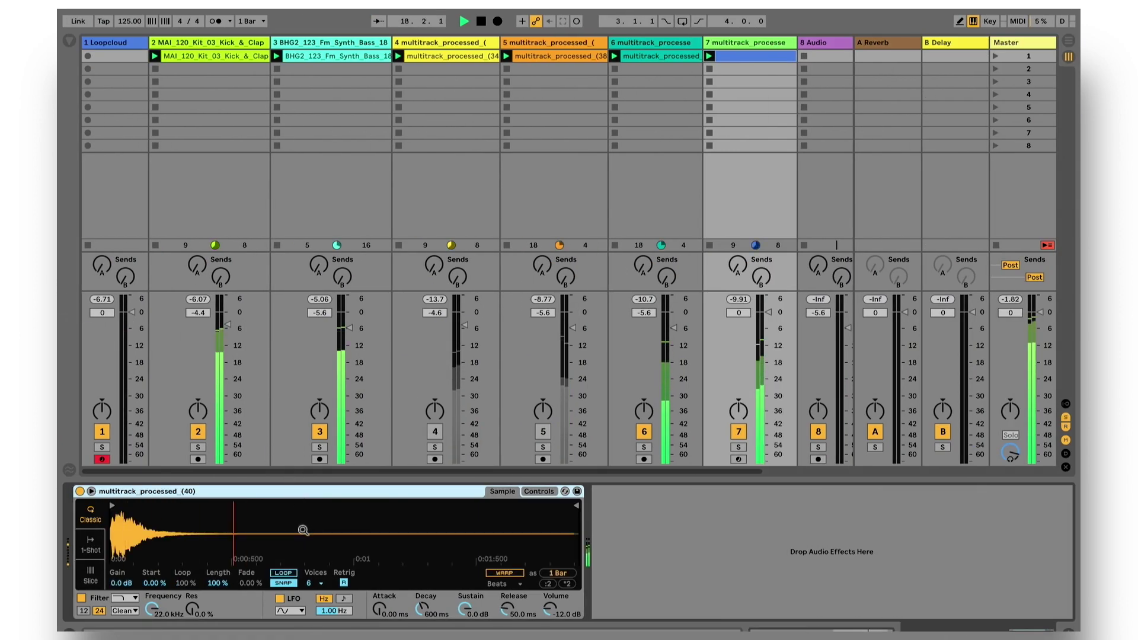
pyautogui.doubleClick(749, 57)
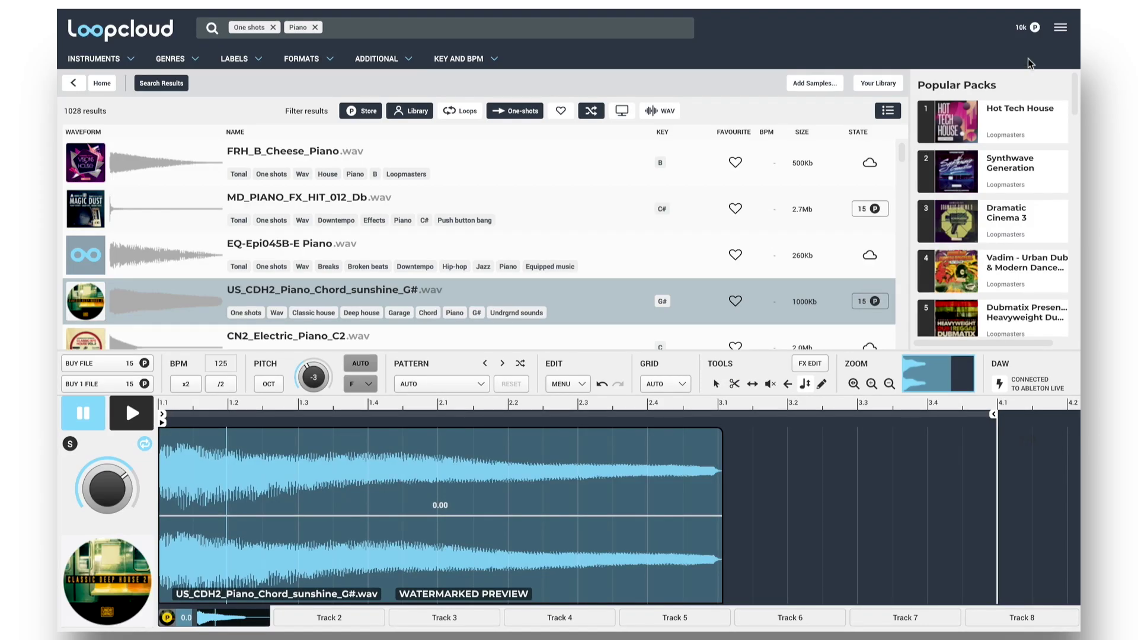
# - Show Loopcloud's navigation history panel from the main menu
pyautogui.click(1060, 27)
pyautogui.moveTo(1024, 59)
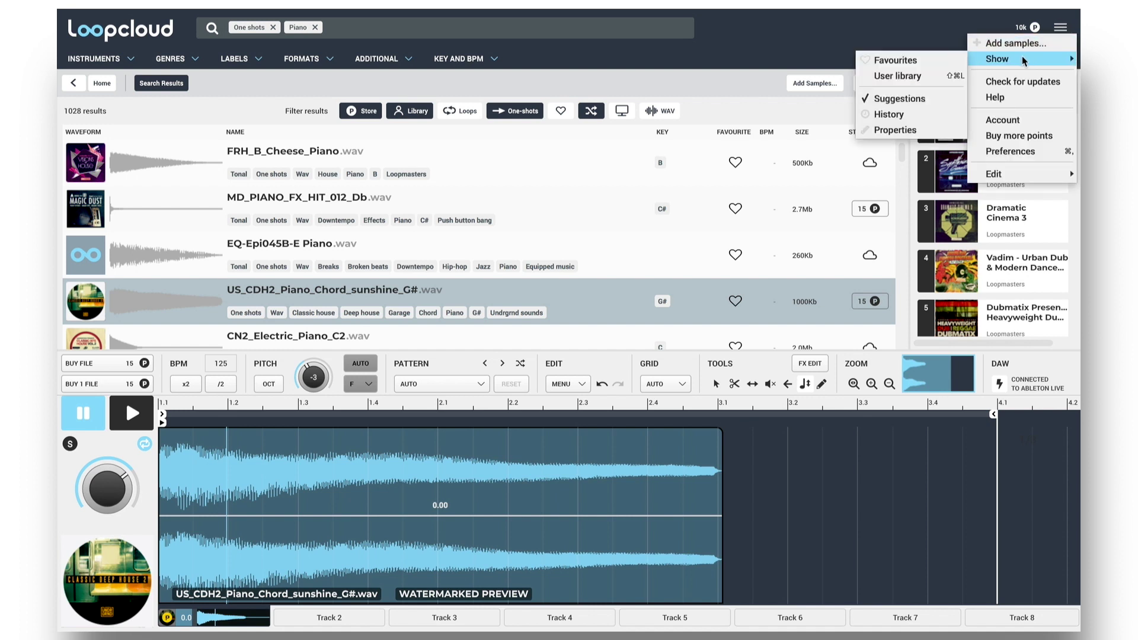
pyautogui.click(889, 116)
# - Reload CN2_Electric_Piano_C2, FRH_B_Cheese_Piano and DNF_Chunly_Piano_C2 from the history list
pyautogui.click(986, 123)
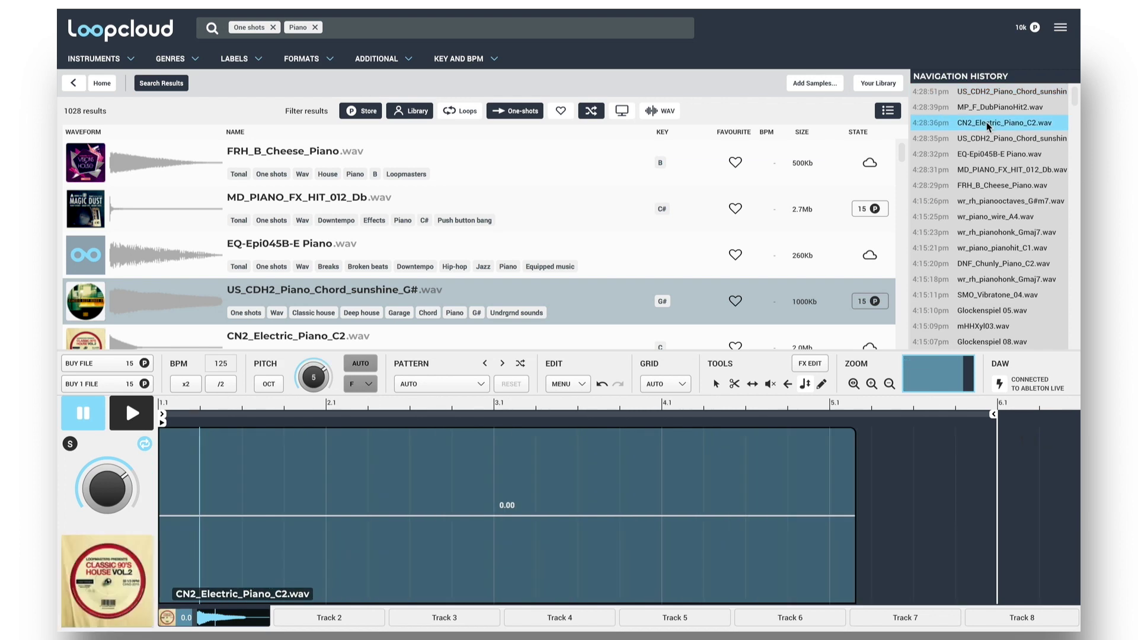
pyautogui.scroll(-1, 1014, 165)
pyautogui.click(994, 168)
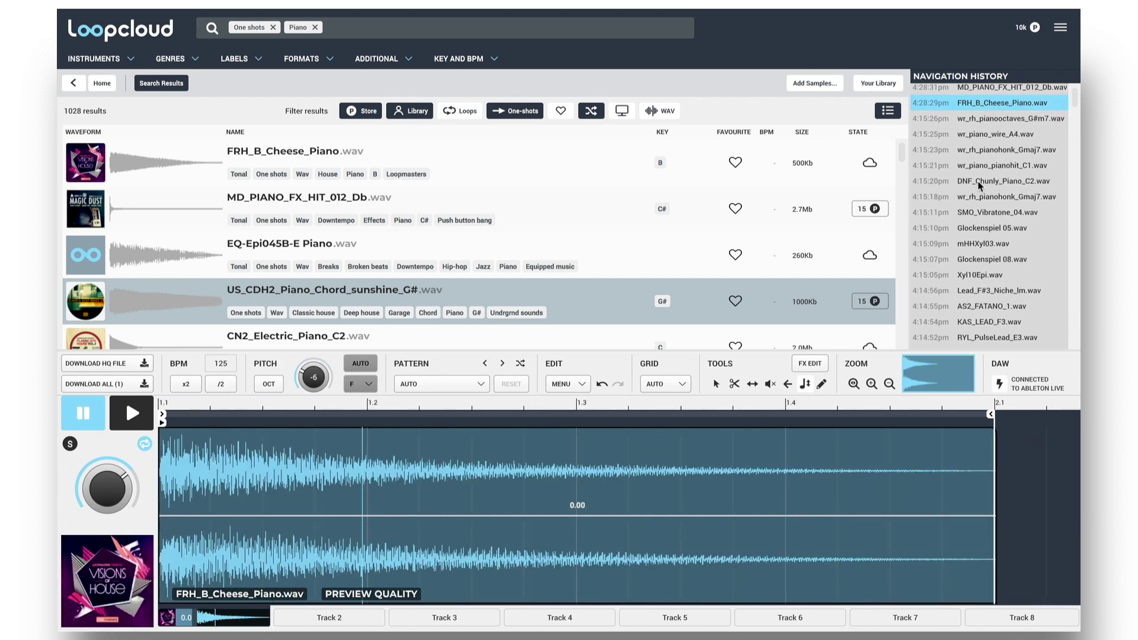
pyautogui.click(979, 184)
pyautogui.scroll(-1, 981, 184)
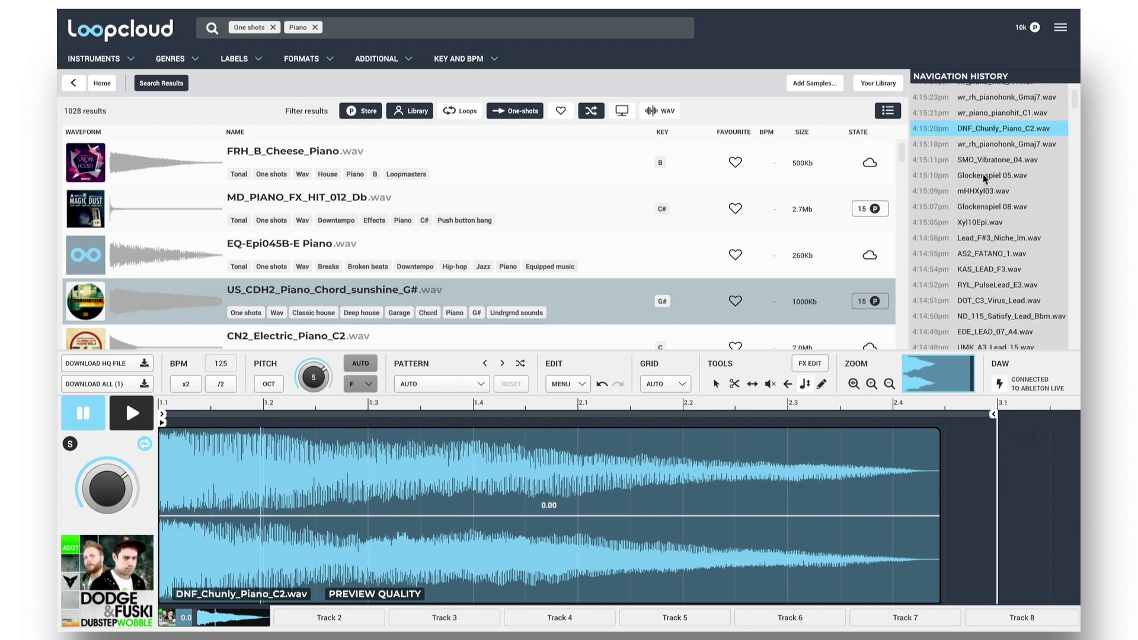
# - Set the chord sample's pattern to 1 Bar and delete the existing chord clip
pyautogui.click(984, 176)
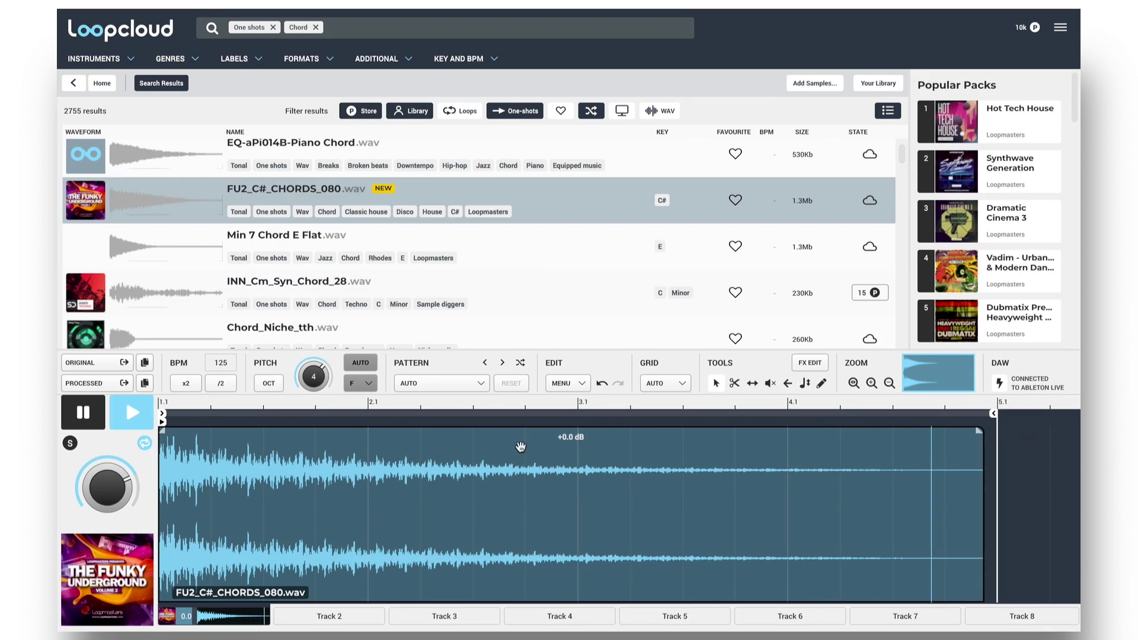
pyautogui.click(480, 385)
pyautogui.moveTo(504, 491)
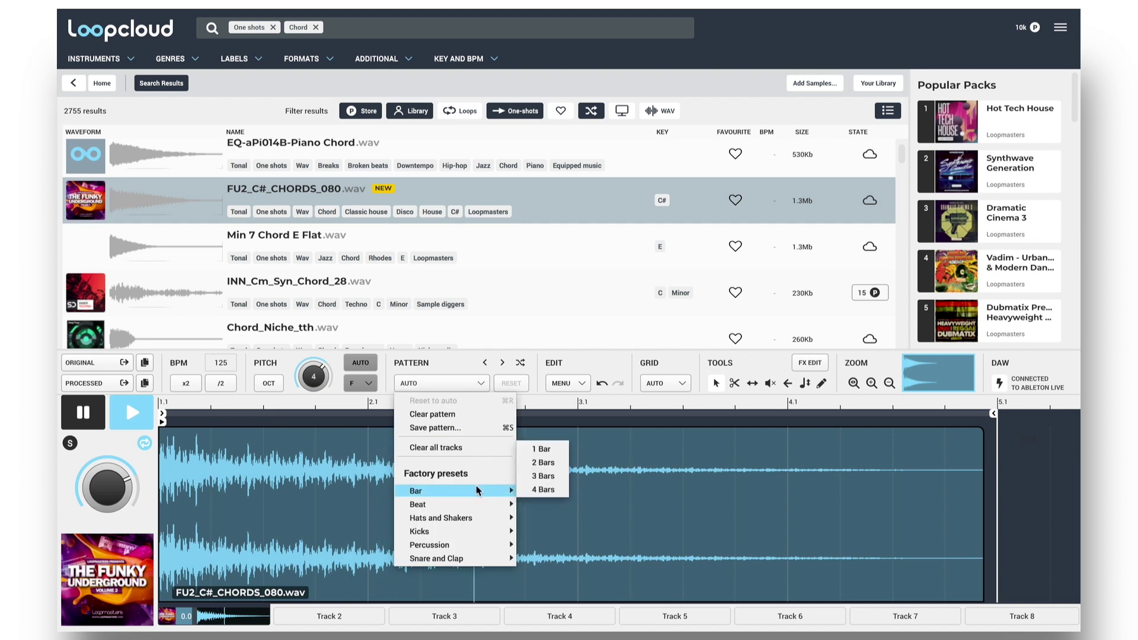
pyautogui.click(542, 446)
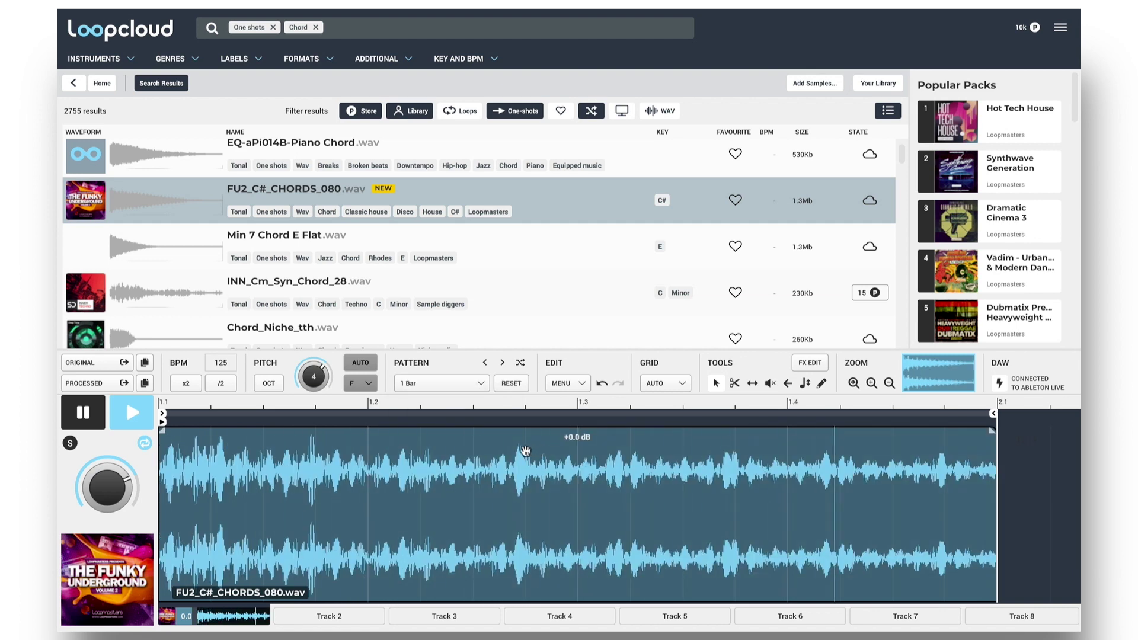
pyautogui.click(520, 448)
pyautogui.press('Delete')
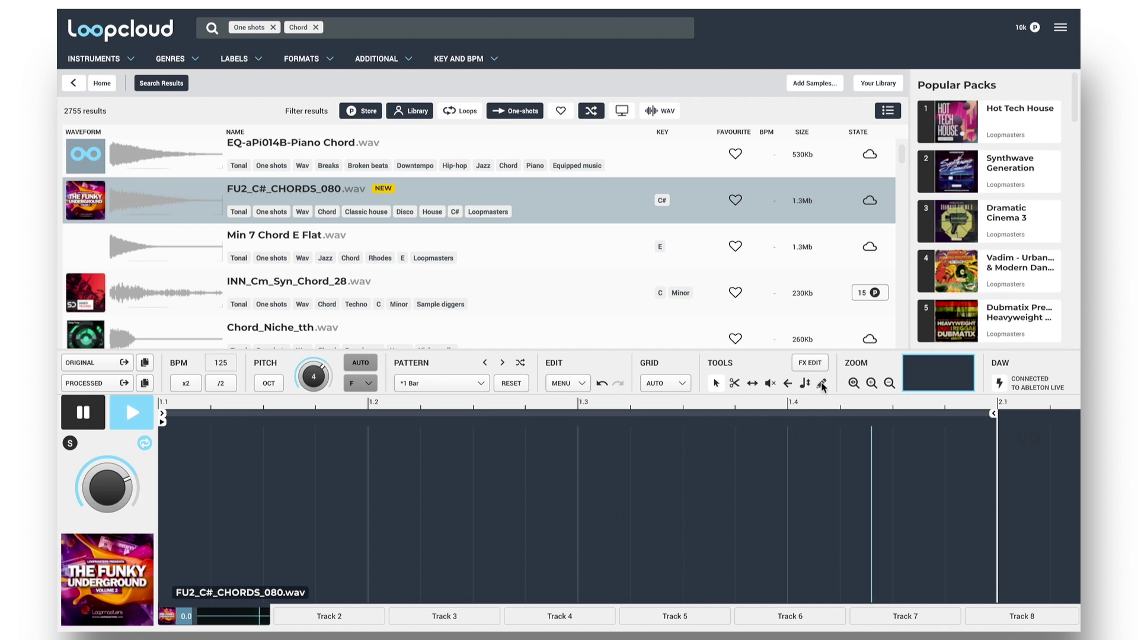
# - Draw five evenly spaced chord stabs across the bar with the pencil
pyautogui.click(191, 478)
pyautogui.click(353, 477)
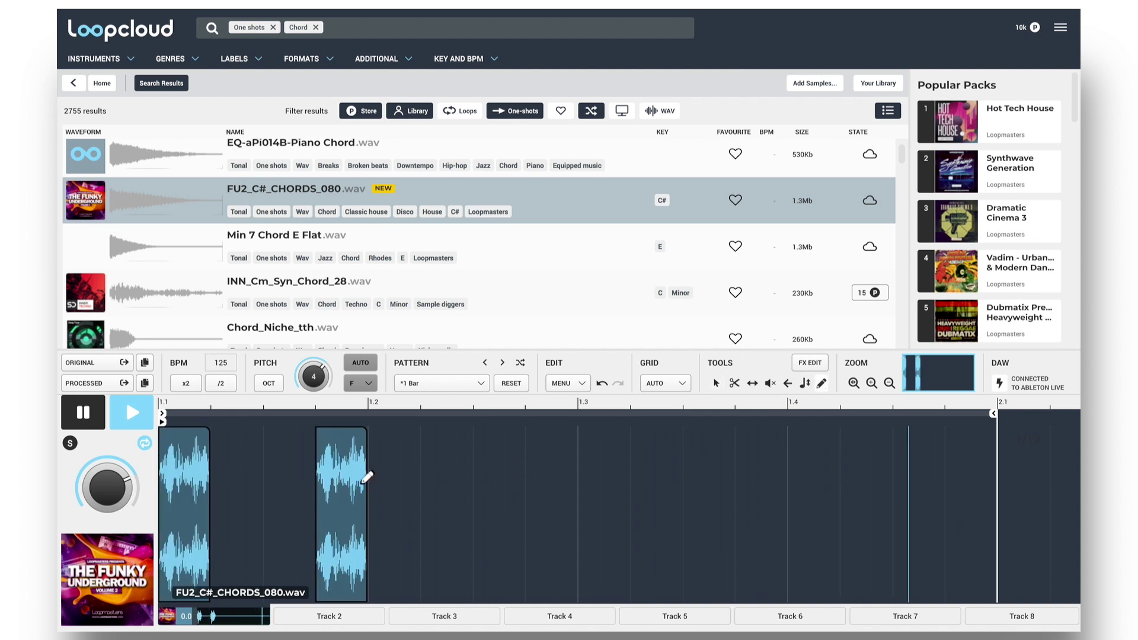
pyautogui.click(495, 472)
pyautogui.click(722, 465)
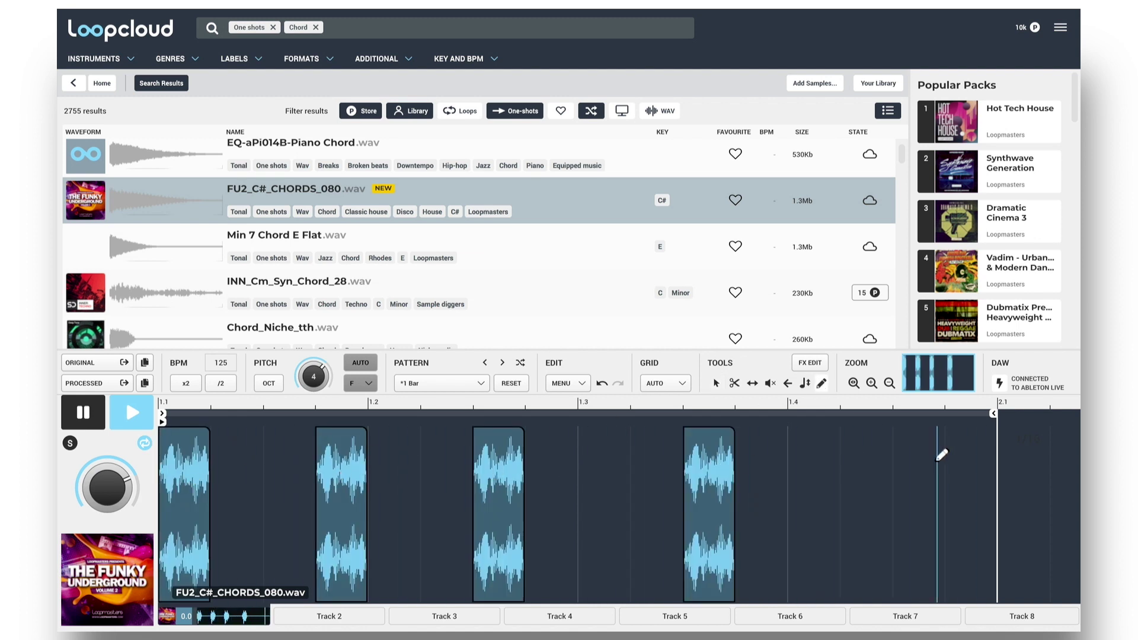
pyautogui.click(886, 459)
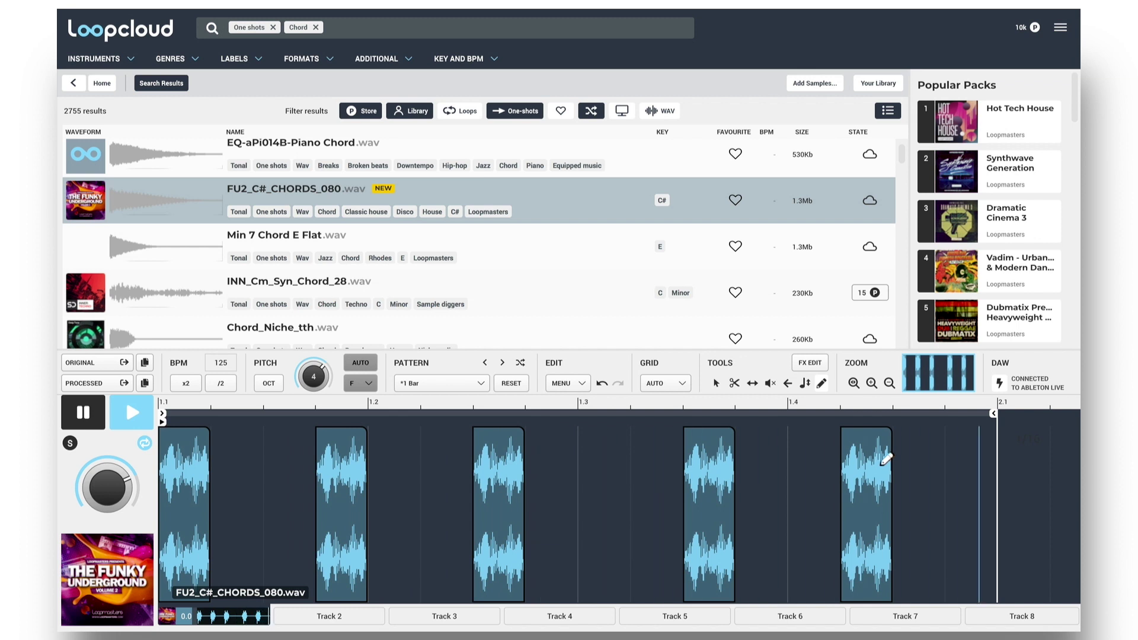
# - Add a default Delay with raised feedback and a default Reverb to the chord stab pattern
pyautogui.click(809, 363)
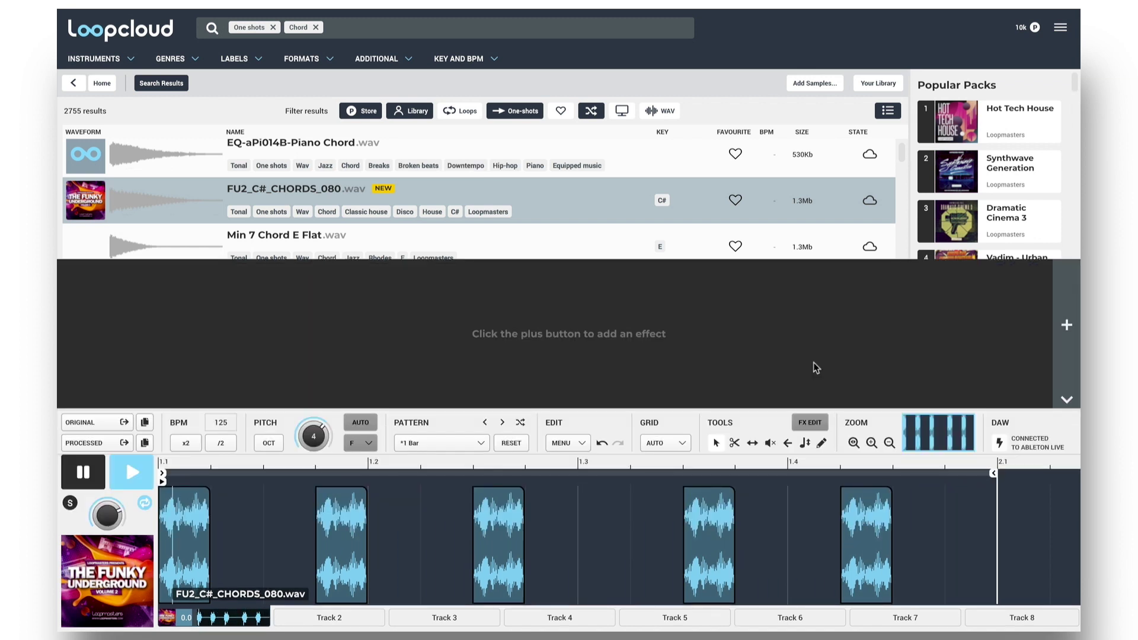
pyautogui.click(1066, 326)
pyautogui.moveTo(987, 351)
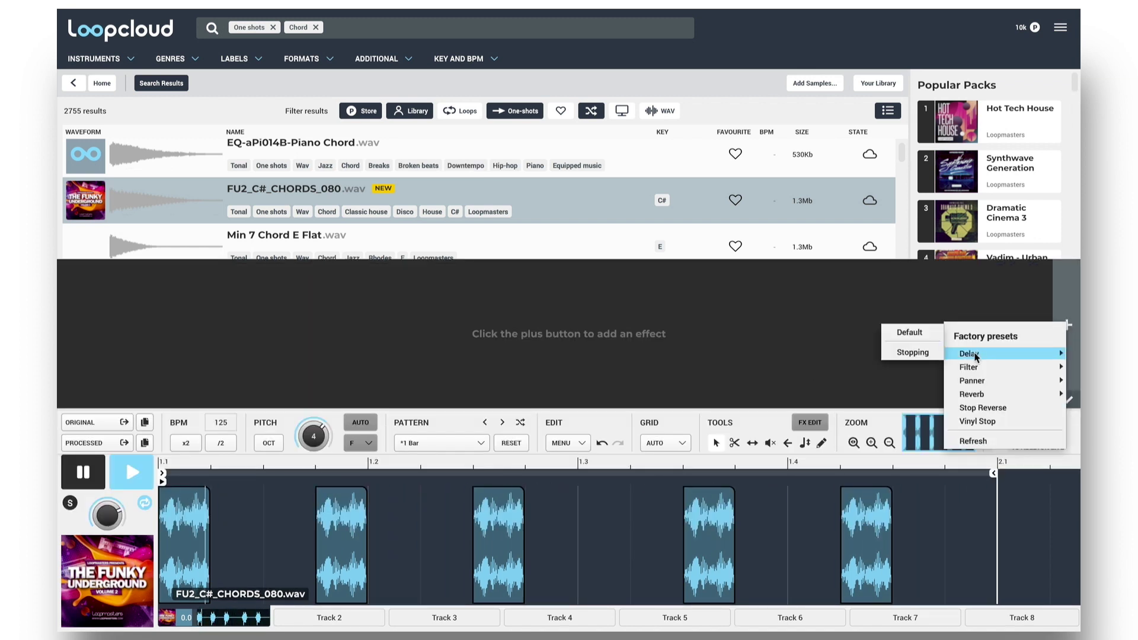
pyautogui.click(906, 332)
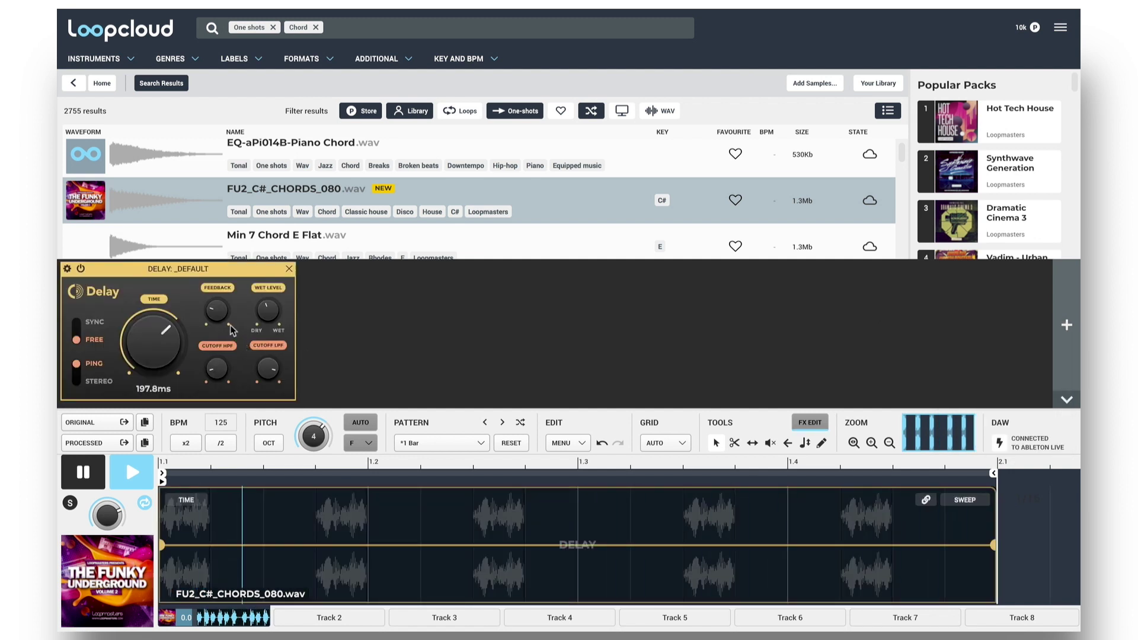
pyautogui.moveTo(218, 309); pyautogui.dragTo(217, 267)
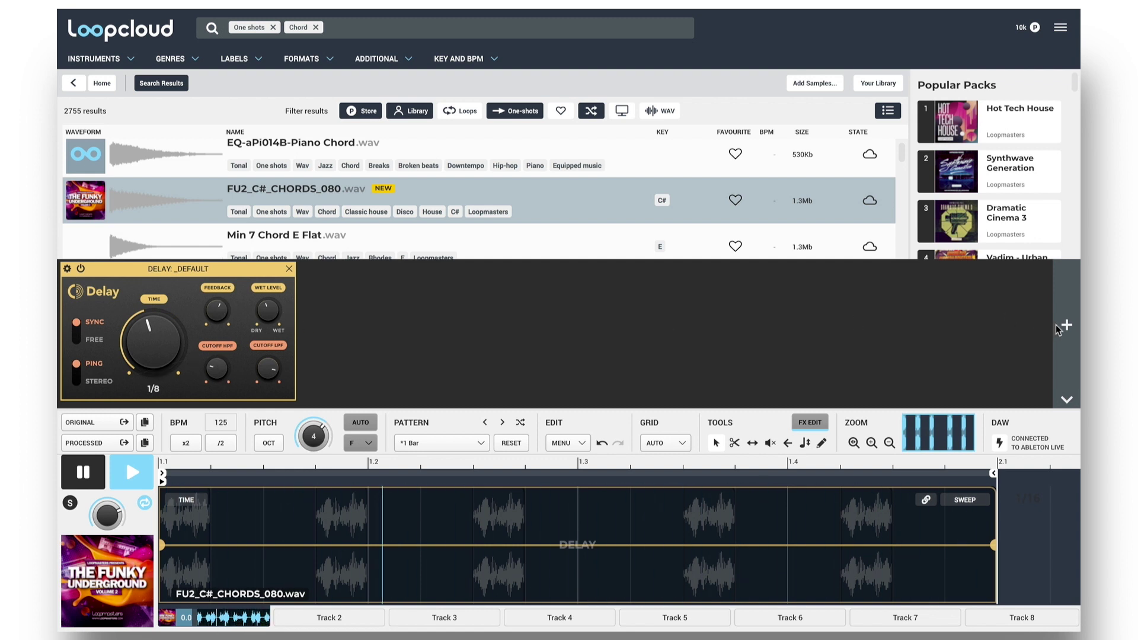
pyautogui.click(1070, 323)
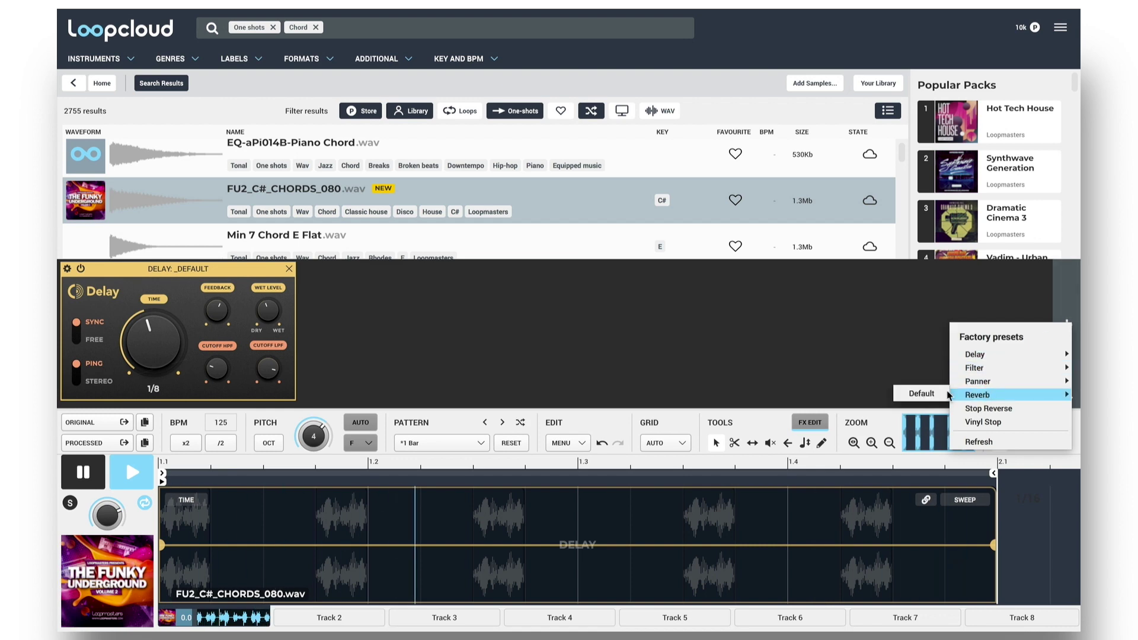
pyautogui.click(921, 394)
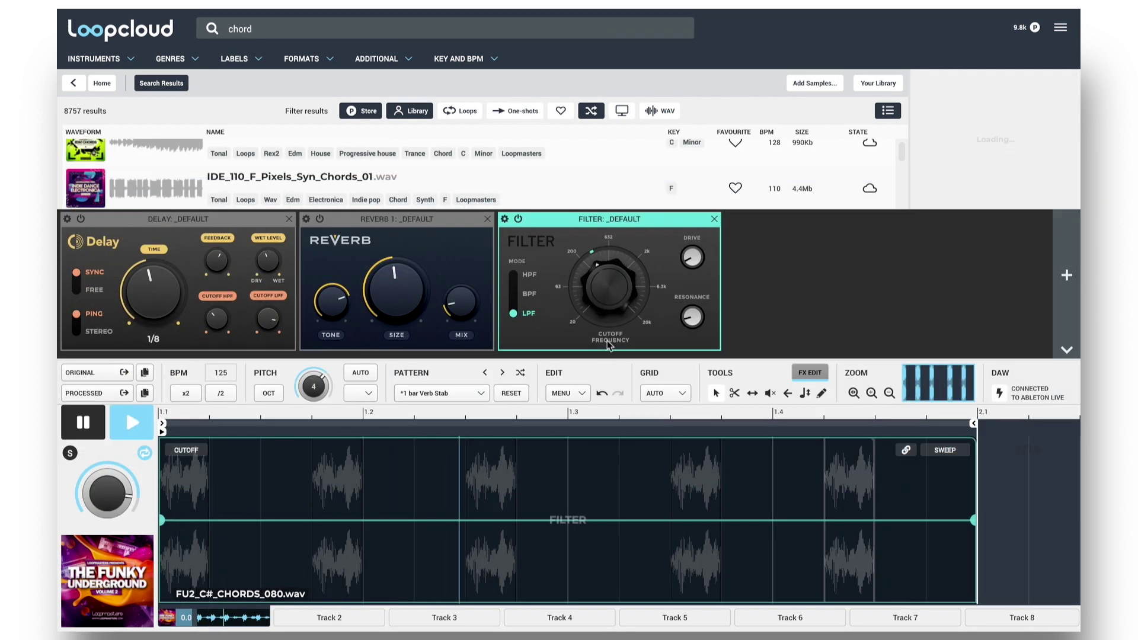
# - Automate the filter cutoff down then back up across the bar, stop playback, and drag the stab to track 8
pyautogui.click(562, 540)
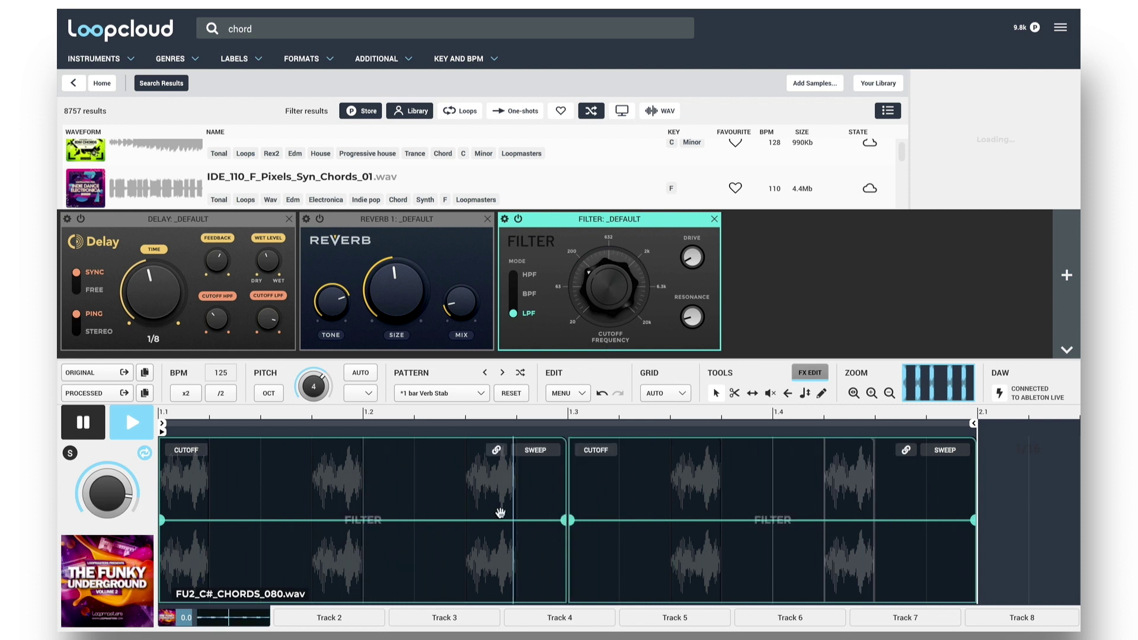
pyautogui.moveTo(162, 520); pyautogui.dragTo(162, 442)
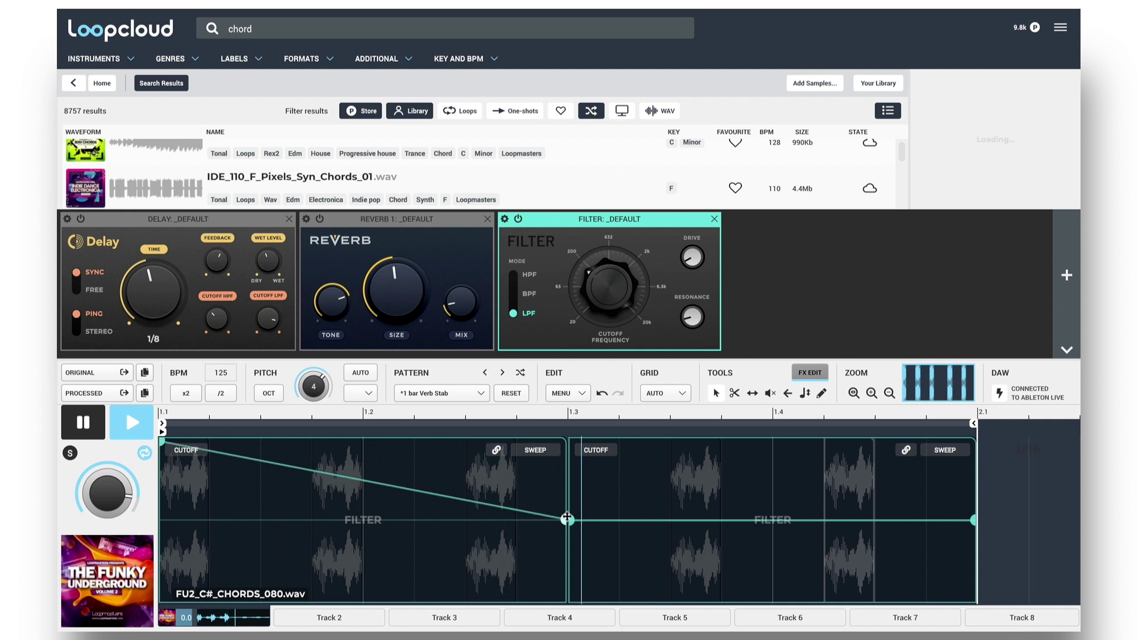
pyautogui.click(668, 538)
pyautogui.moveTo(972, 521); pyautogui.dragTo(972, 451)
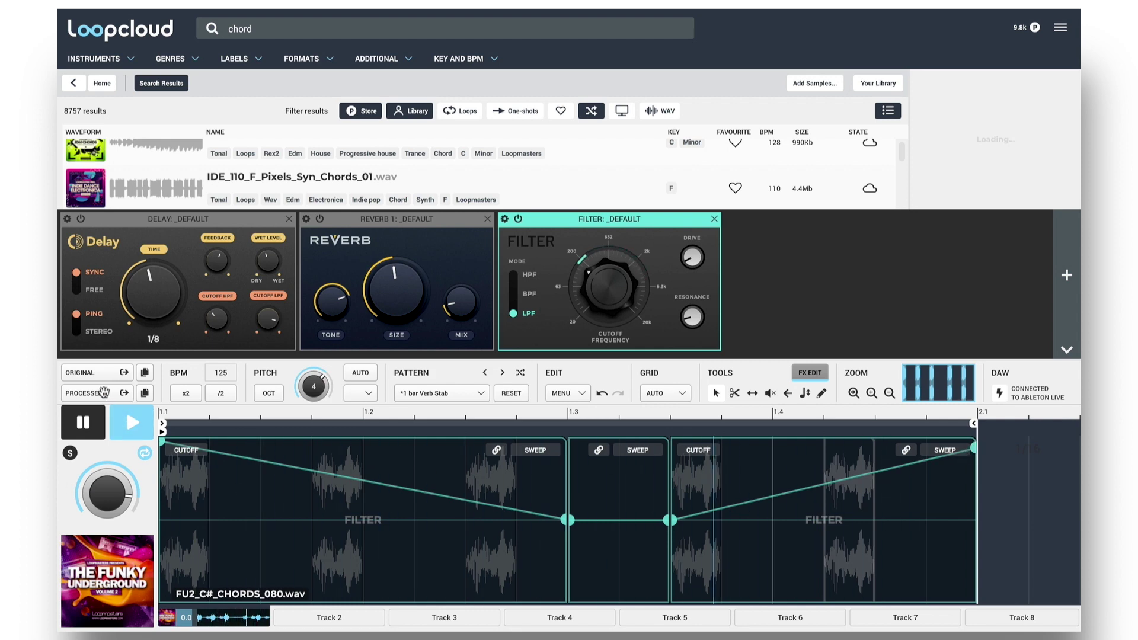
pyautogui.press('space')
pyautogui.moveTo(59, 272); pyautogui.dragTo(756, 56)
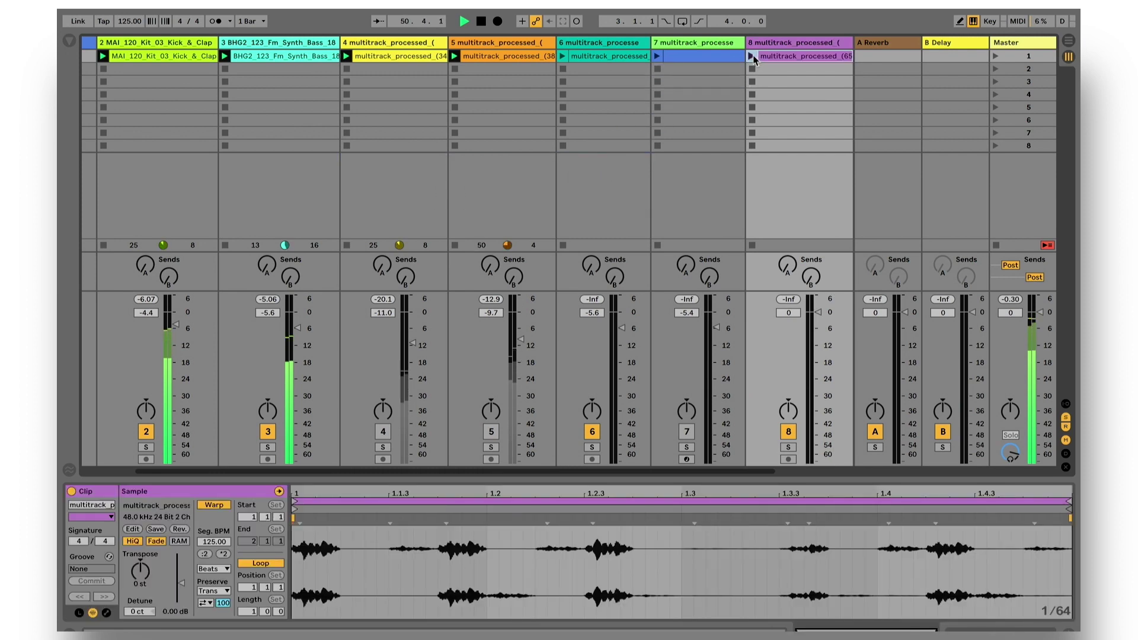
# - Launch track 8's chord stab clip, raise its fader to 4.7 dB, then solo and unsolo it
pyautogui.click(751, 56)
pyautogui.moveTo(819, 315); pyautogui.dragTo(819, 300)
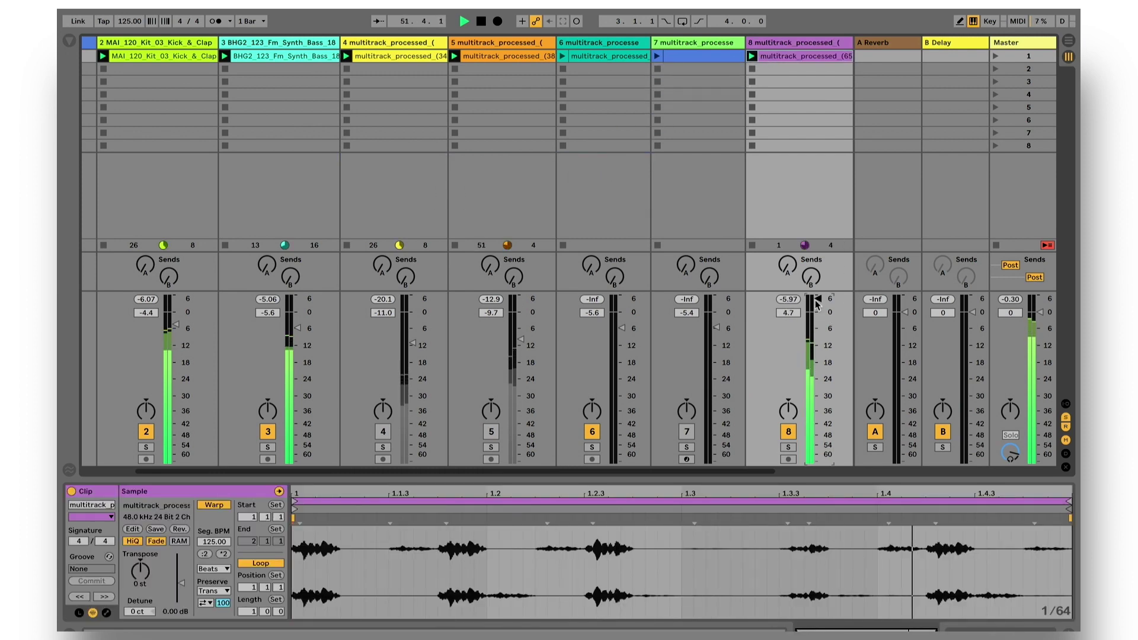
pyautogui.click(788, 447)
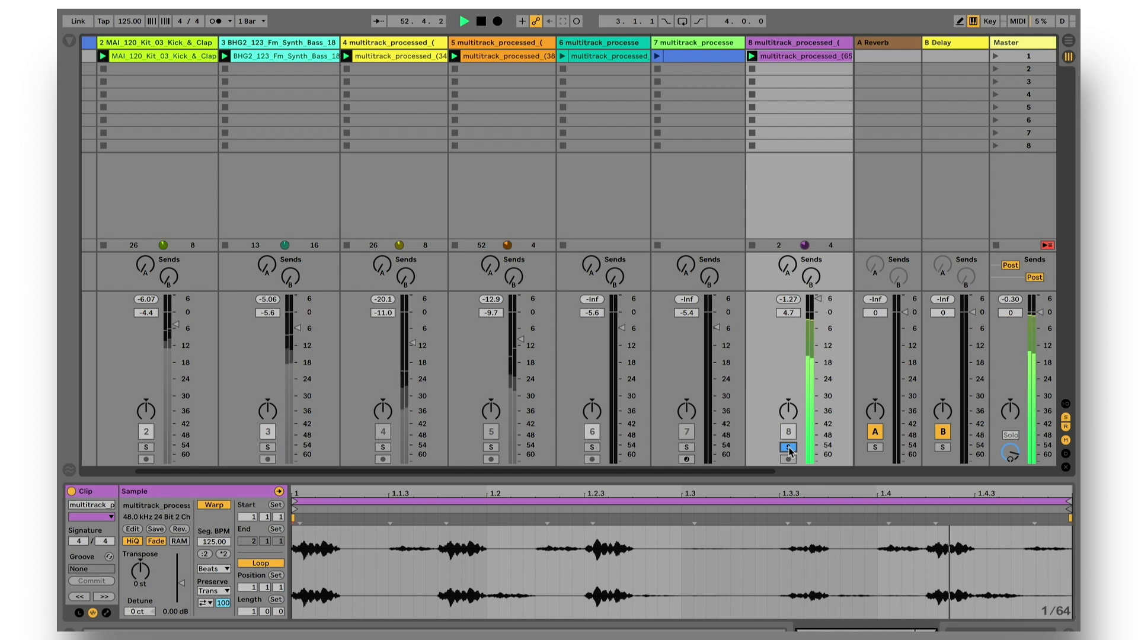
pyautogui.click(788, 447)
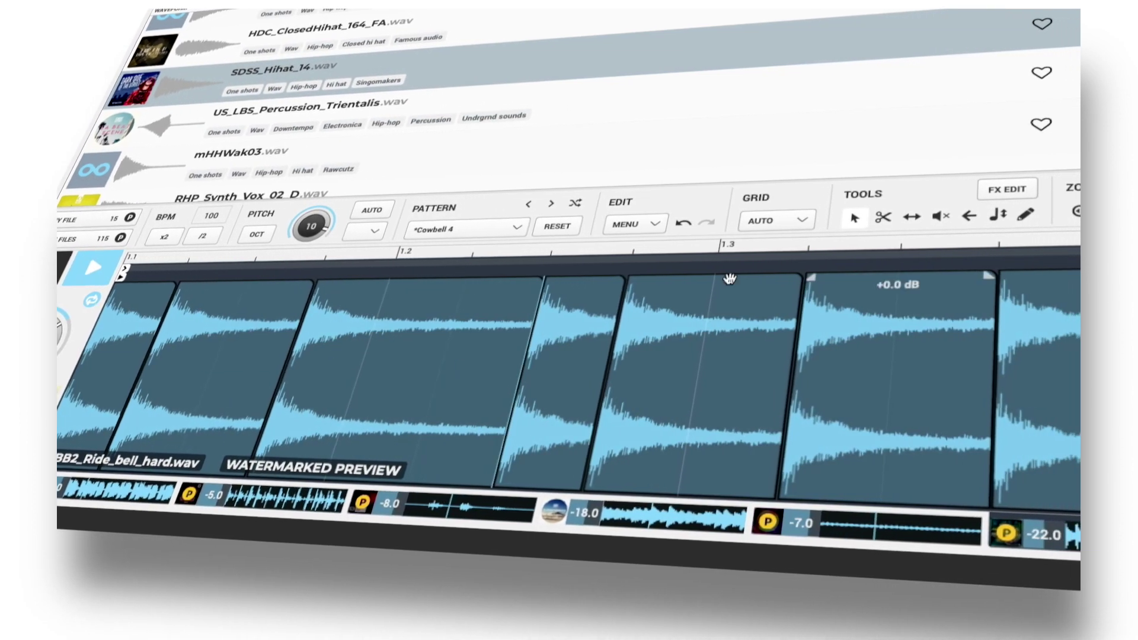
# - Preview EAM_100_Emaj_Guitar_Fluttering through the 16th Chops 2 pattern, pitched down to -3
pyautogui.click(567, 203)
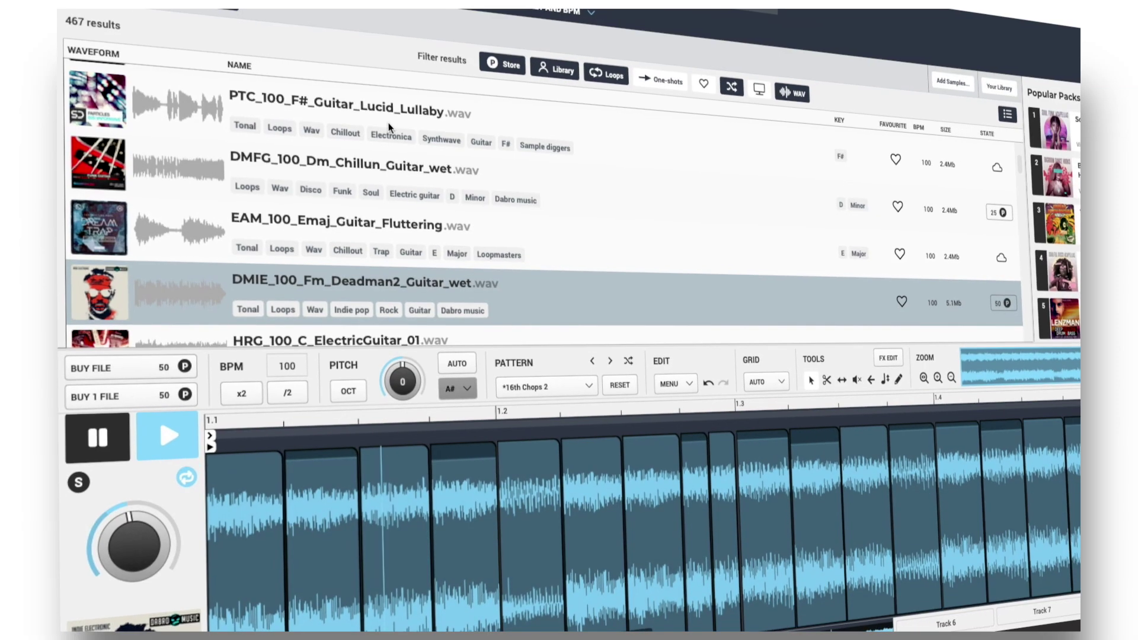
pyautogui.click(376, 111)
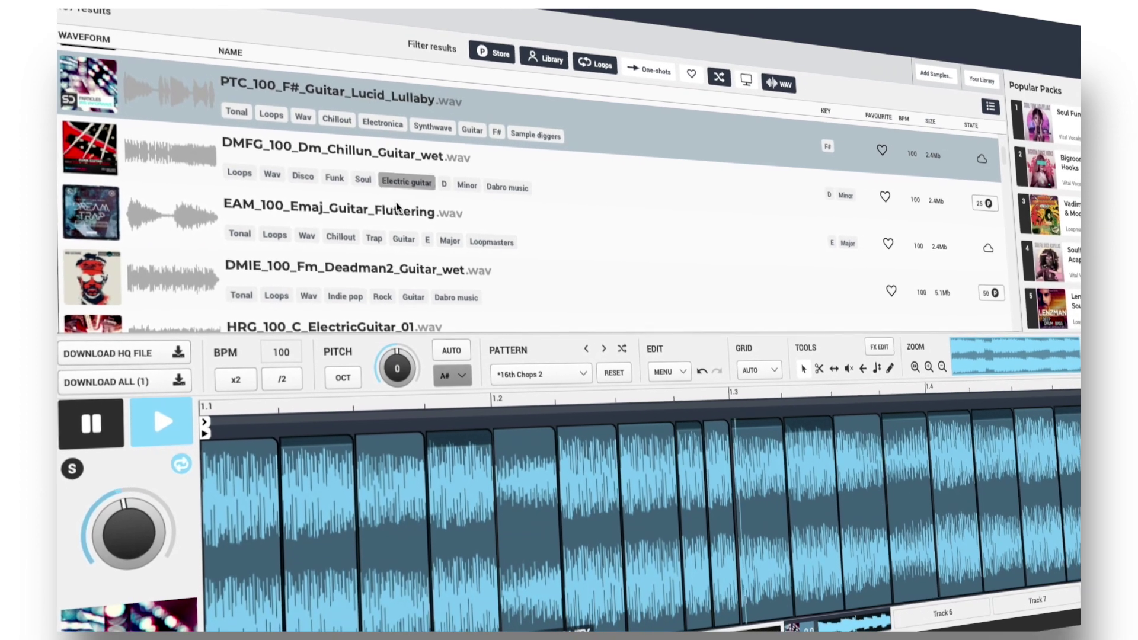
pyautogui.click(378, 213)
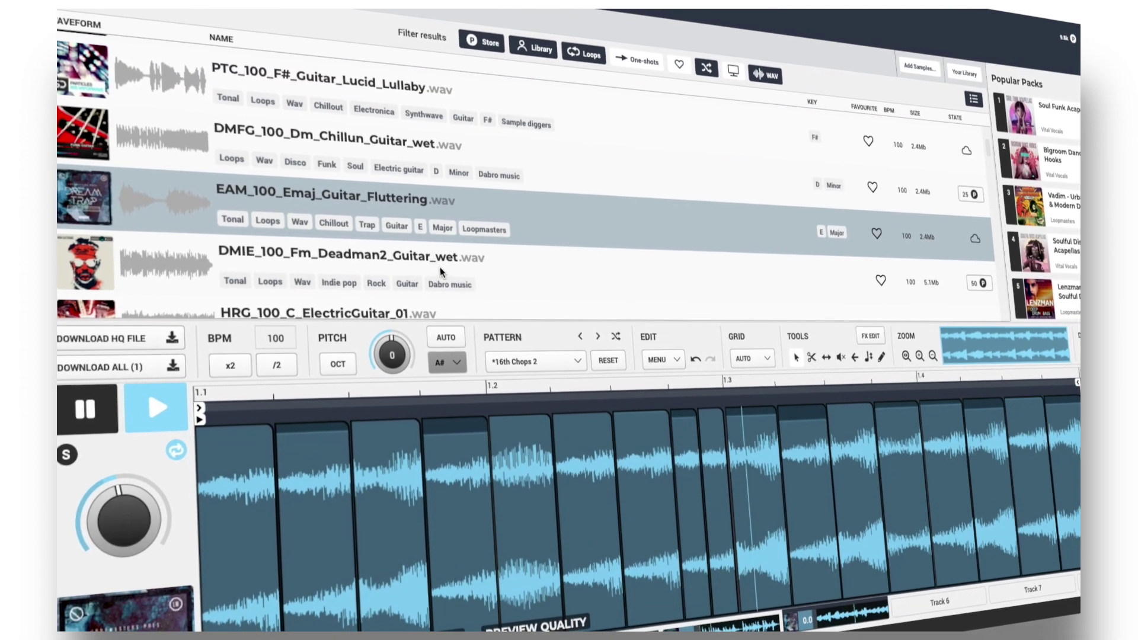
pyautogui.scroll(-1, 390, 362)
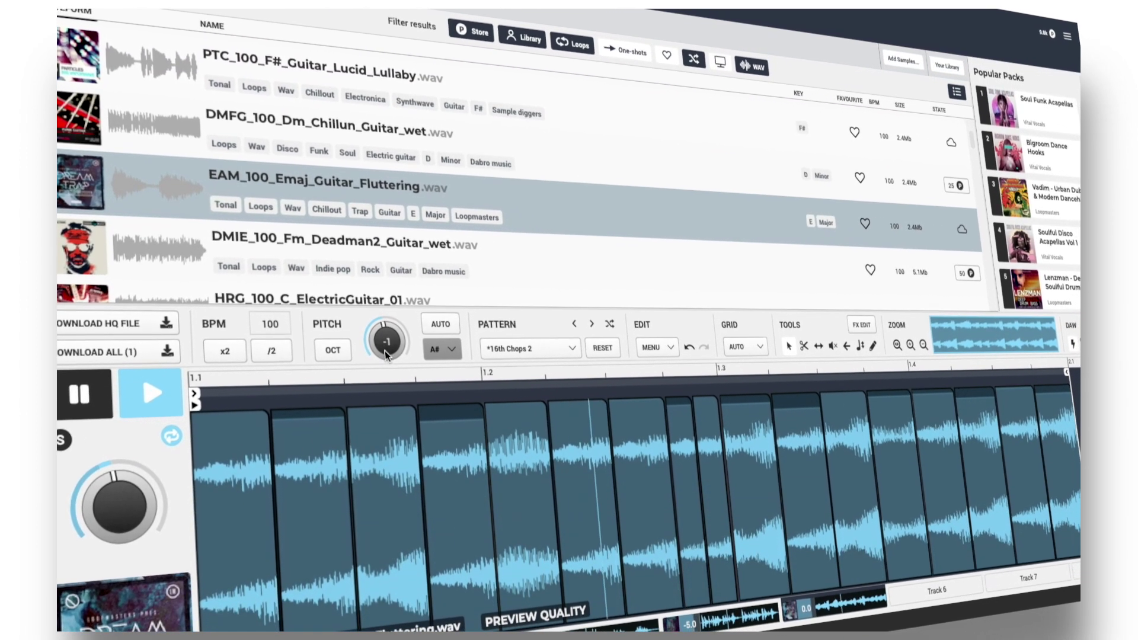
pyautogui.scroll(-2, 385, 351)
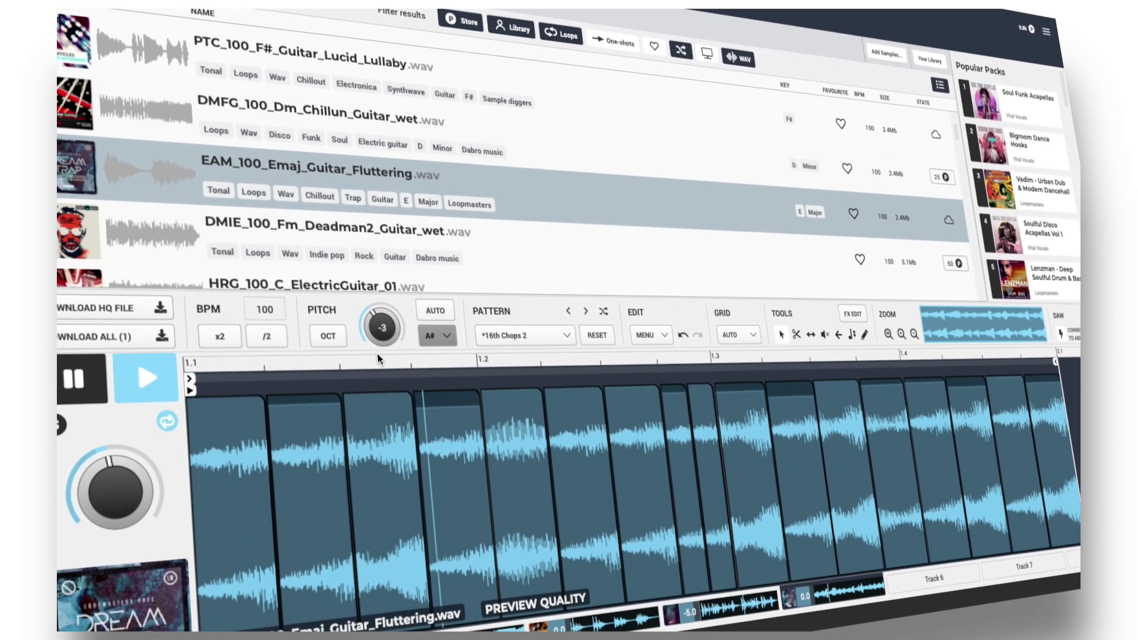
pyautogui.moveTo(623, 418)
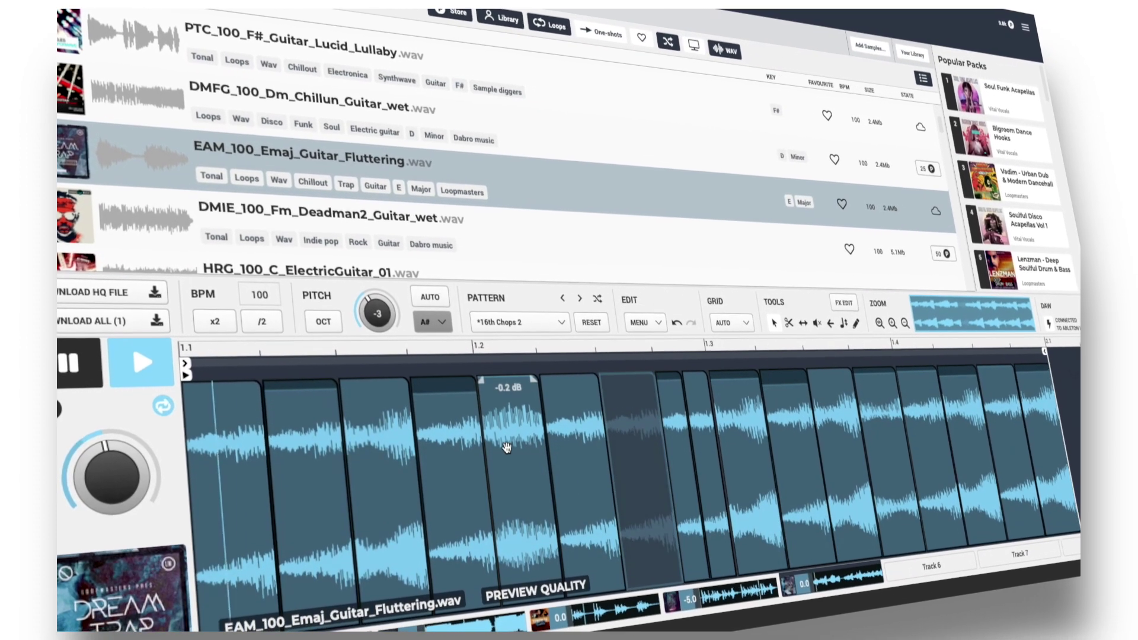